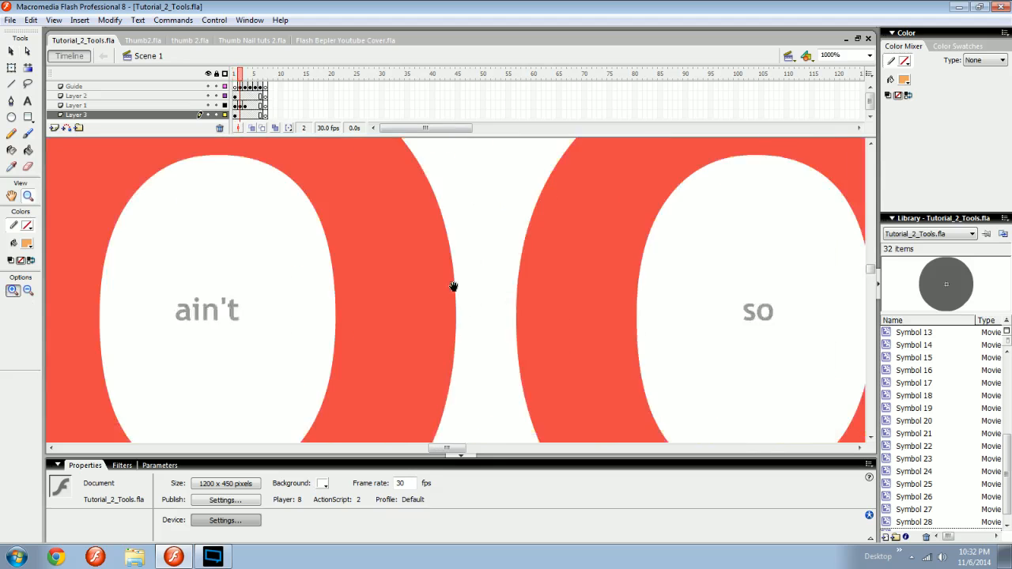
Magnify and read the small words hidden in and beside the red title lettering on frames 2 through 6.
drag(802, 282, 678, 284)
alt+click(522, 297)
alt+click(472, 289)
drag(483, 272, 372, 299)
alt+click(510, 332)
key(v)
key(period)
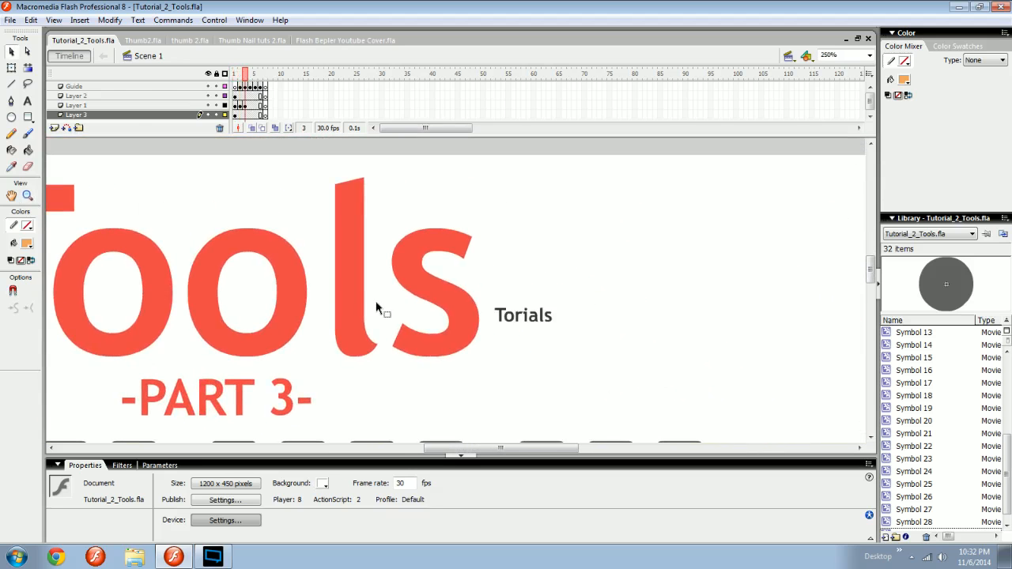
drag(510, 329, 473, 342)
key(z)
drag(404, 339, 480, 342)
key(period)
key(period)
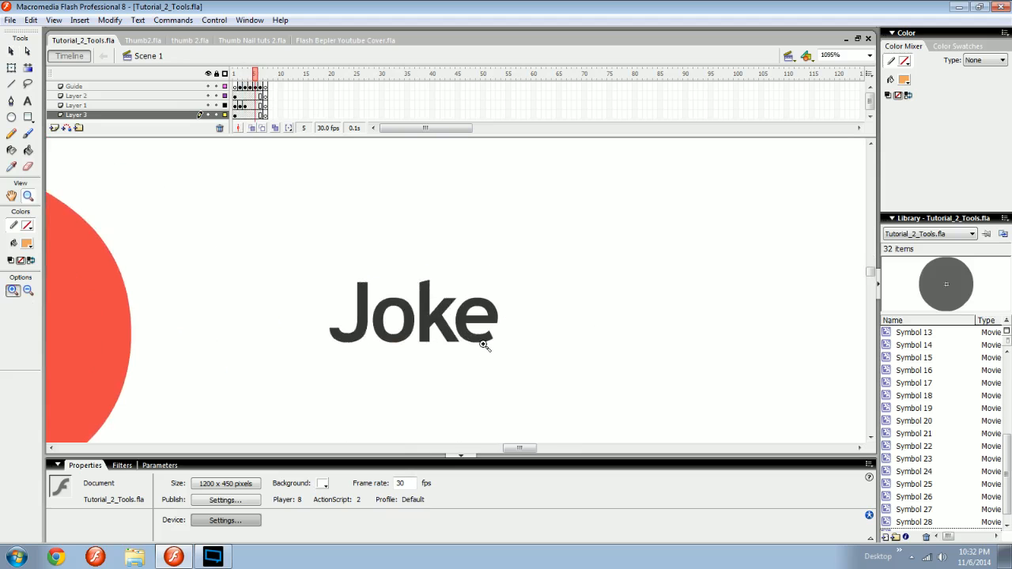
key(period)
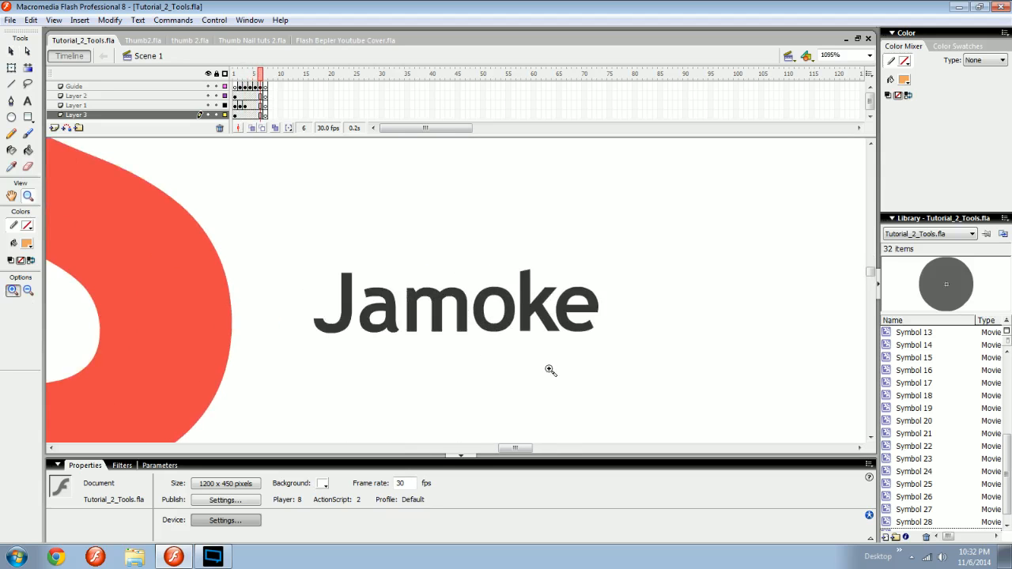
Return to frame 1 and bring the keyboard shortcut diagram into view.
key(ctrl+minus)
key(ctrl+minus)
key(ctrl+minus)
drag(326, 342, 567, 206)
key(v)
key(comma)
key(comma)
key(comma)
key(comma)
key(comma)
drag(335, 358, 436, 340)
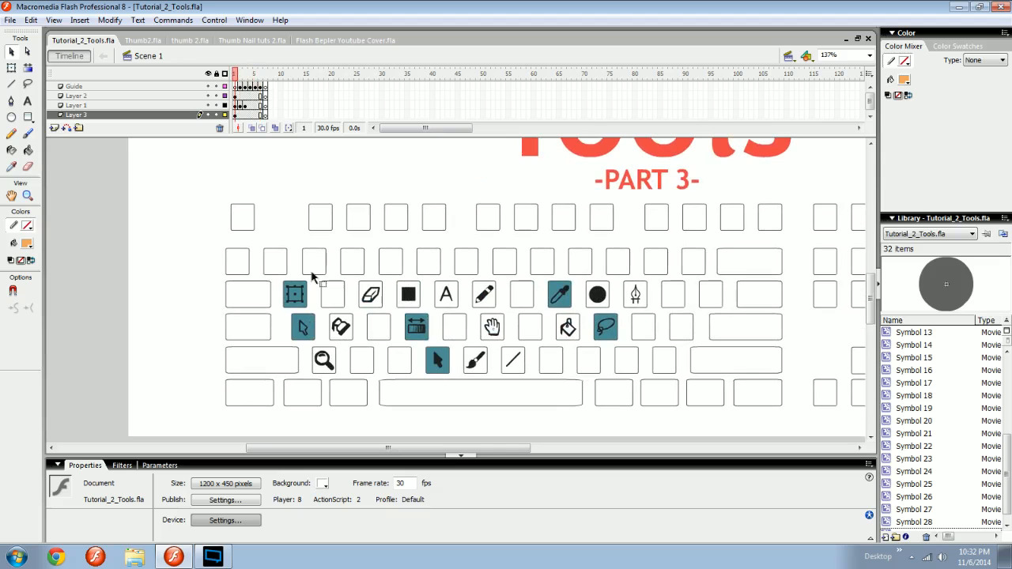
Examine which tool keys are highlighted in the keyboard diagram on frames 2 and 3.
key(period)
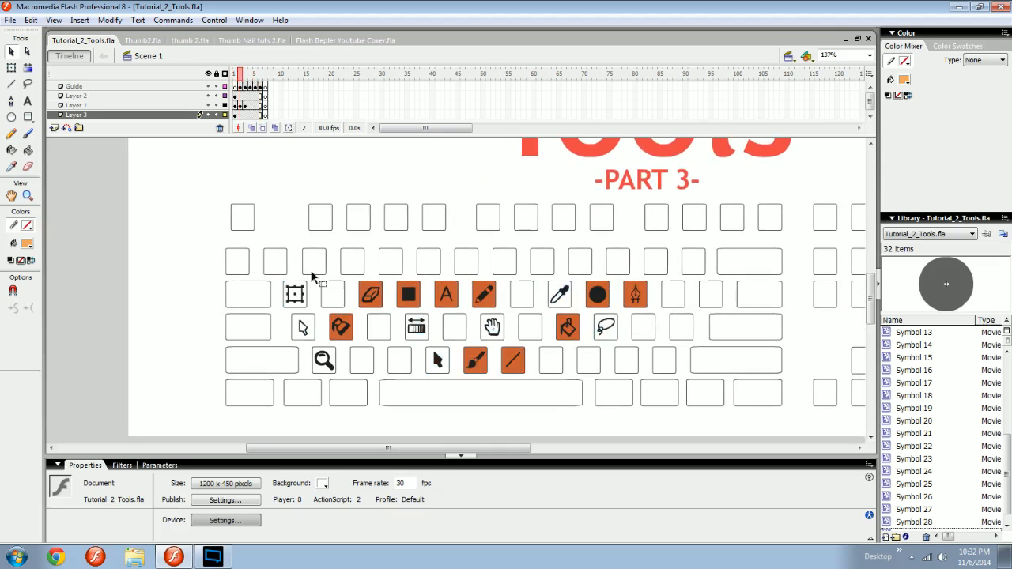
drag(230, 240, 706, 446)
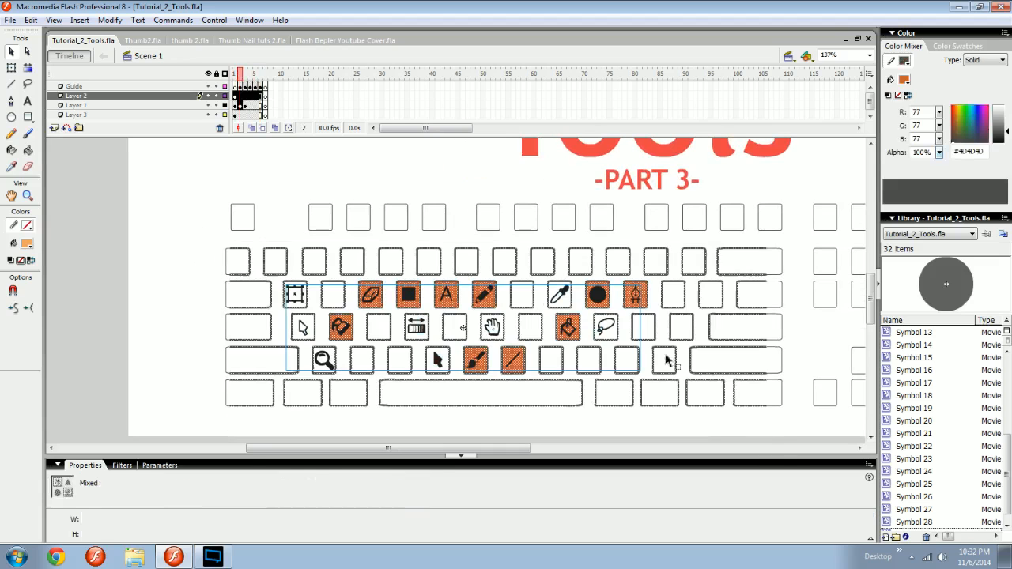
click(293, 229)
drag(447, 289, 393, 284)
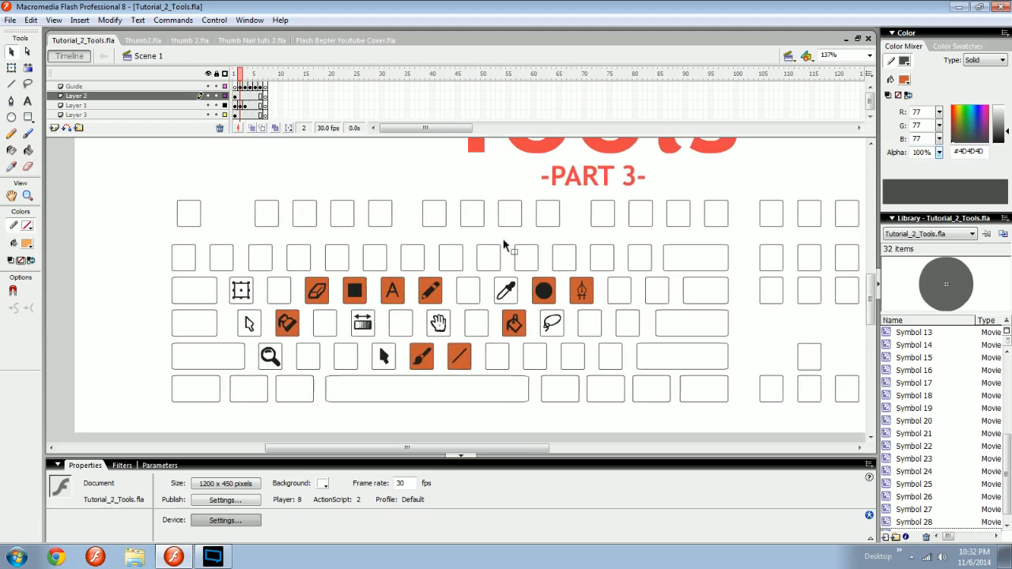
drag(501, 239, 490, 230)
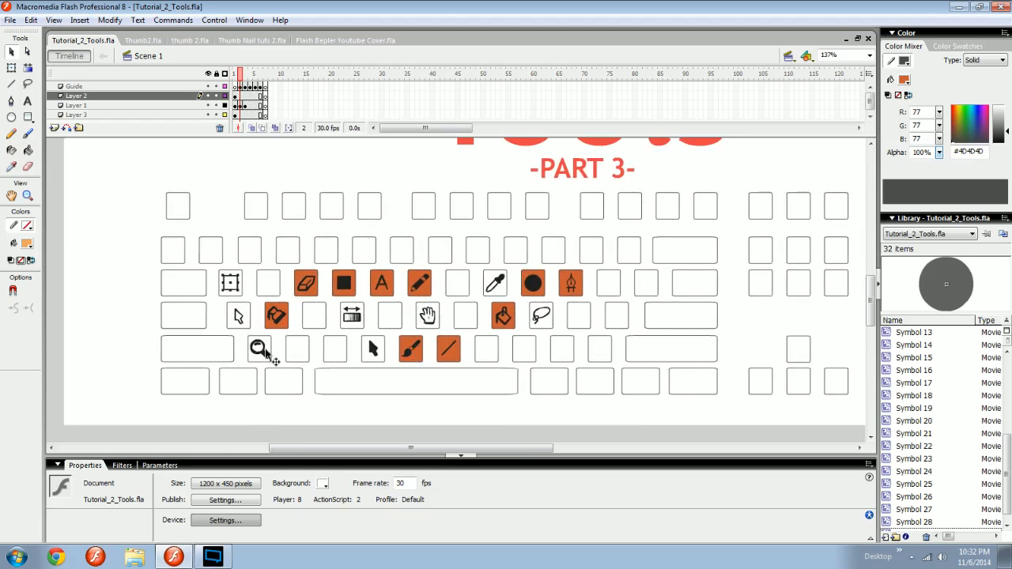
key(.)
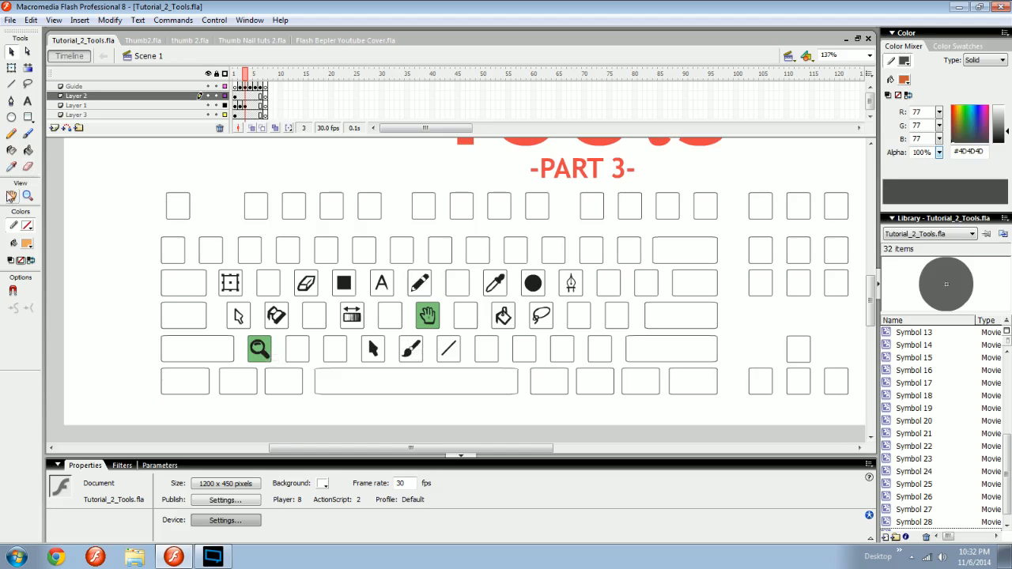
Go to the blank frame 7 and show the whole stage at 68% magnification.
key(space)
drag(321, 221, 416, 296)
key(period)
key(period)
key(period)
key(period)
key(space)
key(ctrl+minus)
key(ctrl+minus)
key(ctrl+equal)
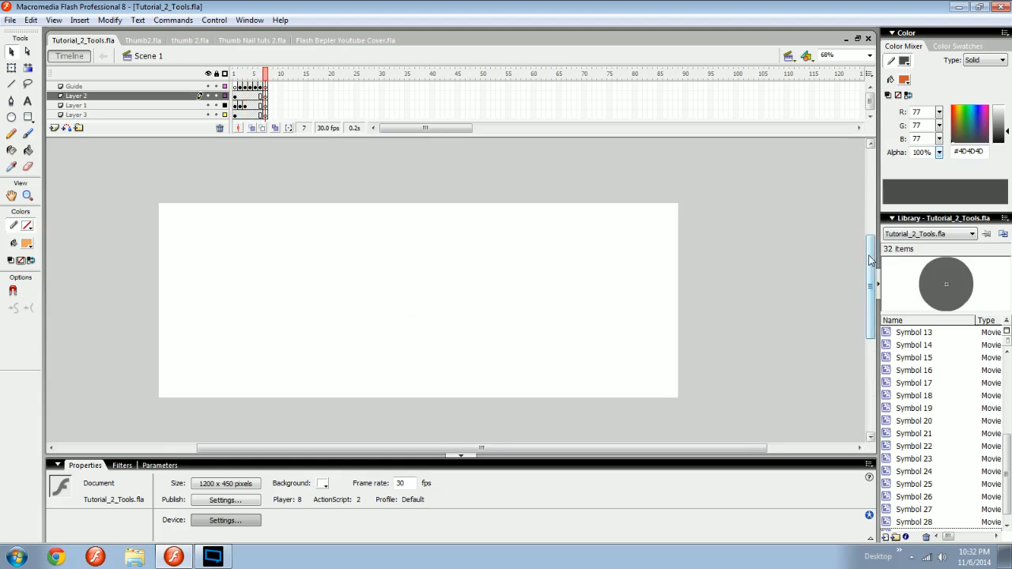
Shift the empty stage within the work area using the scroll bars and the Hand tool.
mouse_move(871, 264)
mouse_down()
mouse_move(873, 209)
mouse_move(873, 268)
mouse_up()
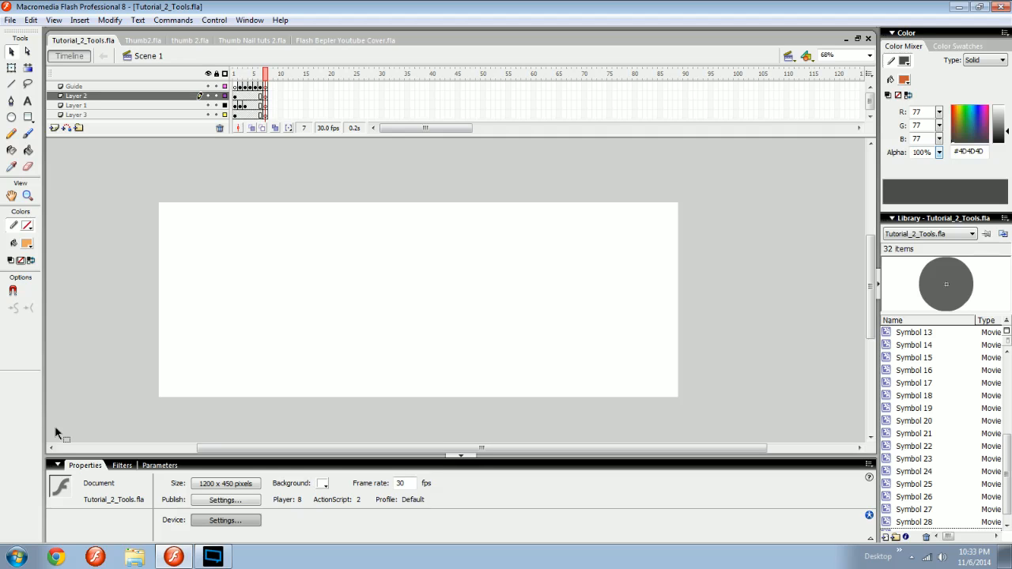
drag(334, 449, 311, 448)
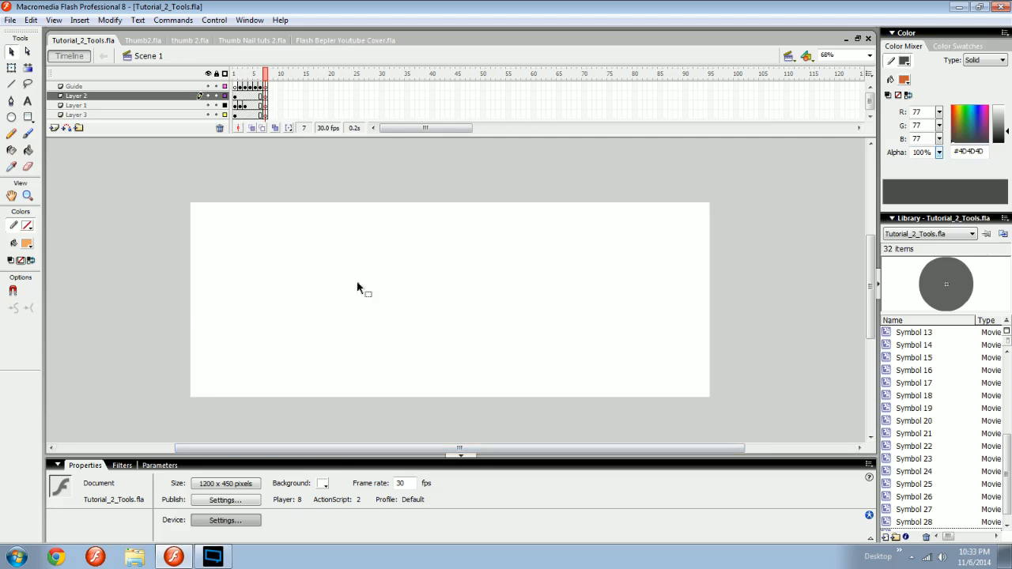
click(12, 196)
mouse_move(416, 264)
mouse_down()
mouse_move(529, 330)
mouse_move(527, 250)
mouse_move(312, 248)
mouse_move(523, 296)
mouse_move(330, 323)
mouse_move(377, 287)
mouse_move(488, 303)
mouse_move(420, 252)
mouse_move(404, 255)
mouse_move(433, 260)
mouse_up()
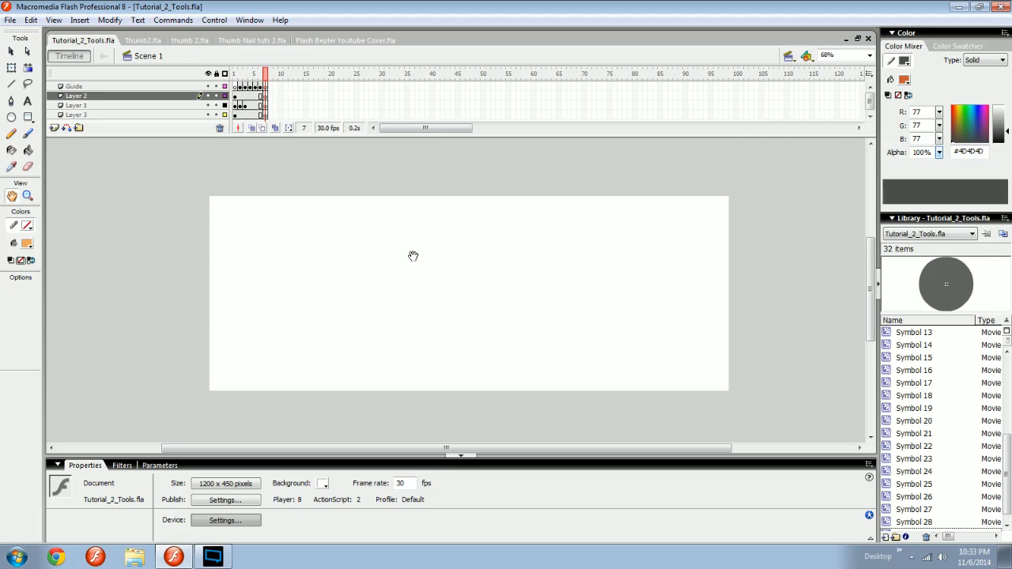
mouse_move(405, 276)
mouse_down()
mouse_move(420, 276)
mouse_move(382, 285)
mouse_move(396, 284)
mouse_move(384, 300)
mouse_move(429, 255)
mouse_move(401, 282)
mouse_up()
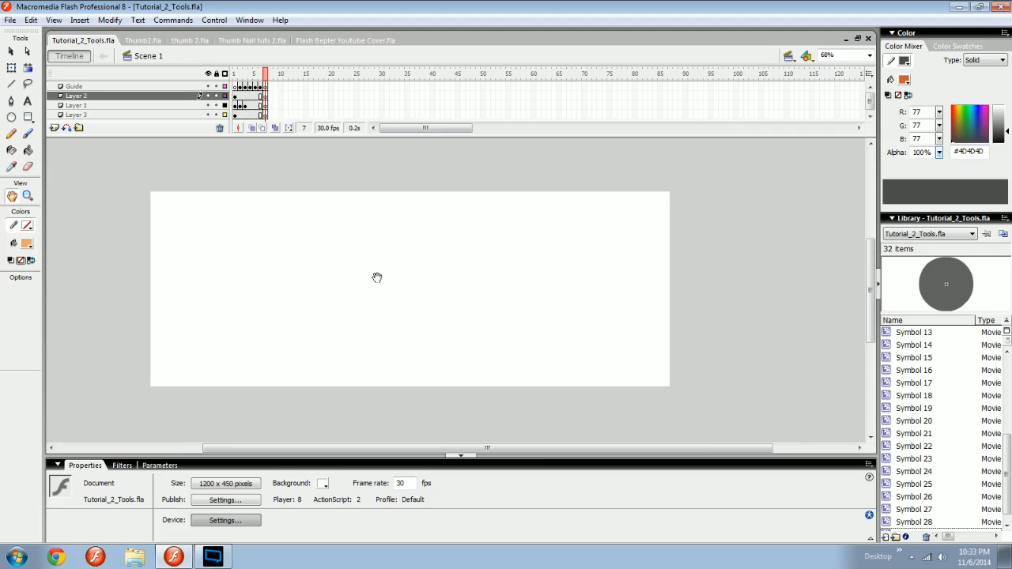
Activate the Brush tool and compare switching to the Hand tool with panning temporarily while the Brush stays active.
click(12, 51)
drag(386, 258, 508, 325)
click(28, 133)
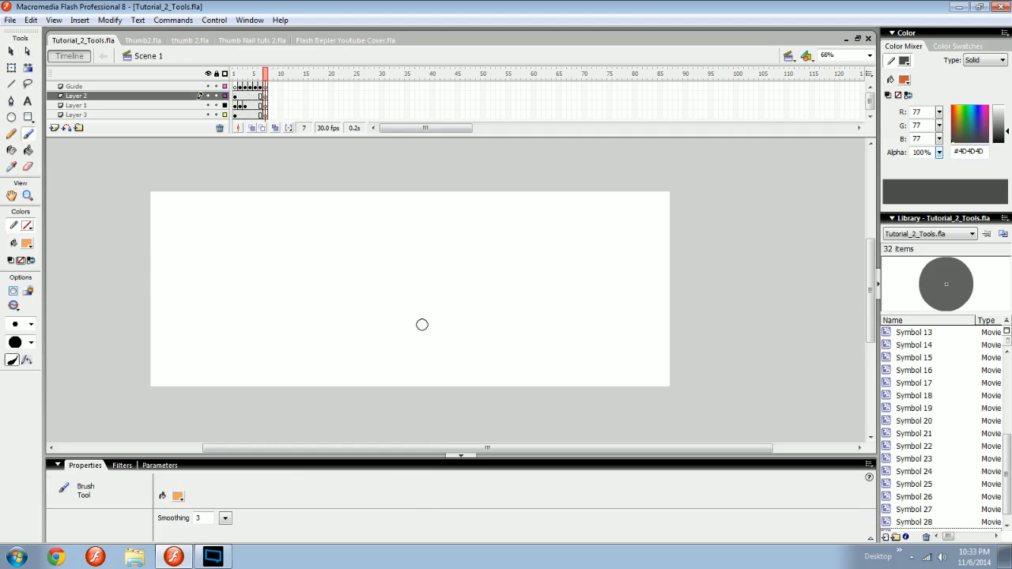
key(h)
drag(424, 316, 412, 300)
key(b)
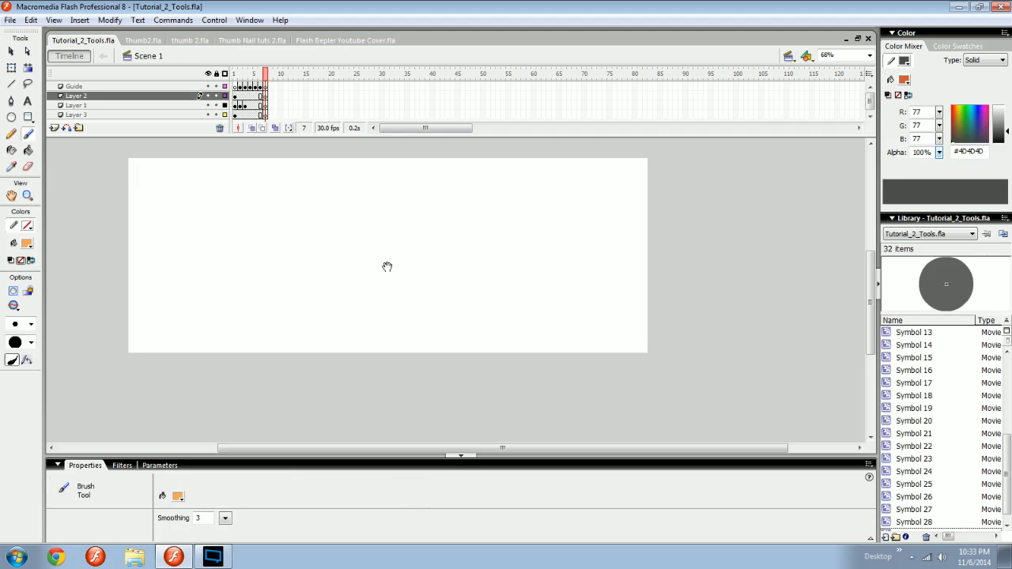
drag(368, 269, 423, 270)
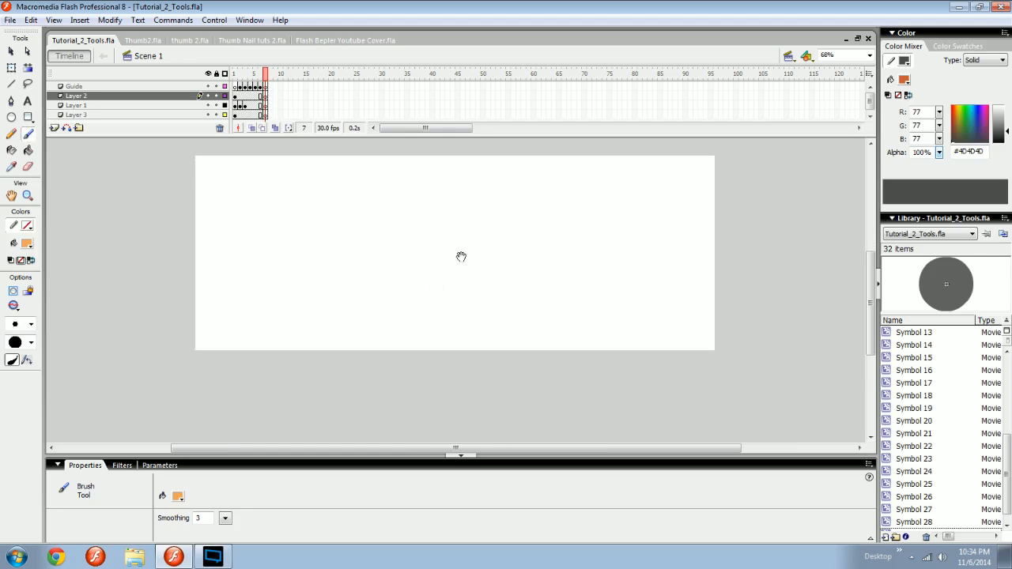
mouse_move(472, 249)
mouse_down()
mouse_move(454, 276)
mouse_move(422, 278)
mouse_move(408, 300)
mouse_move(458, 264)
mouse_move(452, 287)
mouse_move(450, 273)
mouse_move(462, 284)
mouse_move(379, 309)
mouse_move(422, 298)
mouse_move(424, 276)
mouse_up()
Paint a wavy orange test stroke across the stage and delete it.
mouse_move(346, 236)
mouse_down()
mouse_move(419, 321)
mouse_move(674, 316)
mouse_up()
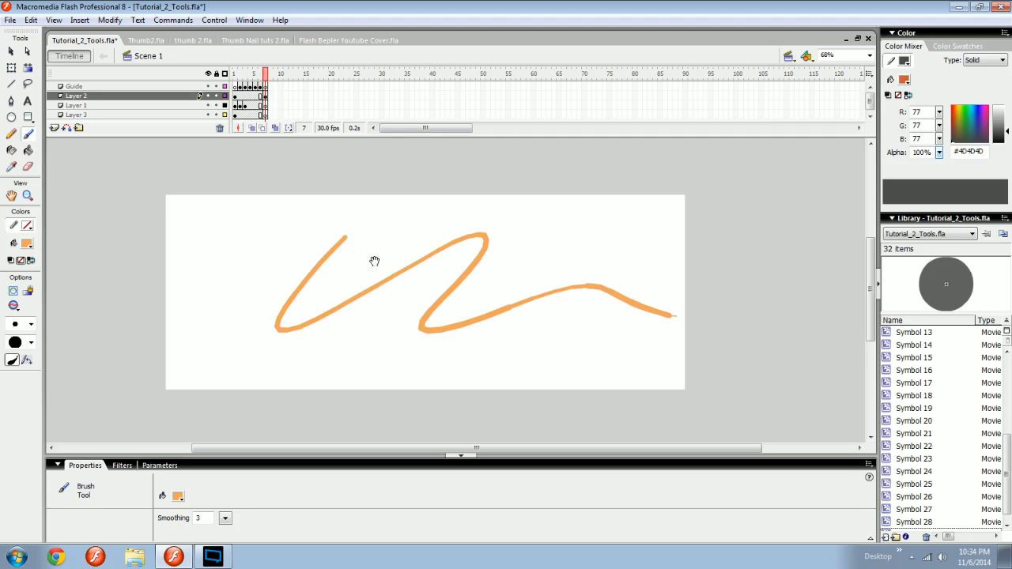
key(ctrl+a)
key(Delete)
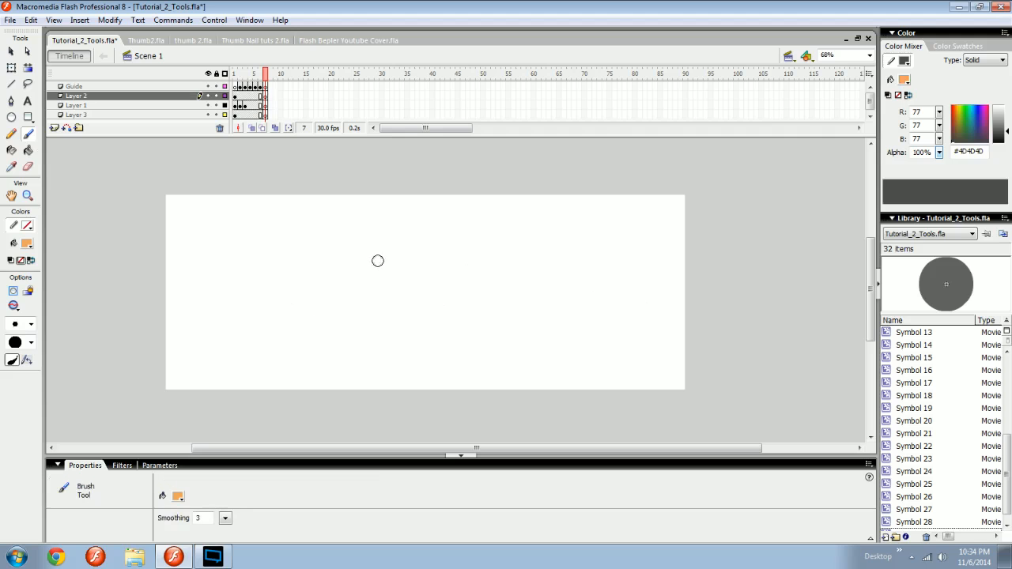
Paint a long wavy orange brush stroke across the stage, starting with a short vertical line.
mouse_move(385, 276)
mouse_down()
mouse_move(380, 258)
mouse_move(412, 288)
mouse_up()
drag(249, 247, 639, 274)
drag(408, 276, 433, 269)
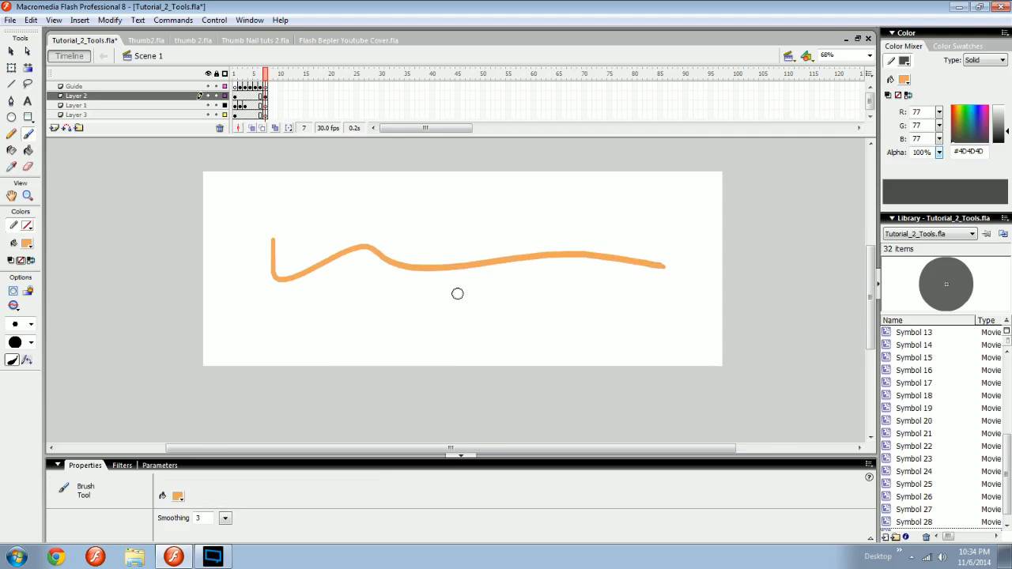
Pan around the painted orange stroke with the temporary Hand tool while keeping the Brush active.
mouse_move(453, 308)
mouse_down()
mouse_move(465, 305)
mouse_move(479, 324)
mouse_move(436, 305)
mouse_move(470, 321)
mouse_move(437, 332)
mouse_move(469, 332)
mouse_move(501, 353)
mouse_up()
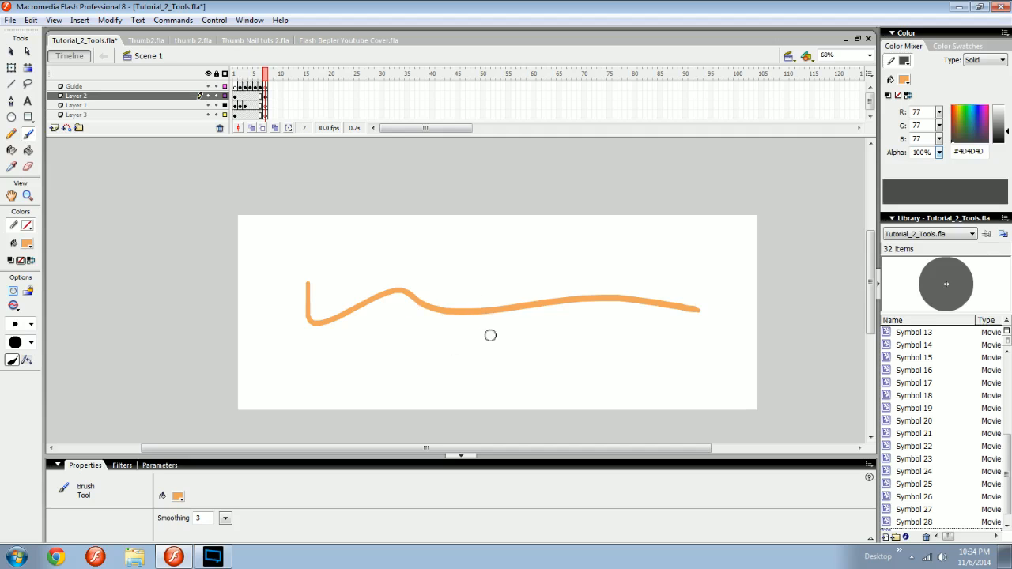
mouse_move(491, 341)
mouse_down()
mouse_move(475, 346)
mouse_move(463, 321)
mouse_move(450, 355)
mouse_move(450, 342)
mouse_up()
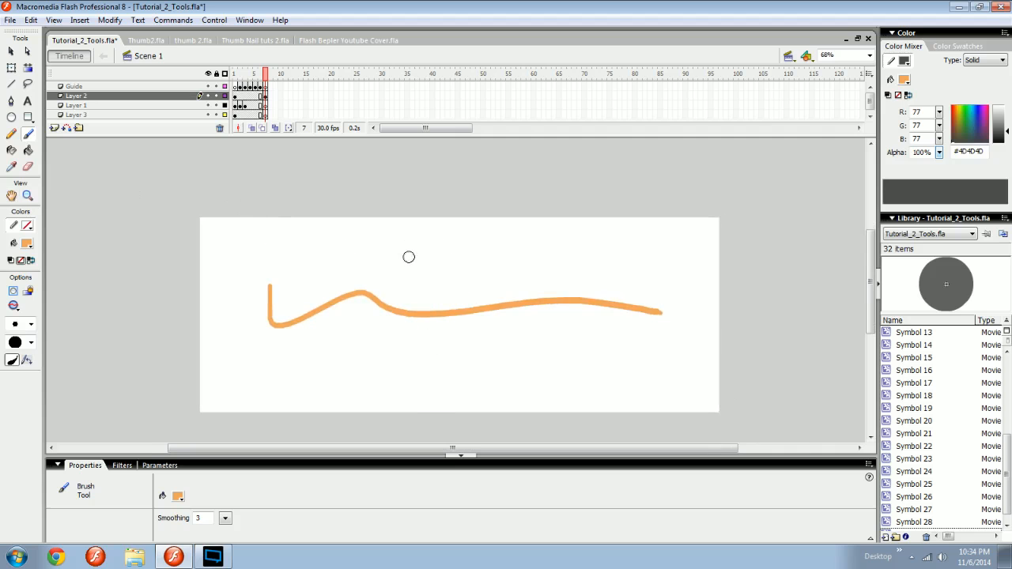
key(space)
mouse_move(412, 312)
mouse_down()
mouse_move(429, 298)
mouse_move(402, 314)
mouse_move(447, 321)
mouse_move(381, 285)
mouse_move(445, 274)
mouse_move(481, 303)
mouse_move(438, 270)
mouse_up()
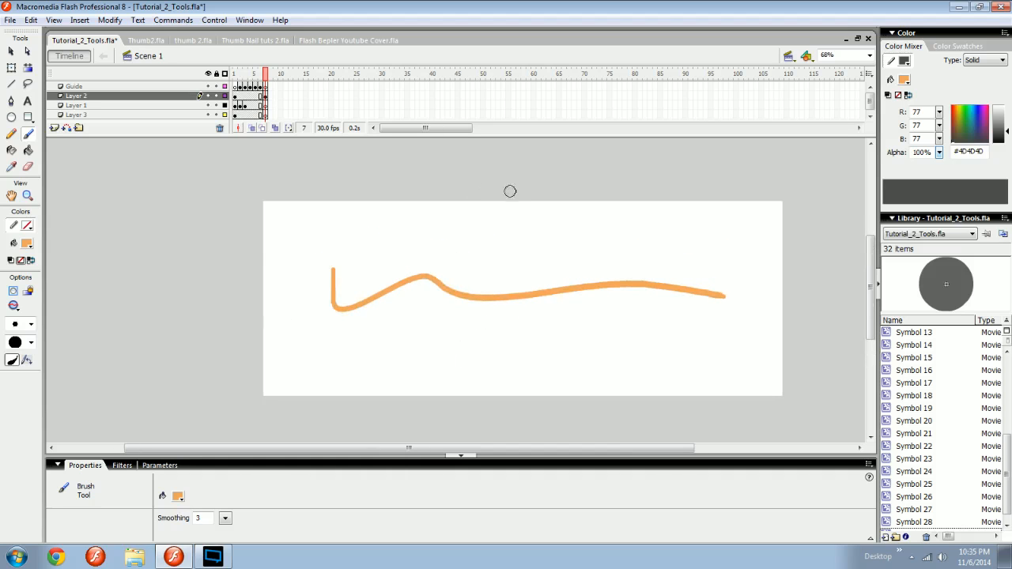
Magnify the orange stroke to 137% with the Zoom tool.
click(28, 197)
drag(434, 295, 416, 313)
click(473, 279)
mouse_move(469, 365)
mouse_down()
mouse_move(502, 323)
mouse_move(612, 325)
mouse_move(436, 314)
mouse_move(522, 318)
mouse_move(287, 346)
mouse_move(490, 303)
mouse_move(374, 276)
mouse_move(330, 277)
mouse_move(542, 267)
mouse_up()
key(ctrl+minus)
drag(484, 279, 405, 281)
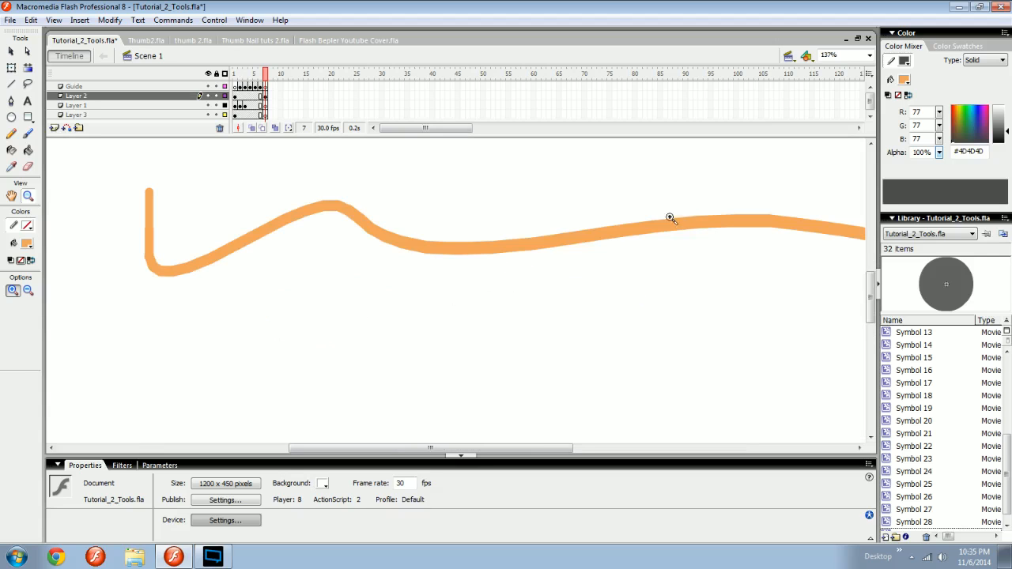
Alternate between enlarging and reducing the view of the orange stroke using both Zoom tool modes.
click(30, 291)
click(515, 267)
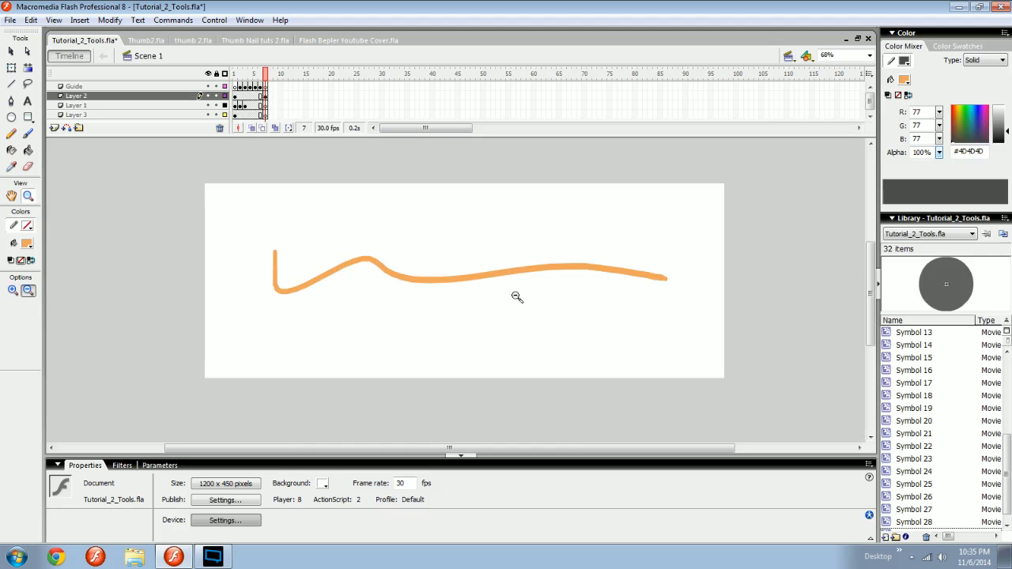
click(12, 290)
click(504, 289)
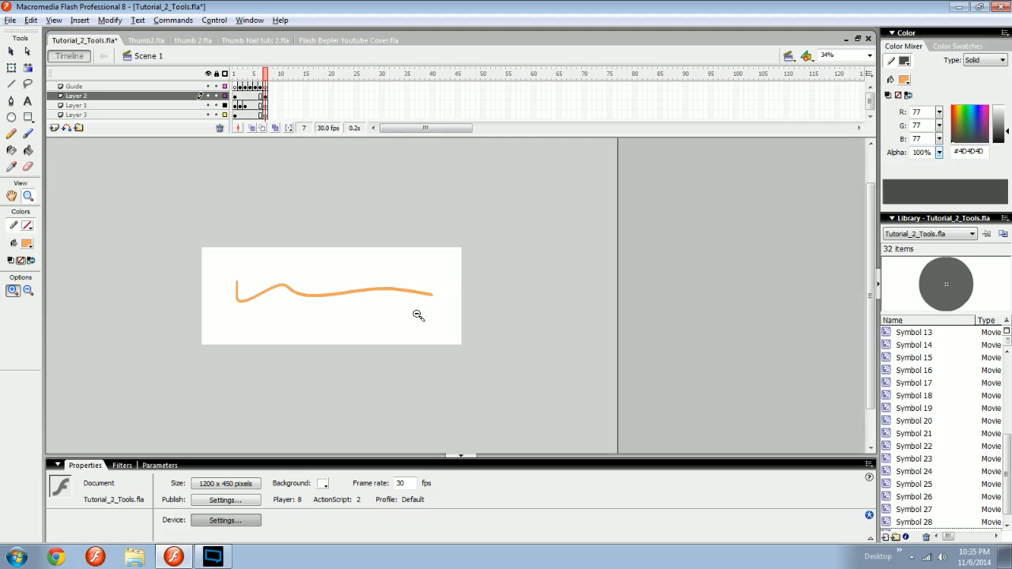
click(347, 290)
click(380, 298)
click(358, 295)
click(315, 314)
alt+click(461, 273)
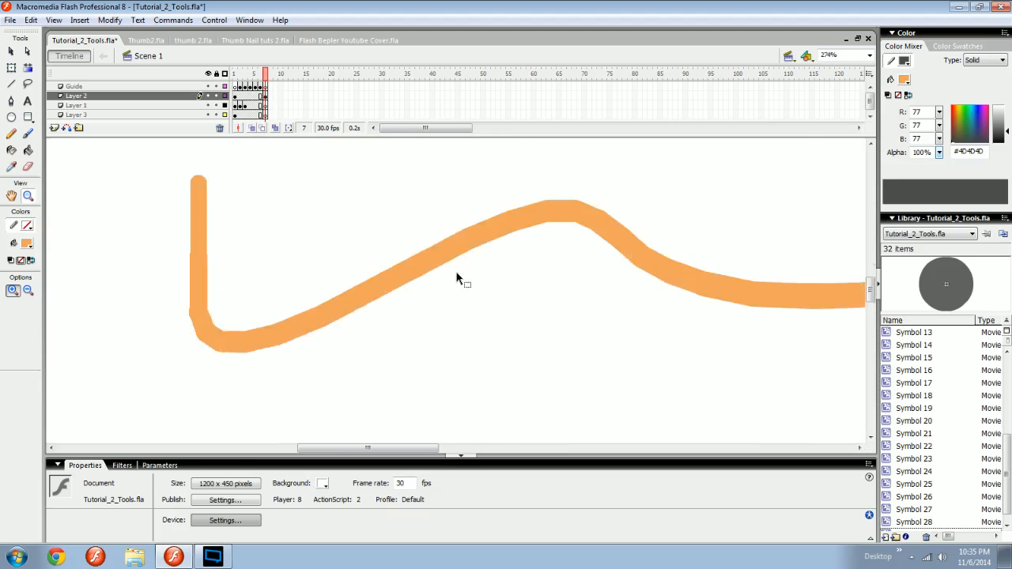
alt+click(459, 278)
Set the stage magnification to 100% and centre the whole orange stroke in view.
click(870, 56)
click(827, 103)
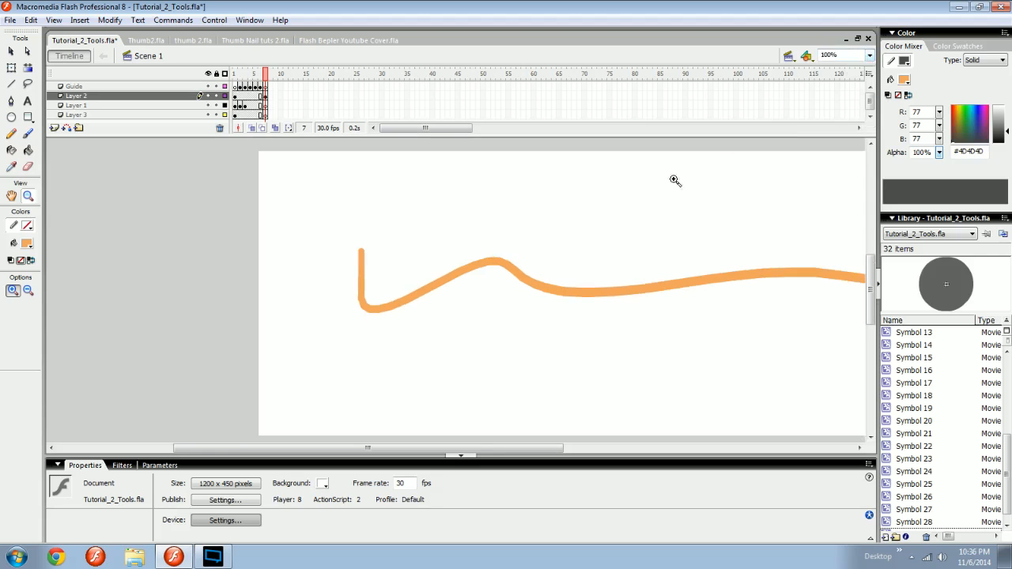
drag(627, 224, 452, 270)
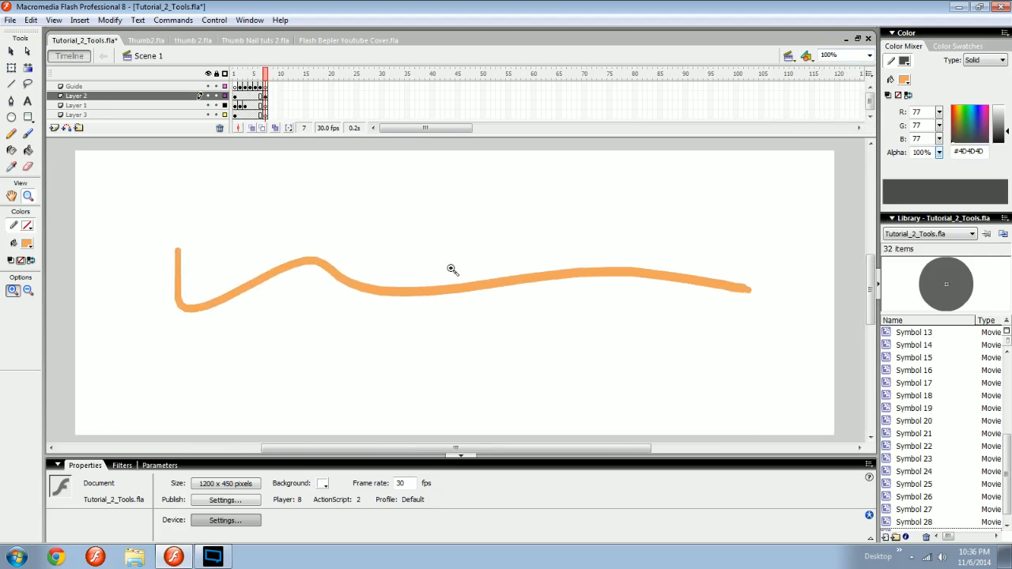
Magnify the hump of the orange stroke up to 2000%.
click(330, 262)
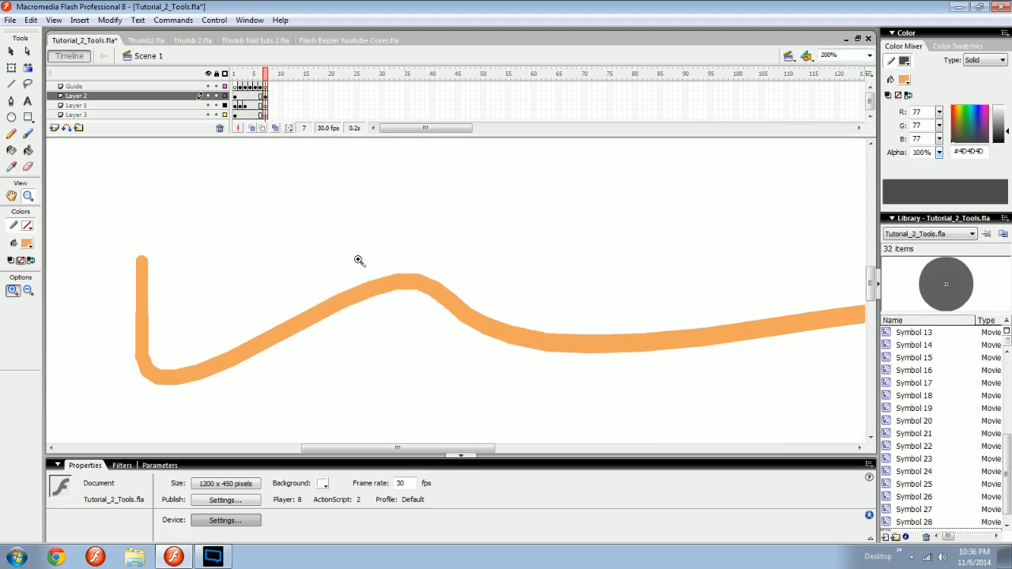
click(466, 269)
click(479, 268)
click(489, 265)
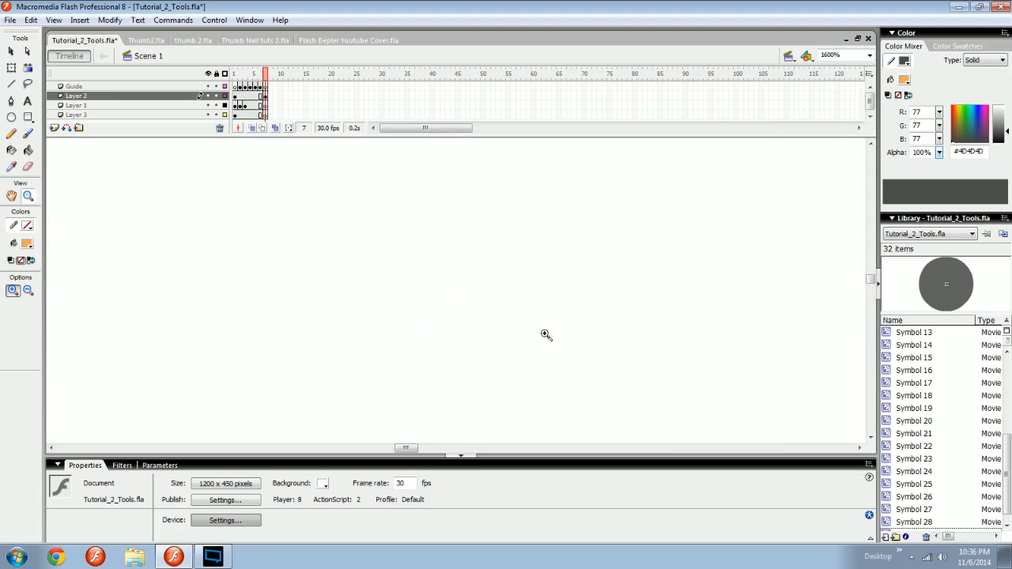
mouse_move(376, 313)
mouse_down()
mouse_move(581, 232)
mouse_move(619, 178)
mouse_up()
drag(457, 313, 600, 255)
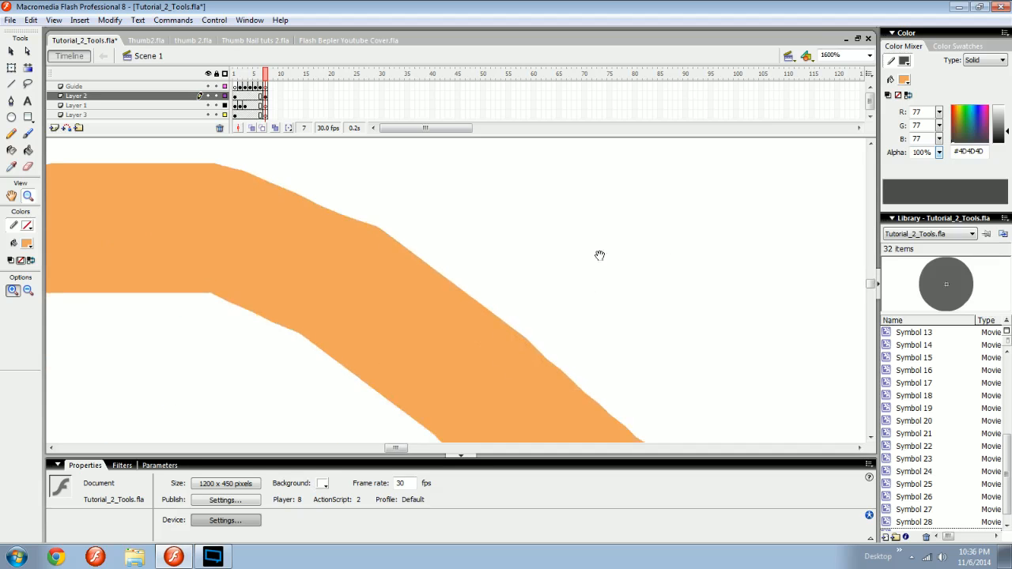
drag(495, 277, 553, 287)
click(492, 279)
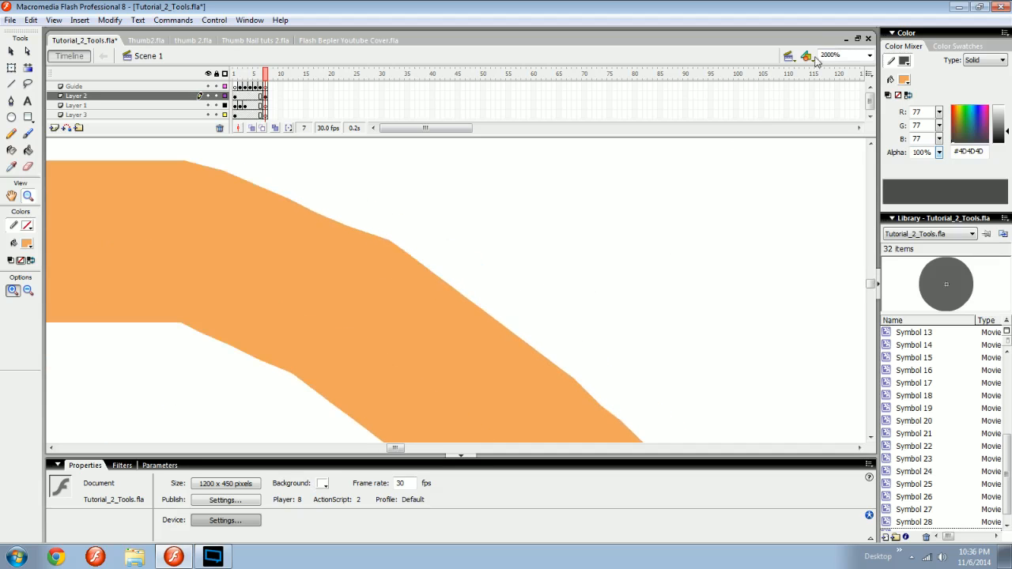
Reduce the stage magnification to 8% and enlarge it again to 250% around the orange stroke.
key(ctrl+minus)
key(ctrl+minus)
key(ctrl+minus)
key(ctrl+minus)
key(ctrl+minus)
key(ctrl+minus)
key(ctrl+minus)
key(ctrl+minus)
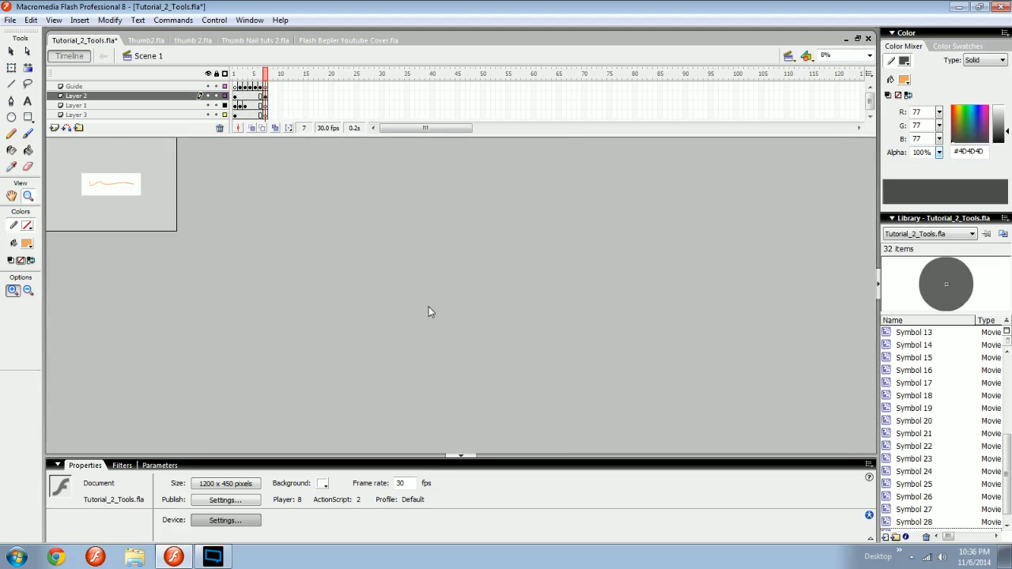
key(ctrl+equal)
key(ctrl+equal)
key(ctrl+equal)
key(ctrl+equal)
key(ctrl+equal)
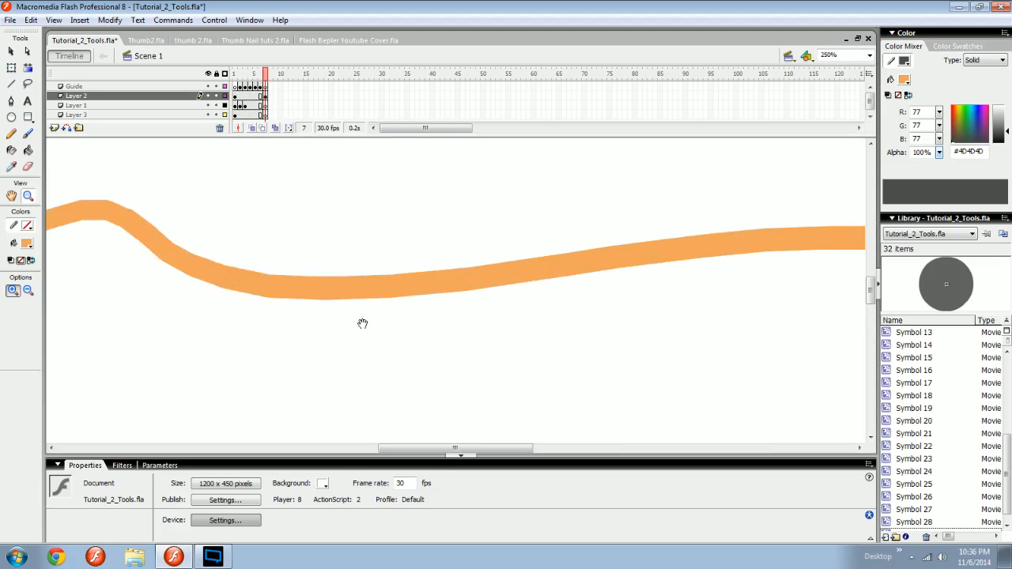
Pan along the orange stroke and reduce the stage magnification to 125%.
drag(363, 323, 557, 355)
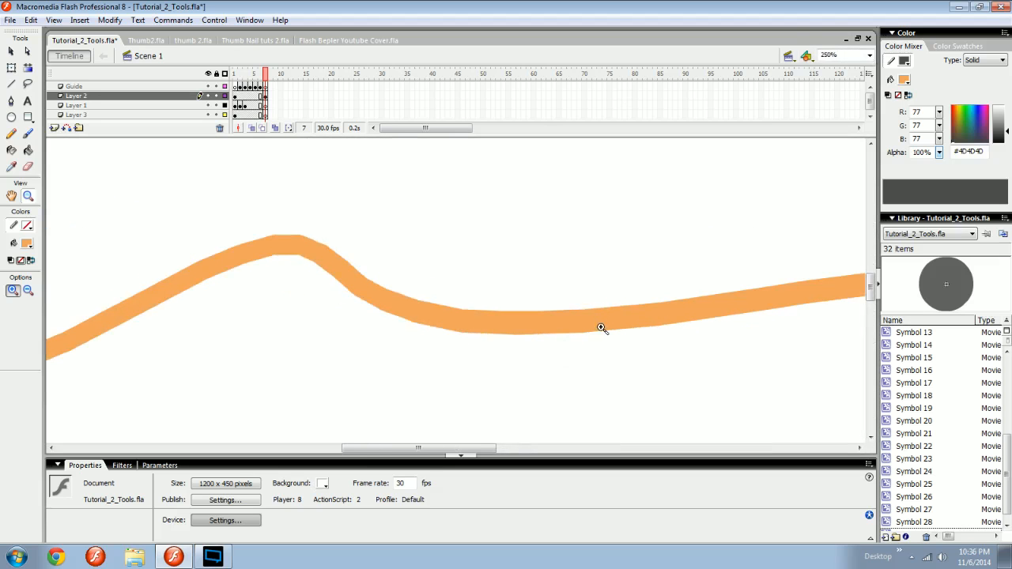
drag(628, 299, 587, 328)
key(ctrl+minus)
drag(699, 174, 569, 184)
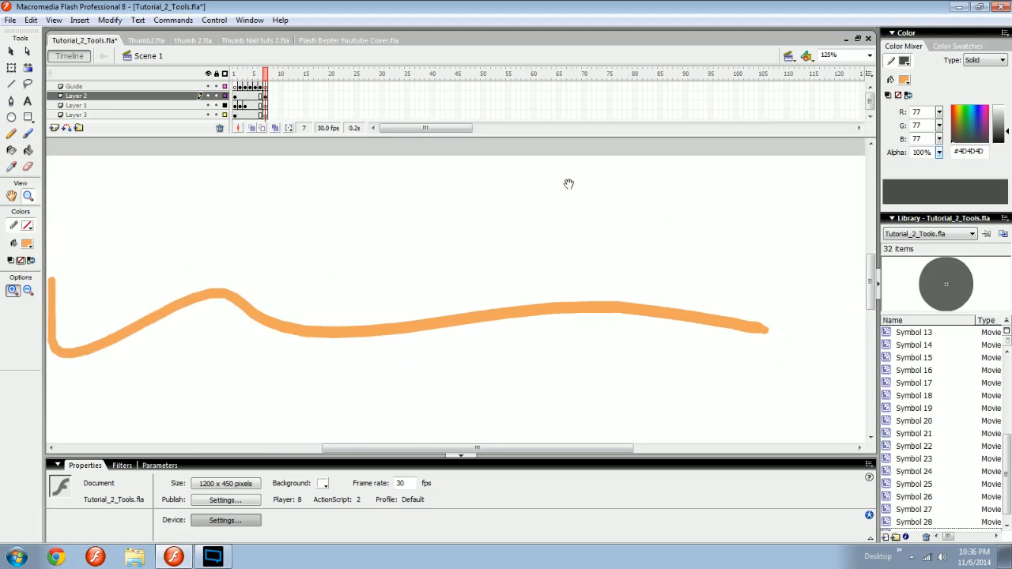
Apply the Show All magnification preset and replace it with Fit in Window.
click(871, 55)
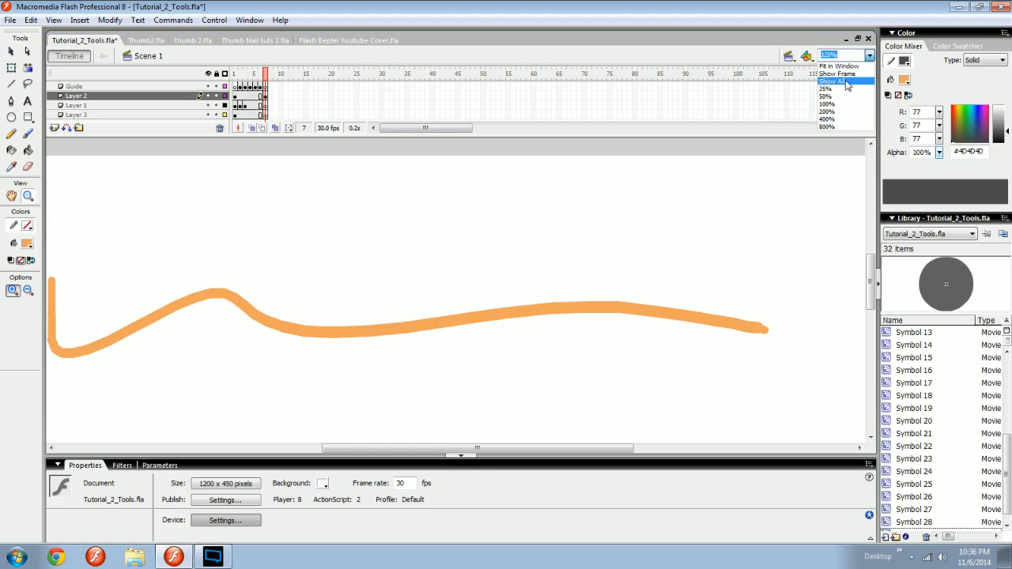
click(845, 82)
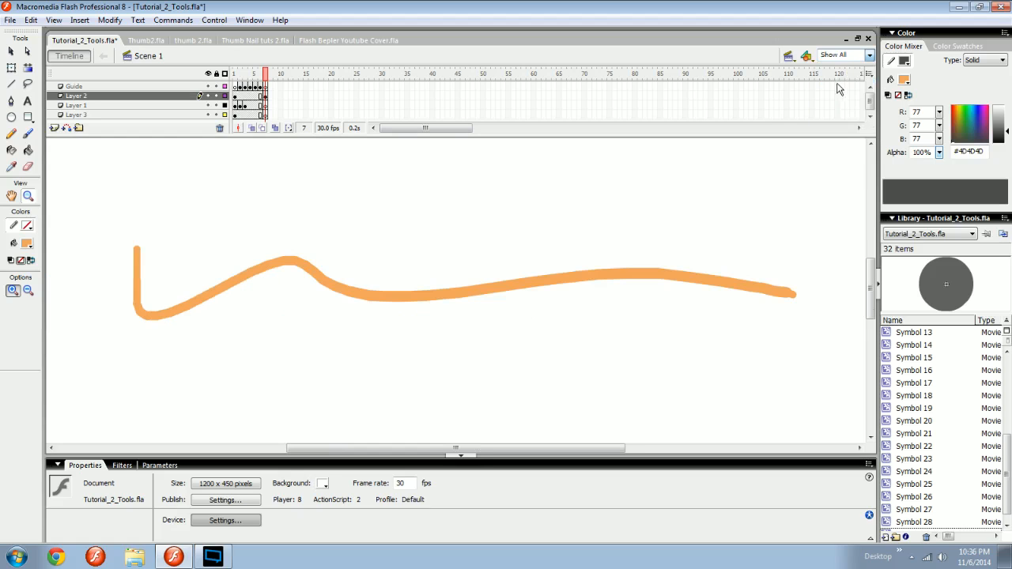
click(871, 56)
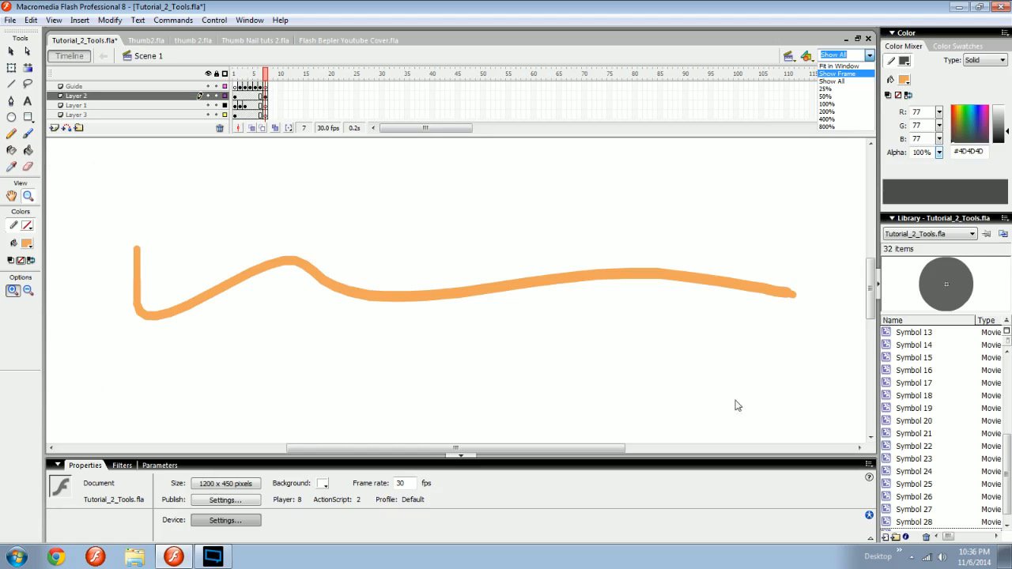
click(838, 66)
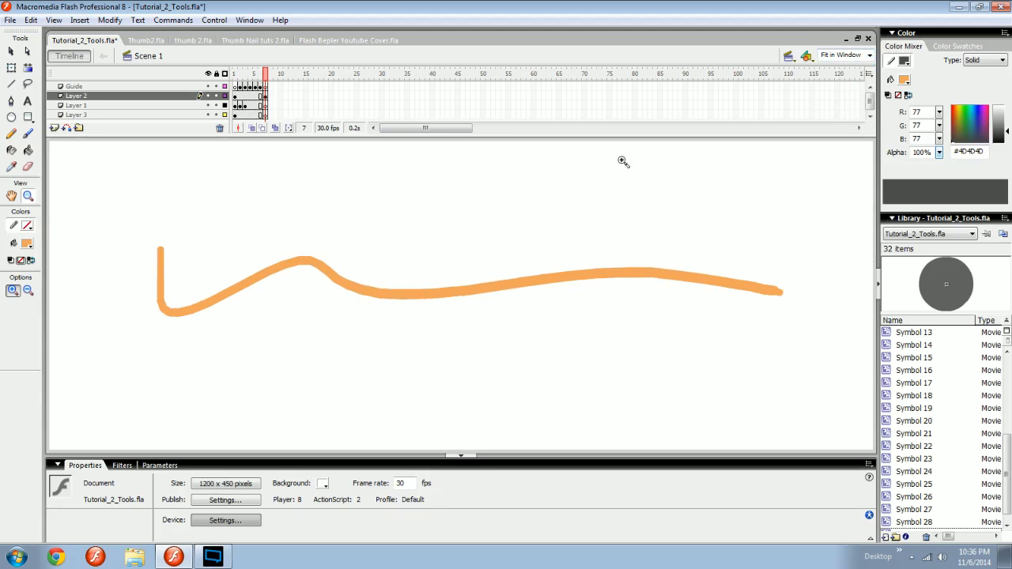
Zoom in and out once on the orange stroke, and pan the stage with the Selection tool active.
click(591, 290)
alt+click(539, 297)
mouse_move(559, 314)
mouse_down()
mouse_move(380, 309)
mouse_move(596, 261)
mouse_move(548, 310)
mouse_move(540, 287)
mouse_move(548, 273)
mouse_move(542, 291)
mouse_up()
key(v)
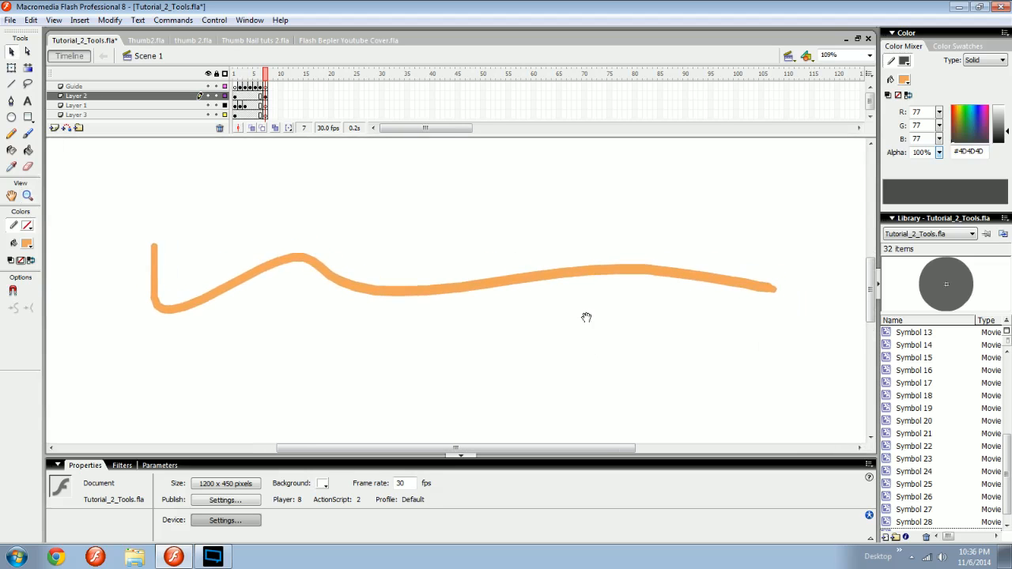
drag(587, 316, 523, 324)
mouse_move(562, 351)
mouse_down()
mouse_move(622, 347)
mouse_move(575, 331)
mouse_move(628, 341)
mouse_up()
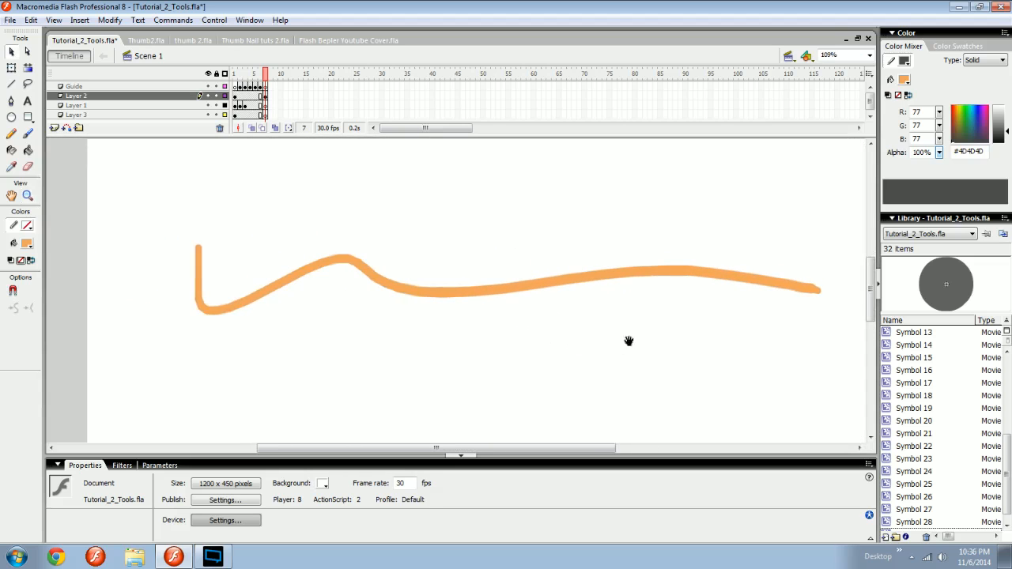
click(870, 56)
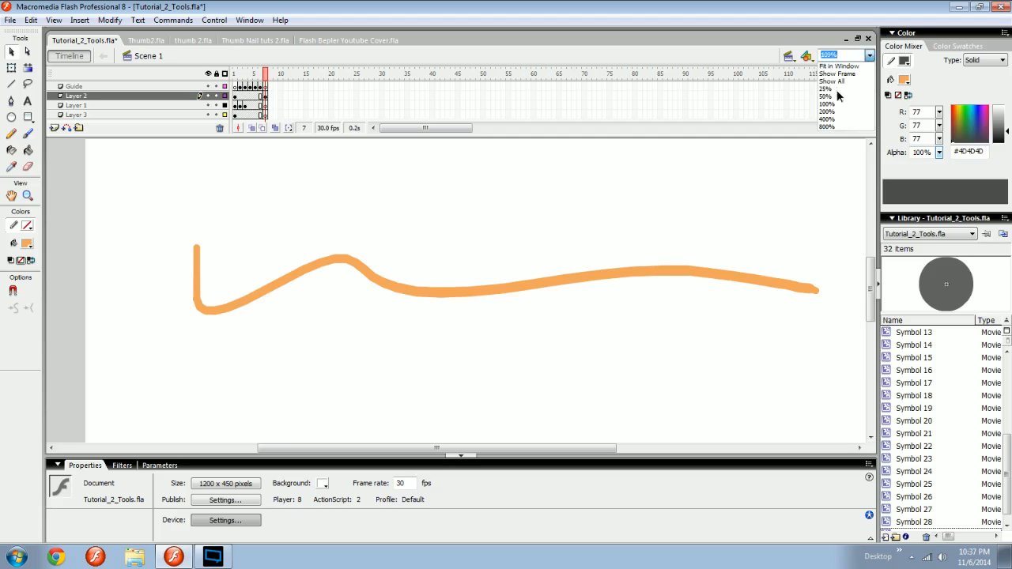
click(629, 283)
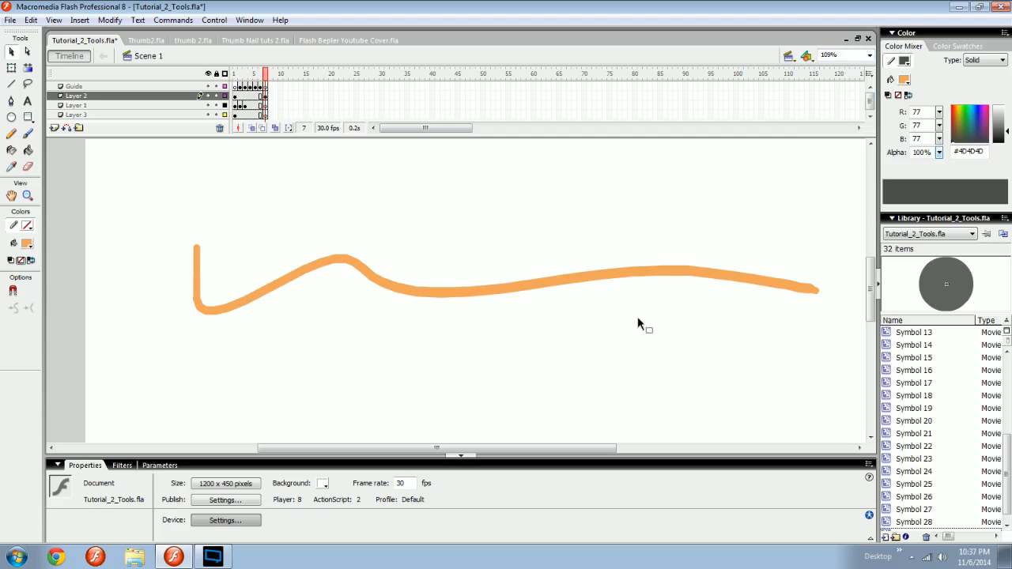
Use the Zoom tool to magnify the vertical end of the orange stroke to 486%.
key(z)
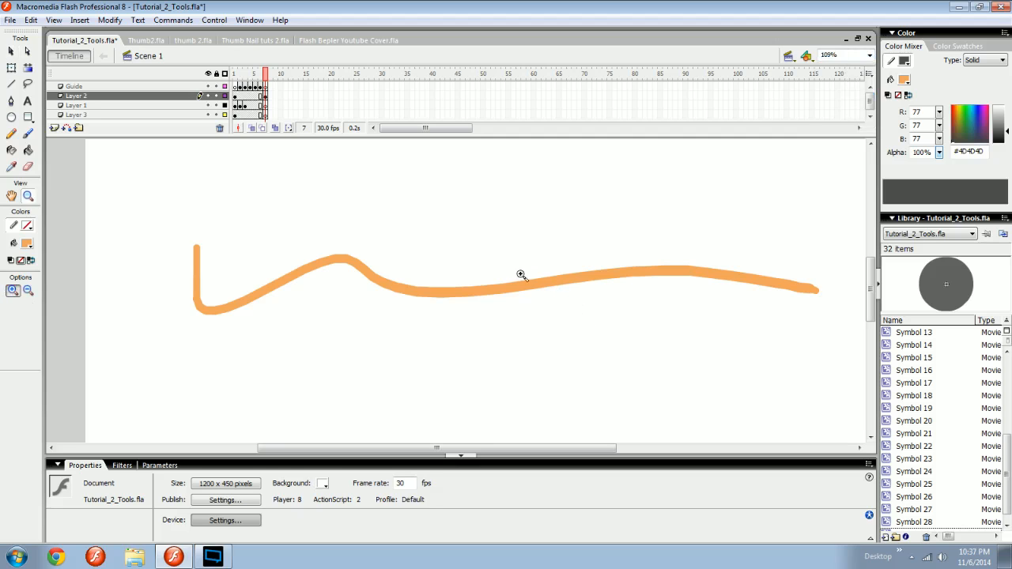
mouse_move(643, 183)
mouse_down()
mouse_move(572, 220)
mouse_move(468, 324)
mouse_move(429, 302)
mouse_move(377, 324)
mouse_move(562, 283)
mouse_move(599, 416)
mouse_move(628, 176)
mouse_move(622, 389)
mouse_move(574, 425)
mouse_move(525, 425)
mouse_move(112, 343)
mouse_move(260, 324)
mouse_move(840, 139)
mouse_move(845, 147)
mouse_move(332, 194)
mouse_move(658, 191)
mouse_up()
mouse_move(519, 168)
mouse_down()
mouse_move(559, 392)
mouse_move(527, 398)
mouse_move(521, 171)
mouse_up()
drag(650, 196, 651, 242)
key(ctrl+minus)
key(ctrl+minus)
key(ctrl+minus)
drag(235, 333, 520, 271)
drag(346, 248, 354, 308)
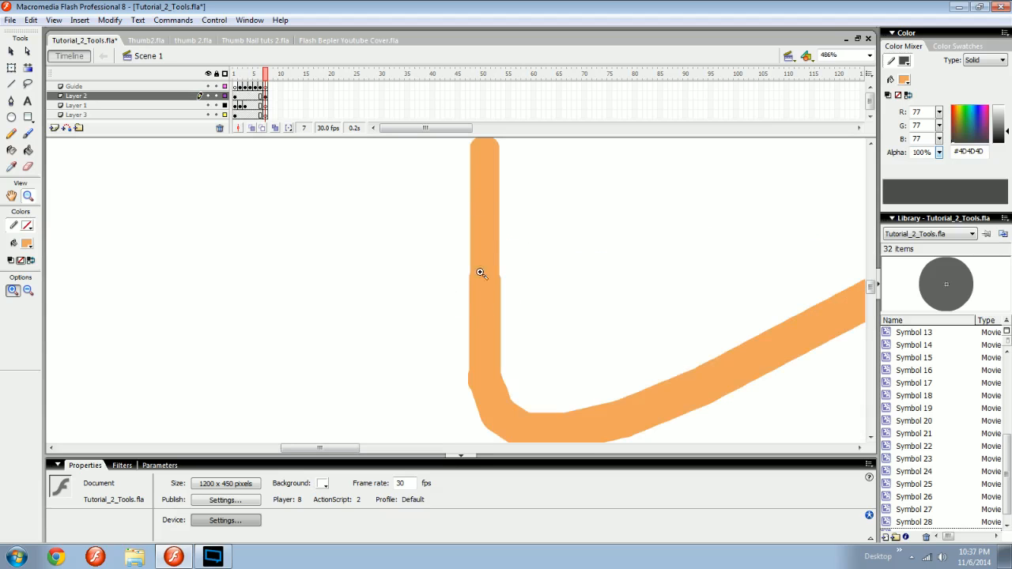
Reduce the view and magnify the hump of the orange stroke to 815%.
key(ctrl+minus)
key(ctrl+minus)
mouse_move(513, 280)
mouse_down()
mouse_move(334, 277)
mouse_move(308, 298)
mouse_move(477, 309)
mouse_up()
scroll(498, 296, up, 4)
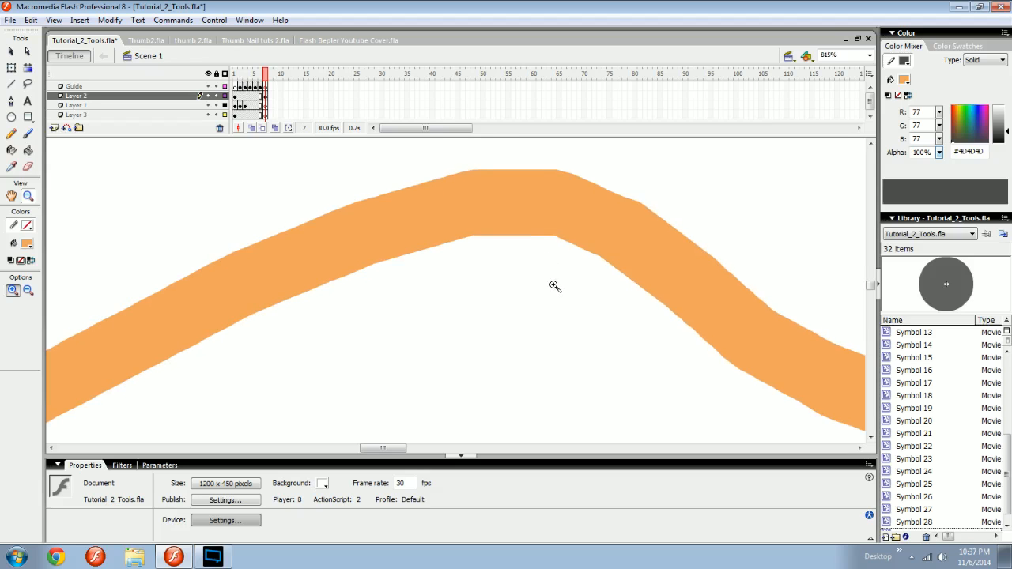
Reduce the magnification to 204% and enlarge the area around the hump to 450%.
key(ctrl+minus)
key(ctrl+minus)
mouse_move(506, 313)
mouse_down()
mouse_move(393, 327)
mouse_move(461, 332)
mouse_move(346, 352)
mouse_up()
drag(432, 371, 472, 377)
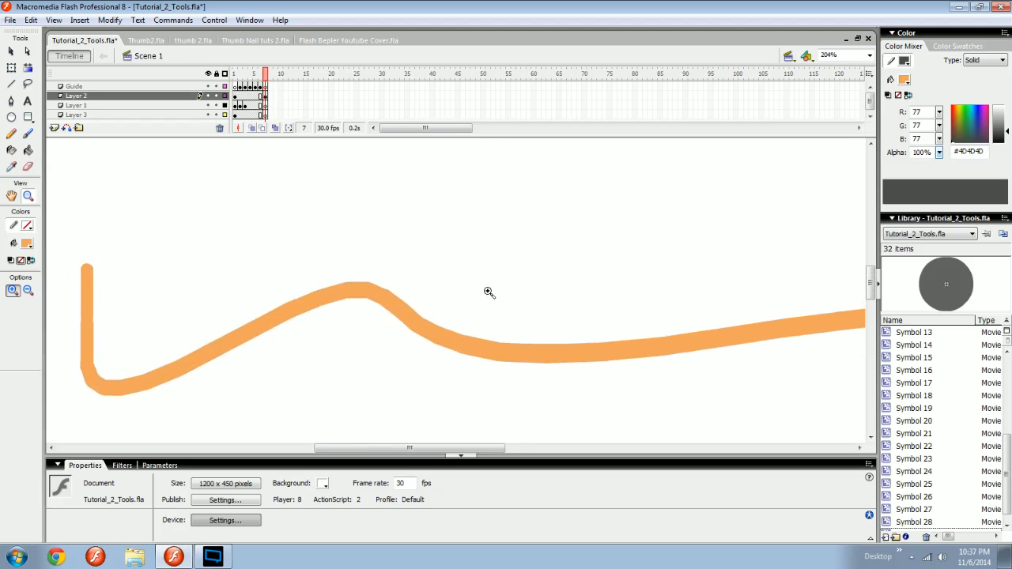
drag(584, 221, 302, 360)
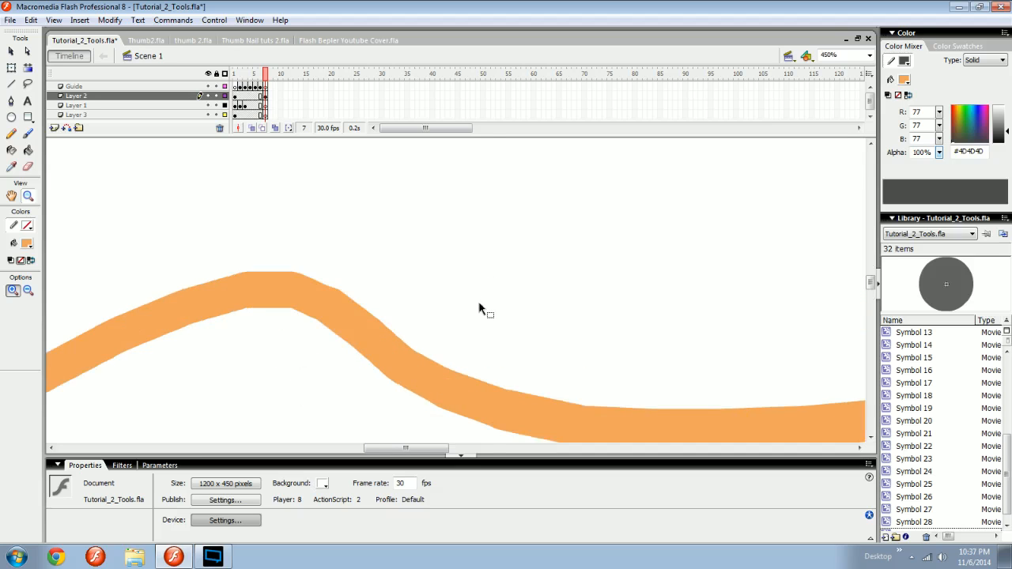
Reduce the view, pan along the orange stroke, and enlarge its lower curve to 901%.
key(ctrl+minus)
key(ctrl+minus)
key(ctrl+minus)
drag(527, 297, 461, 334)
key(ctrl+equal)
key(ctrl+equal)
key(ctrl+equal)
key(ctrl+equal)
key(ctrl+equal)
key(ctrl+minus)
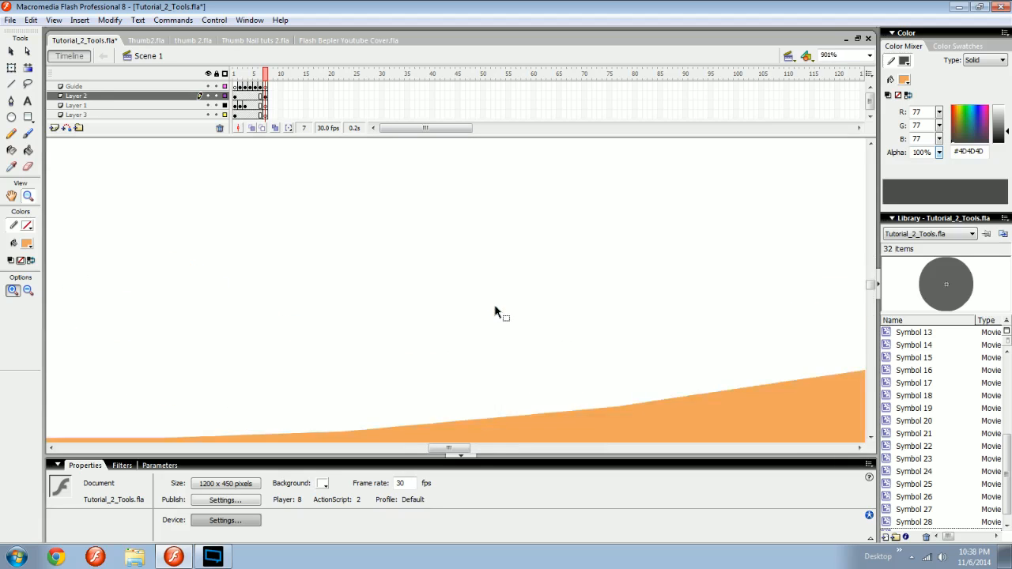
Set the magnification to 225% and pan to the vertical end of the stroke with the Selection tool active.
key(ctrl+minus)
key(ctrl+minus)
key(ctrl+minus)
key(ctrl+minus)
key(ctrl+equal)
key(ctrl+equal)
drag(445, 308, 487, 343)
key(v)
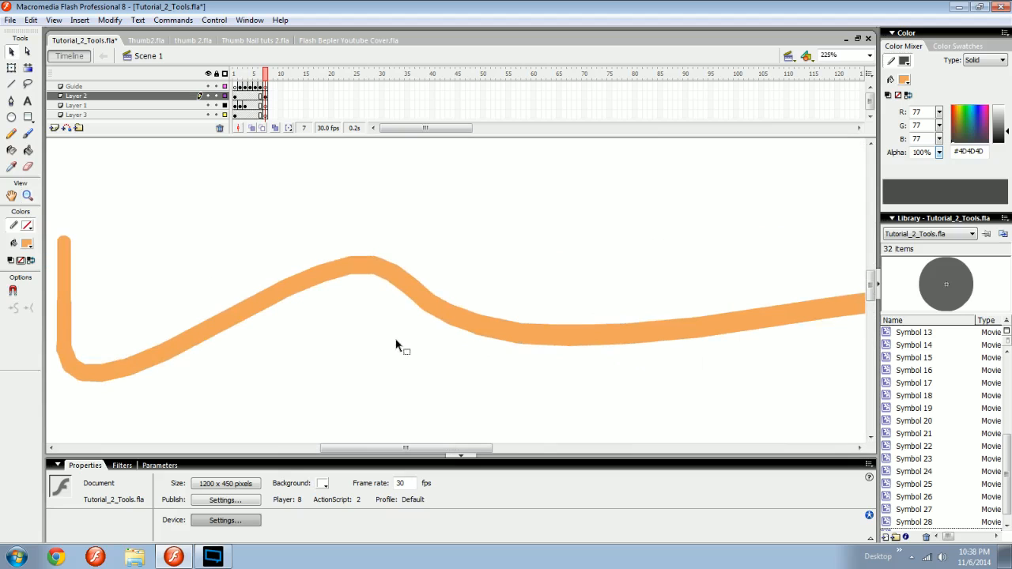
drag(352, 341, 390, 353)
mouse_move(478, 320)
mouse_down()
mouse_move(426, 319)
mouse_move(556, 317)
mouse_up()
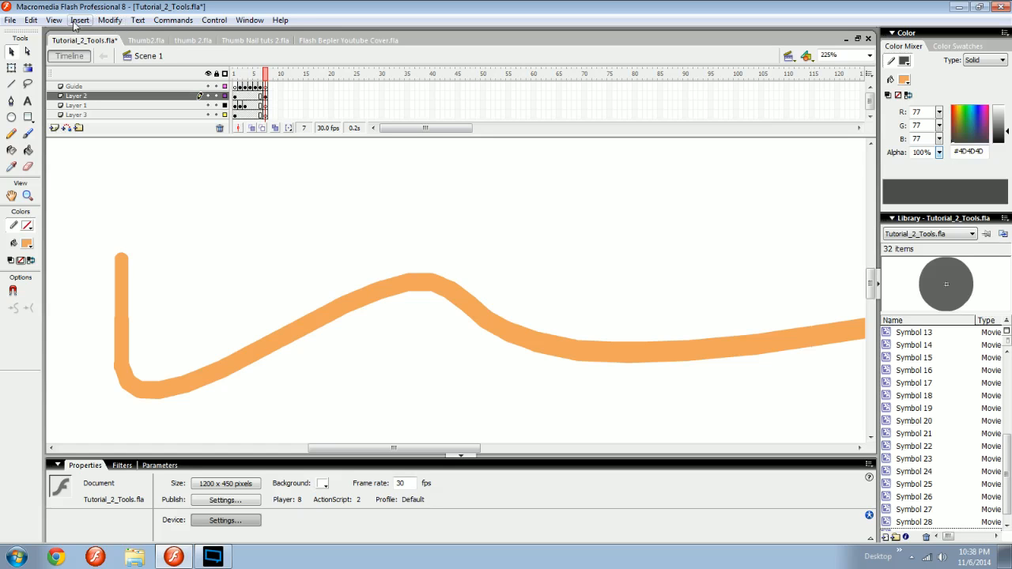
Look up the Zoom In and Zoom Out commands and their shortcuts, and reduce the stage magnification to 113%.
click(53, 20)
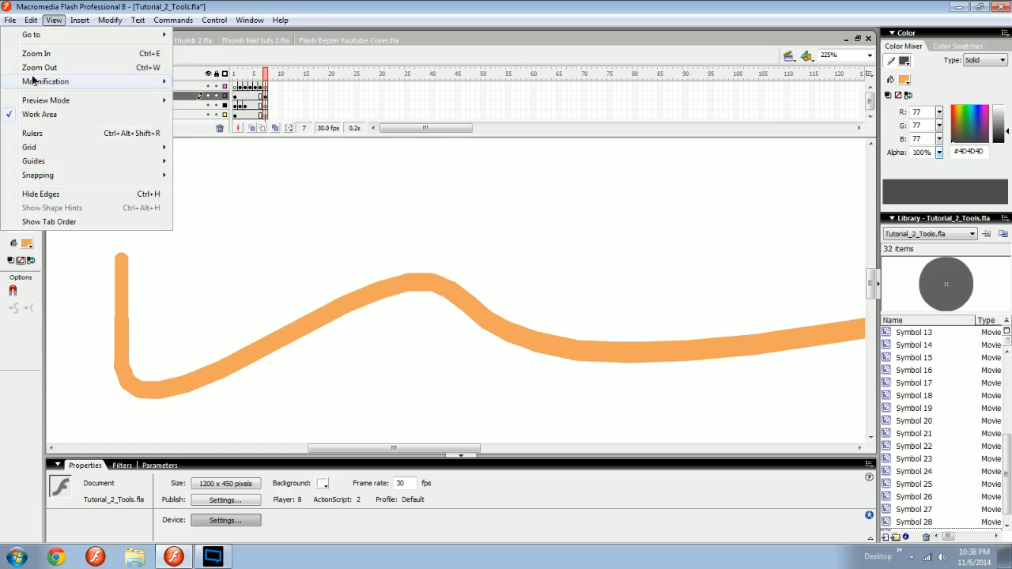
click(375, 179)
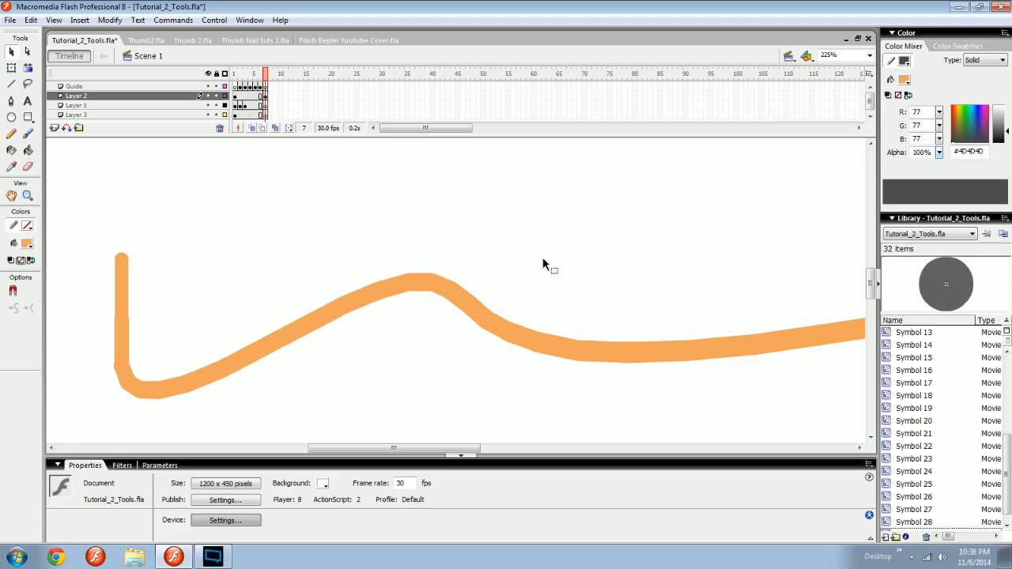
drag(587, 269, 477, 286)
key(ctrl+minus)
drag(556, 271, 504, 281)
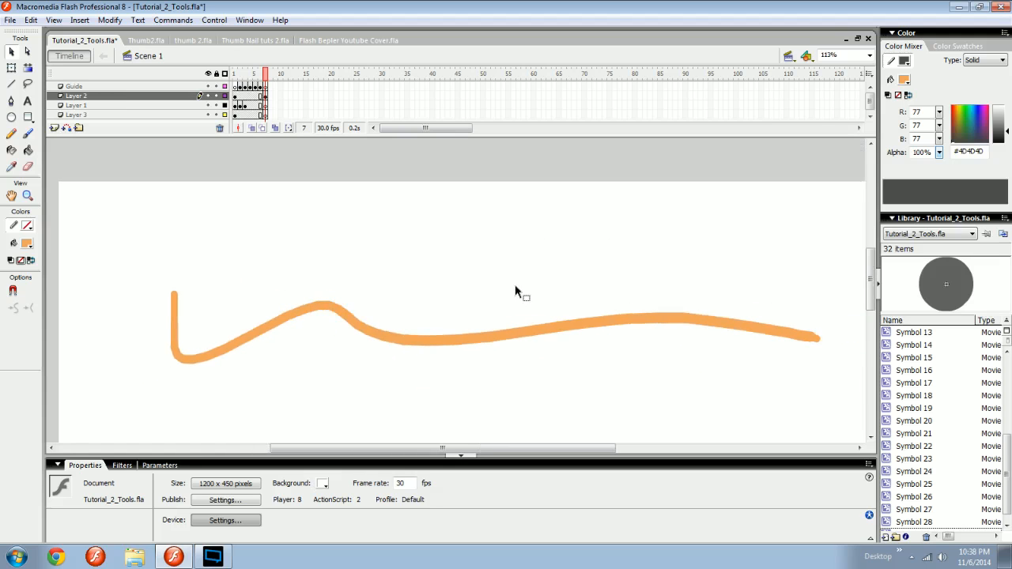
Enlarge the stage to 225% and pan back and forth along the hump of the orange stroke.
drag(522, 292, 562, 274)
drag(368, 328, 478, 308)
key(ctrl+equal)
drag(392, 344, 177, 370)
drag(490, 283, 521, 286)
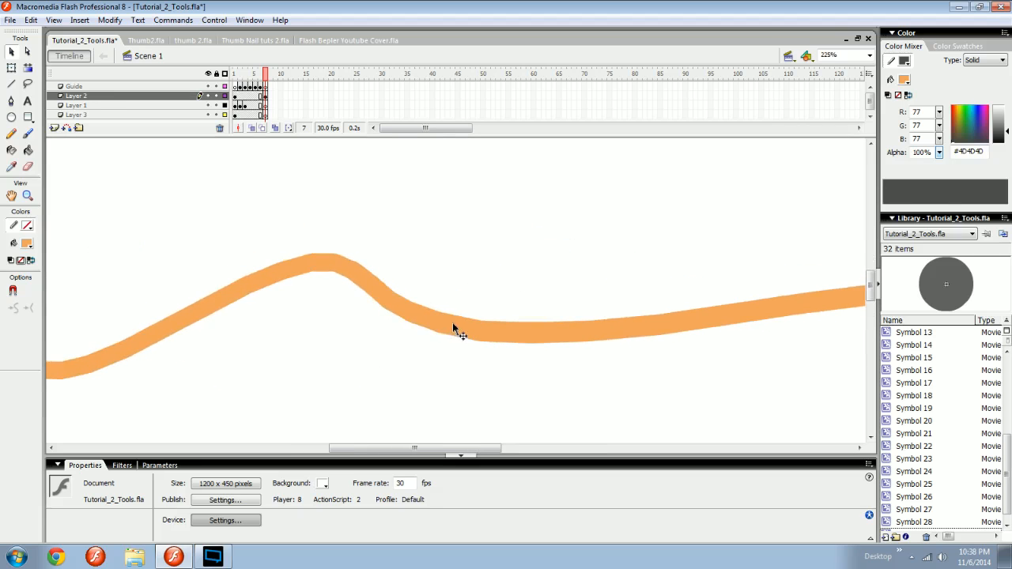
drag(411, 332, 601, 349)
drag(461, 332, 490, 346)
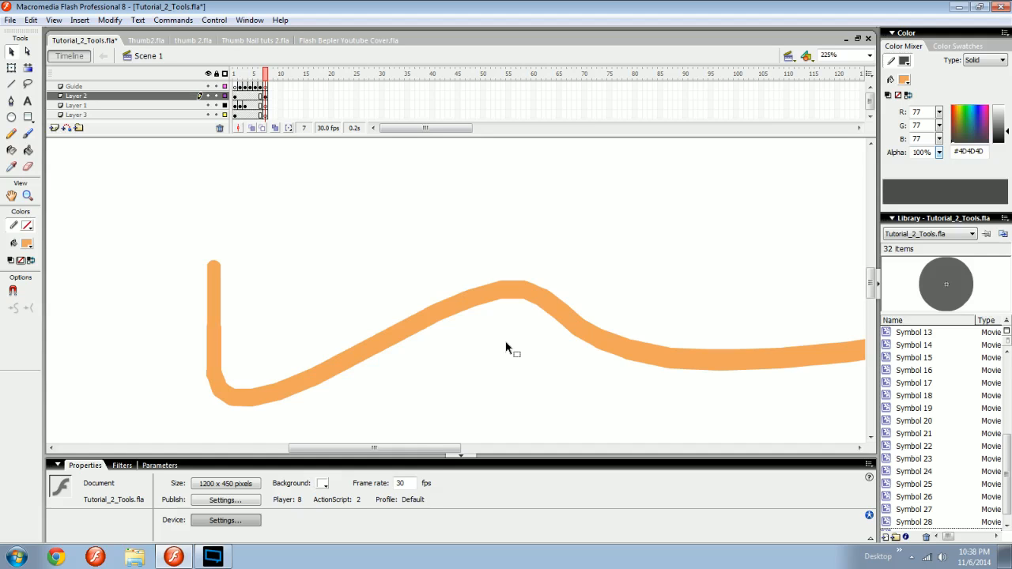
Reduce the magnification to 113% and delete the hump section of the orange stroke.
click(505, 286)
key(ctrl+minus)
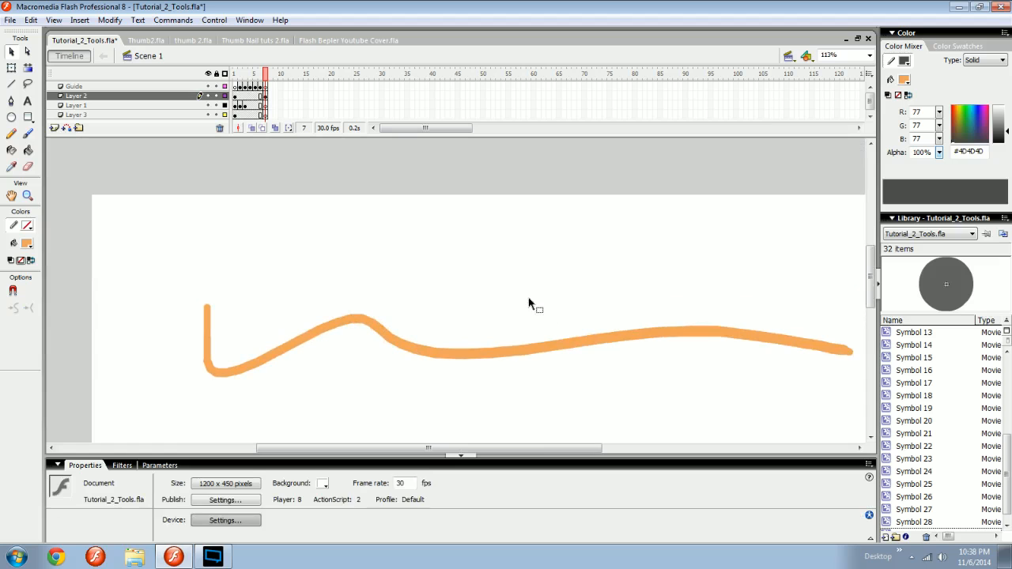
drag(475, 278, 284, 330)
key(Delete)
mouse_move(327, 336)
mouse_down()
mouse_move(336, 344)
mouse_move(334, 325)
mouse_move(353, 312)
mouse_up()
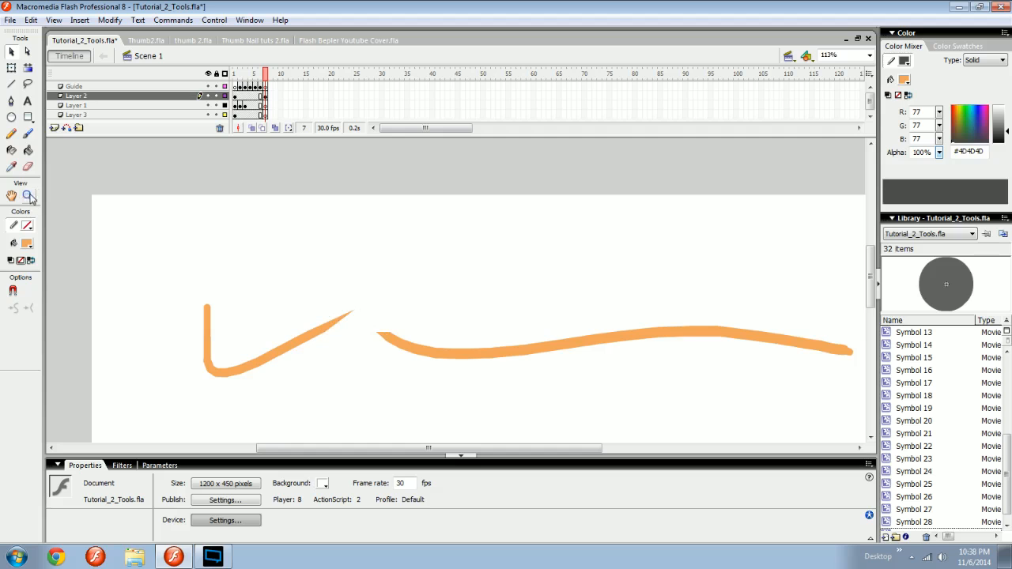
Pan with the temporary Hand tool and alternately enlarge and reduce the view around the gap in the stroke.
key(space)
mouse_move(357, 287)
mouse_down()
mouse_move(314, 288)
mouse_move(460, 294)
mouse_up()
key(space)
key(ctrl+equal)
key(ctrl+equal)
key(ctrl+equal)
key(ctrl+minus)
key(ctrl+minus)
Continue panning and zooming around the gap and set the stage magnification to 225%.
key(space)
mouse_move(354, 337)
mouse_down()
mouse_move(532, 267)
mouse_move(352, 331)
mouse_up()
key(ctrl+equal)
key(ctrl+equal)
key(space)
key(ctrl+minus)
key(ctrl+minus)
key(space)
mouse_move(476, 297)
mouse_down()
mouse_move(323, 326)
mouse_move(340, 318)
mouse_up()
mouse_move(416, 316)
mouse_down()
mouse_move(324, 305)
mouse_move(391, 321)
mouse_move(341, 384)
mouse_move(446, 330)
mouse_move(598, 321)
mouse_move(423, 317)
mouse_up()
key(space)
mouse_move(498, 303)
mouse_down()
mouse_move(440, 289)
mouse_move(393, 306)
mouse_move(490, 304)
mouse_up()
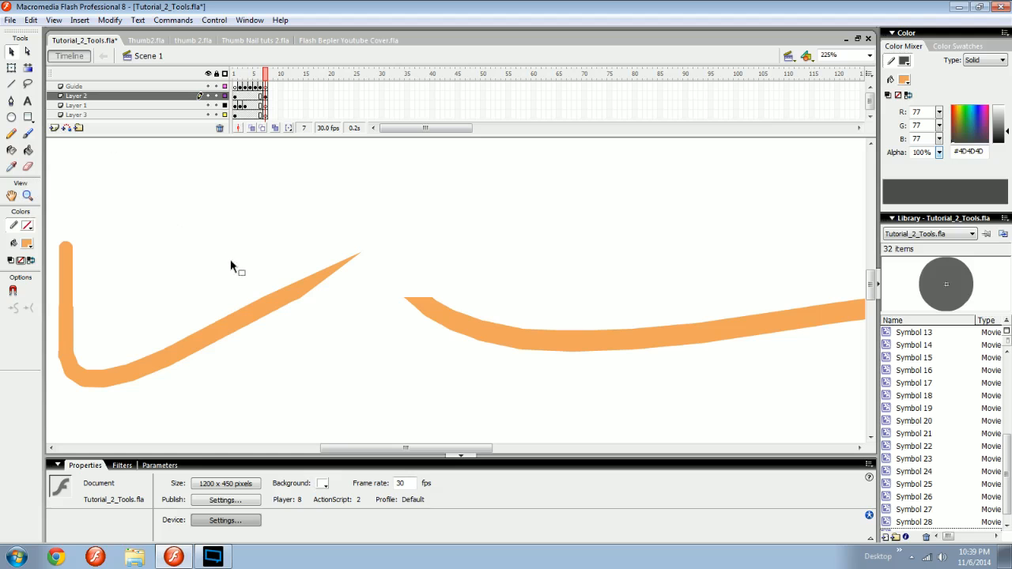
Delete the upper tips of the orange stroke on both sides of the gap.
mouse_move(491, 231)
mouse_down()
mouse_move(222, 350)
mouse_move(235, 305)
mouse_move(229, 312)
mouse_up()
key(Delete)
key(space)
drag(338, 296, 434, 288)
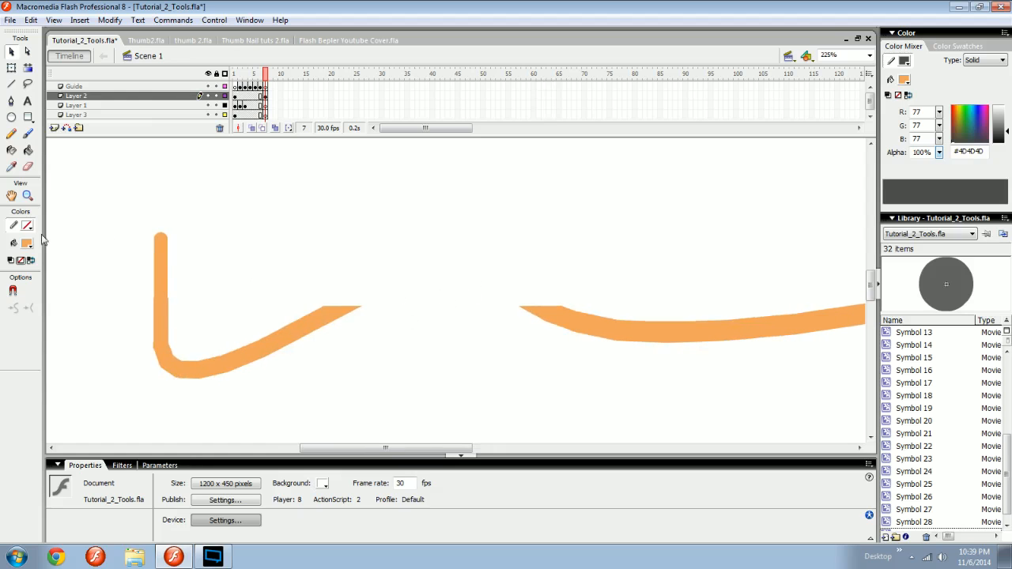
Alternate between zooming and temporary panning around the widened gap and return the magnification to 113%.
key(ctrl+minus)
key(ctrl+minus)
key(ctrl+equal)
key(ctrl+equal)
key(ctrl+equal)
key(ctrl+minus)
key(ctrl+minus)
key(ctrl+minus)
key(space)
drag(330, 273, 469, 346)
key(ctrl+equal)
key(space)
key(ctrl+equal)
drag(348, 321, 362, 301)
key(ctrl+minus)
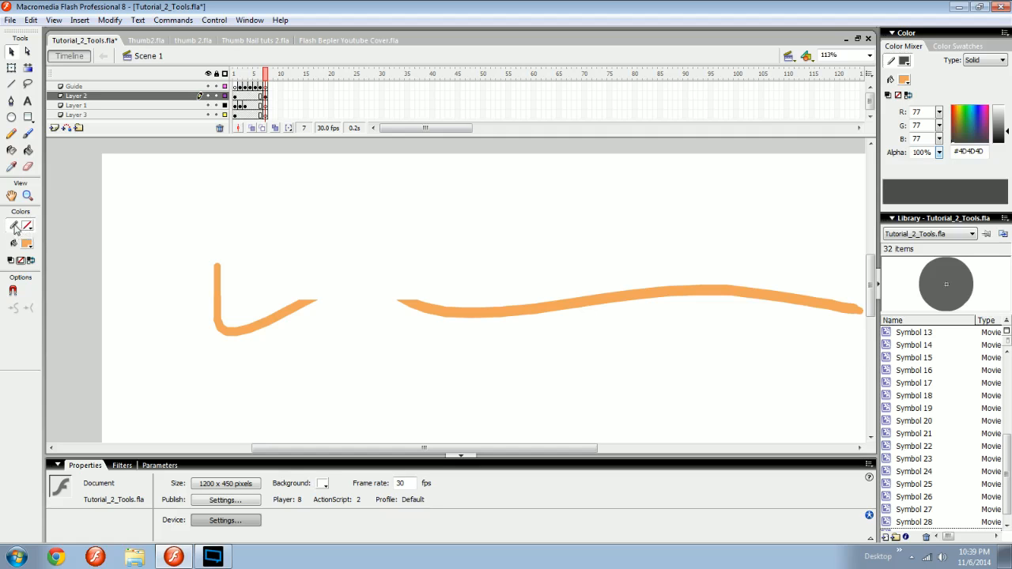
Delete the remaining pieces of the orange stroke from the stage.
drag(375, 254, 293, 232)
key(Delete)
mouse_move(240, 272)
mouse_down()
mouse_move(263, 284)
mouse_move(328, 251)
mouse_move(305, 287)
mouse_move(319, 276)
mouse_move(295, 270)
mouse_move(329, 271)
mouse_up()
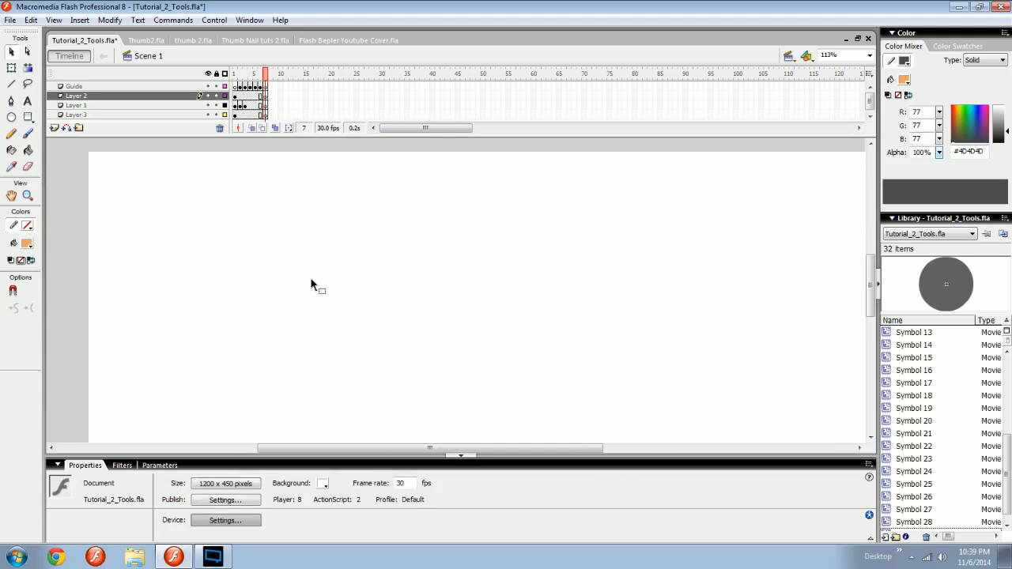
Draw a diagonal line with the Line tool across the stage in stroke colour #B36EAD.
click(14, 84)
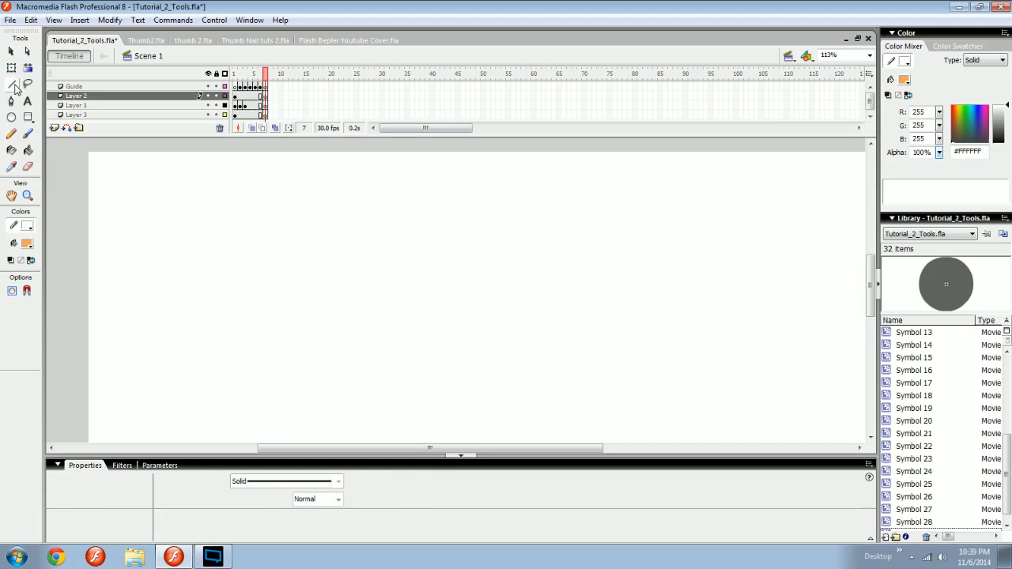
click(27, 225)
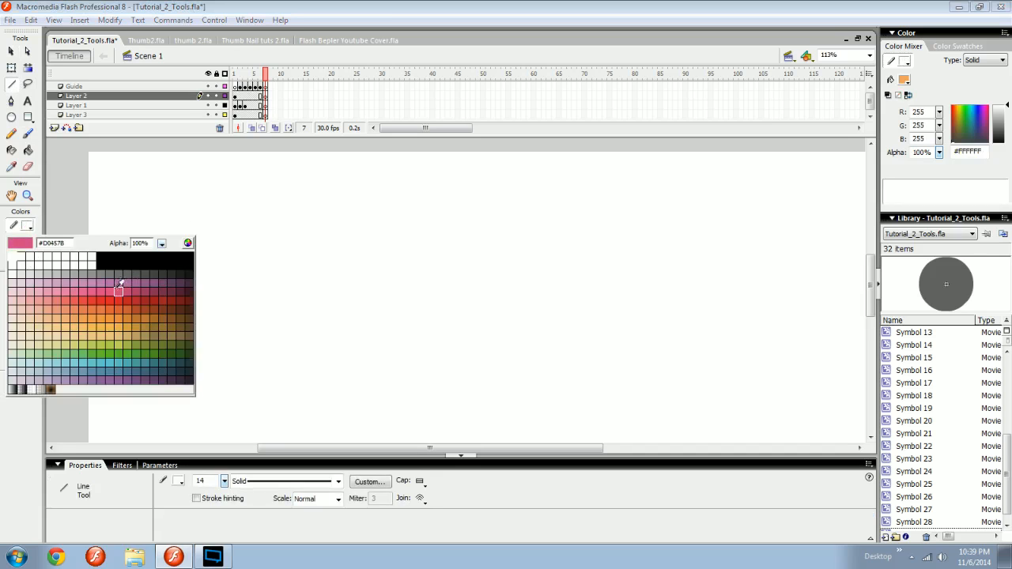
click(119, 276)
drag(504, 239, 227, 335)
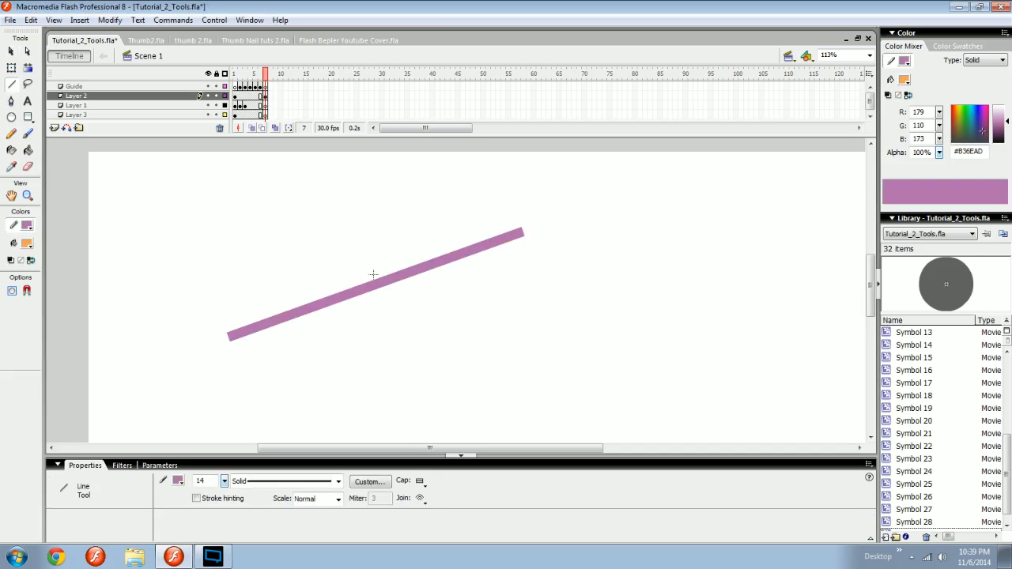
Select the purple diagonal line and give it round caps.
key(v)
drag(541, 217, 253, 362)
click(422, 482)
click(450, 512)
drag(429, 332, 398, 295)
ctrl+click(423, 292)
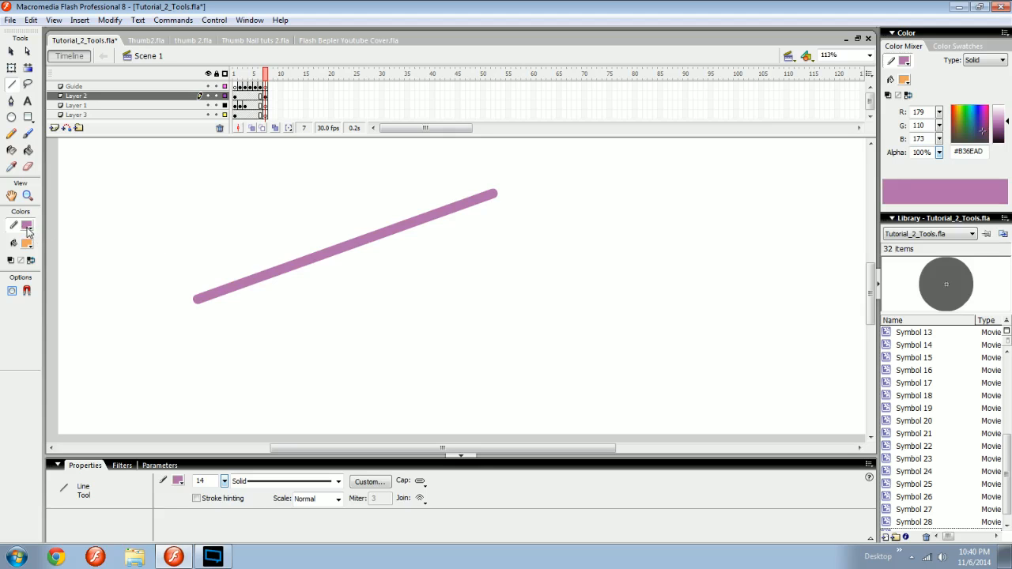
Draw three short separate purple lines beside the lower side of the diagonal line's upper end.
drag(475, 252, 403, 267)
key(v)
key(n)
drag(468, 255, 451, 301)
drag(505, 280, 508, 290)
key(v)
mouse_move(574, 286)
mouse_down()
mouse_move(554, 321)
mouse_move(555, 312)
mouse_up()
Recolour the three short lines and the upper end of the diagonal line with stroke colour #EFC06B.
drag(667, 163, 369, 369)
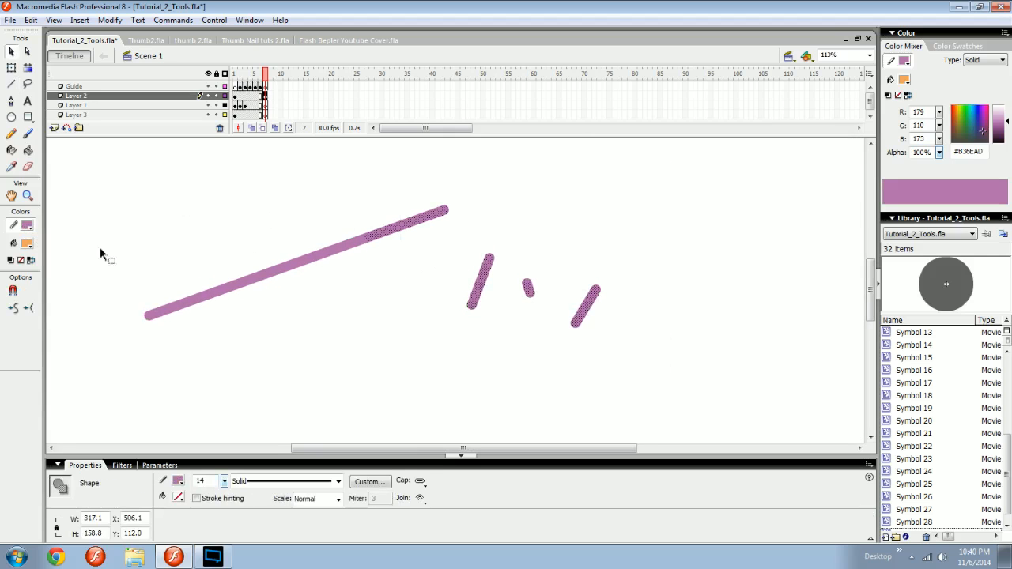
click(28, 228)
click(82, 321)
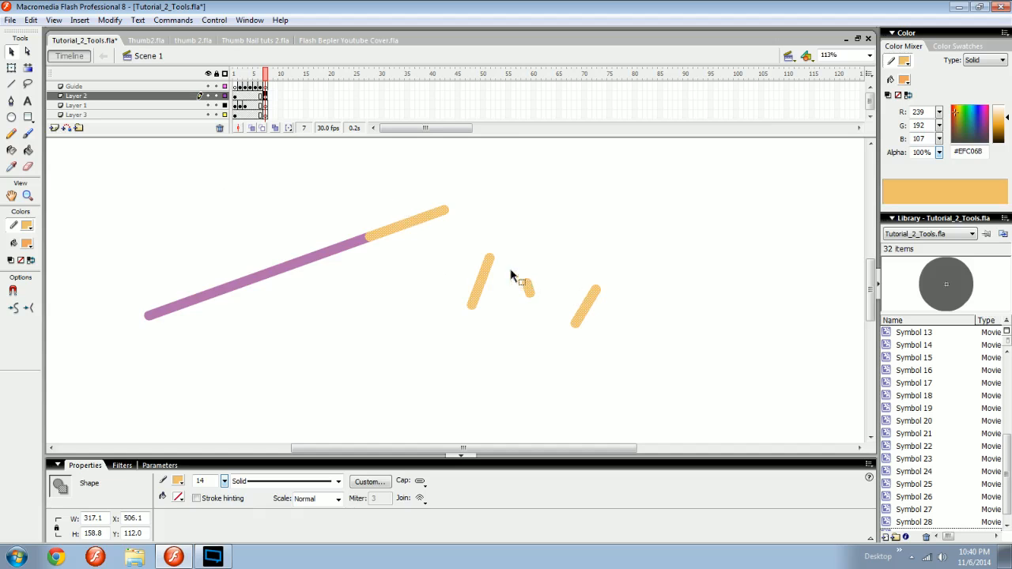
Paint a small orange brush patch beside the short lines and remove the stroke colour from the lines selected around it.
key(b)
drag(411, 273, 467, 229)
mouse_move(677, 181)
mouse_down()
mouse_move(387, 366)
mouse_move(353, 367)
mouse_up()
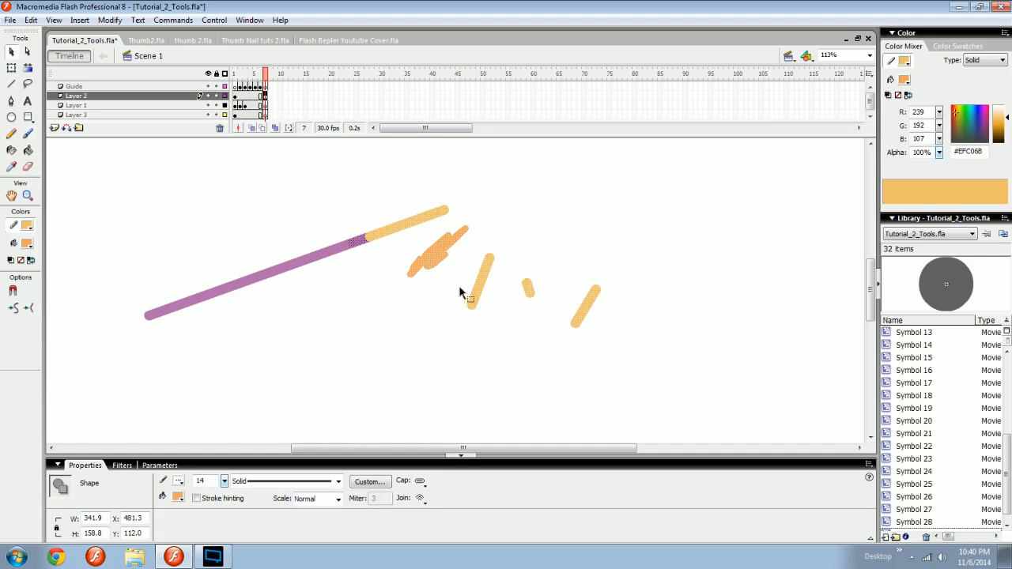
click(27, 225)
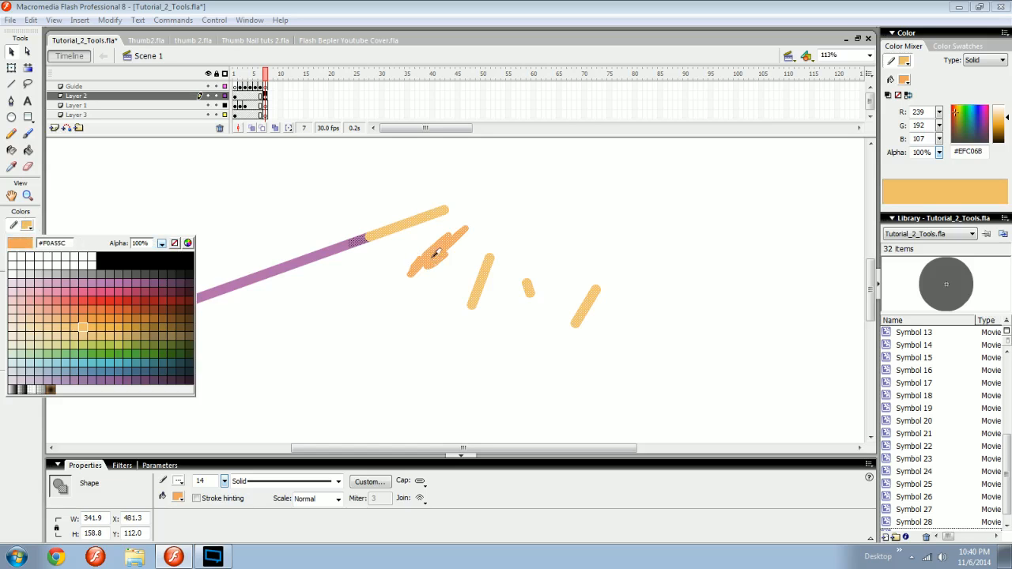
click(175, 243)
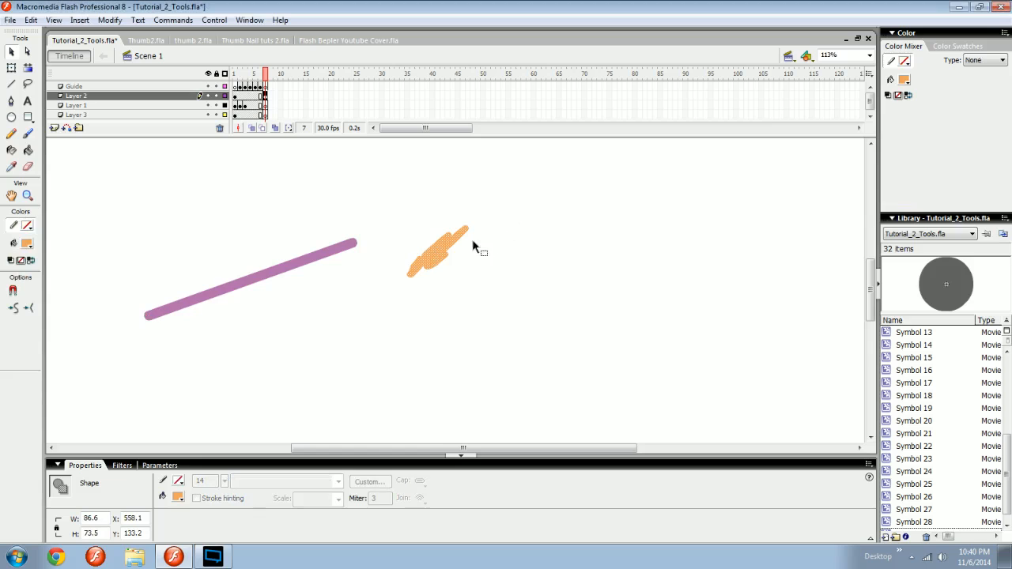
drag(362, 199, 427, 259)
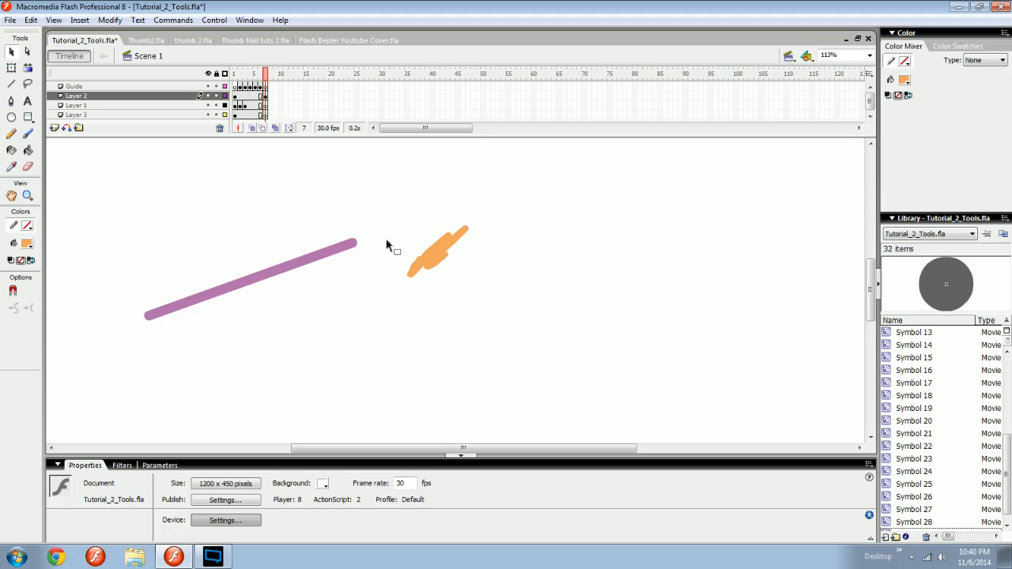
Examine the stroke colour palette with the Line tool active to check whether it offers a no-colour option.
key(space)
drag(292, 307, 333, 301)
key(n)
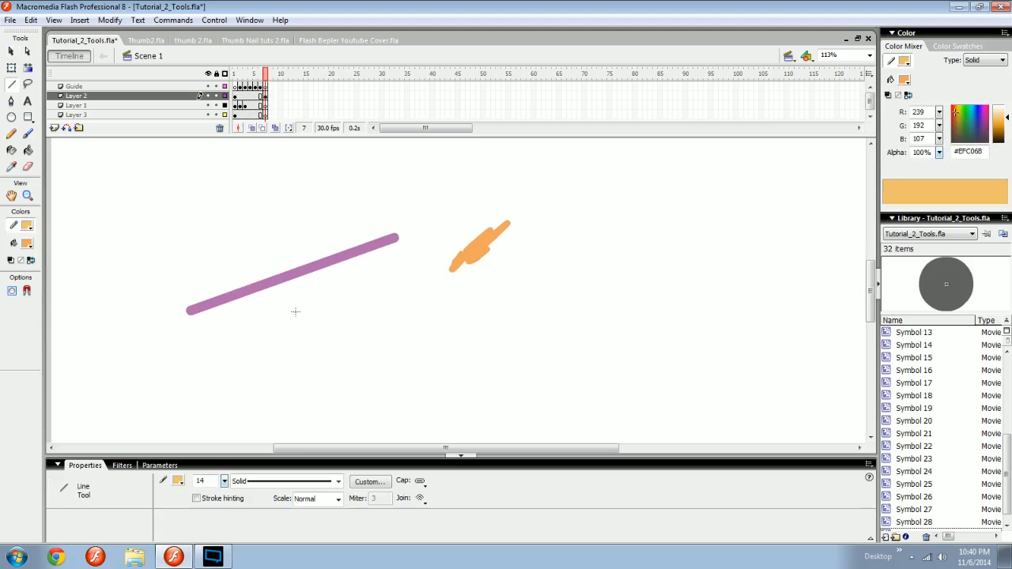
click(26, 228)
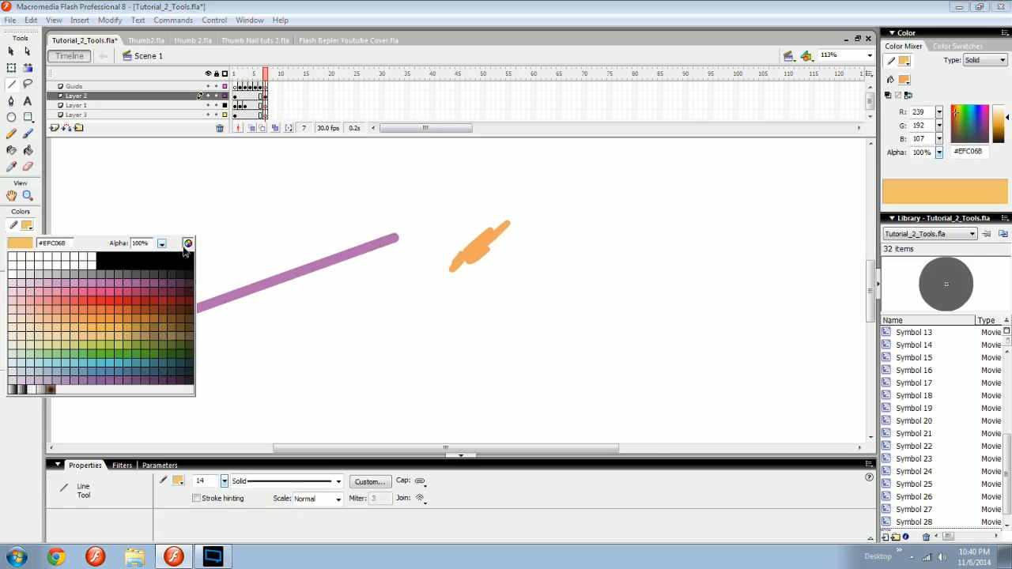
key(Escape)
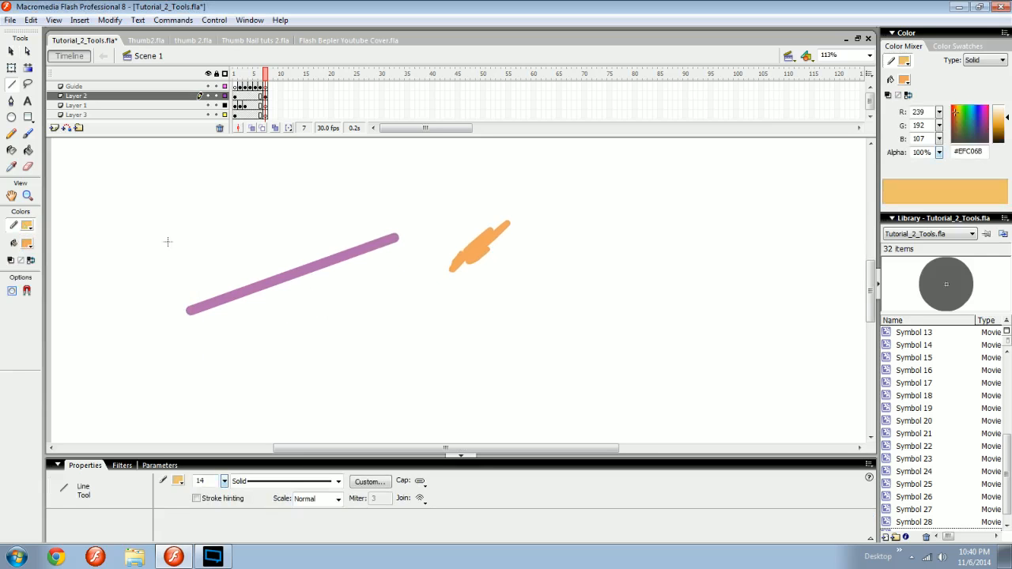
click(21, 227)
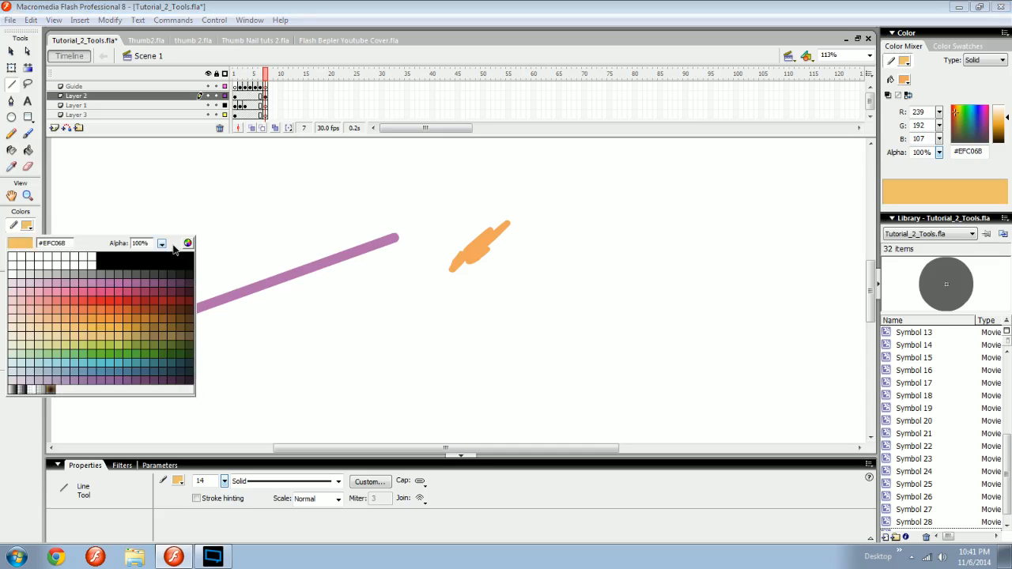
key(Escape)
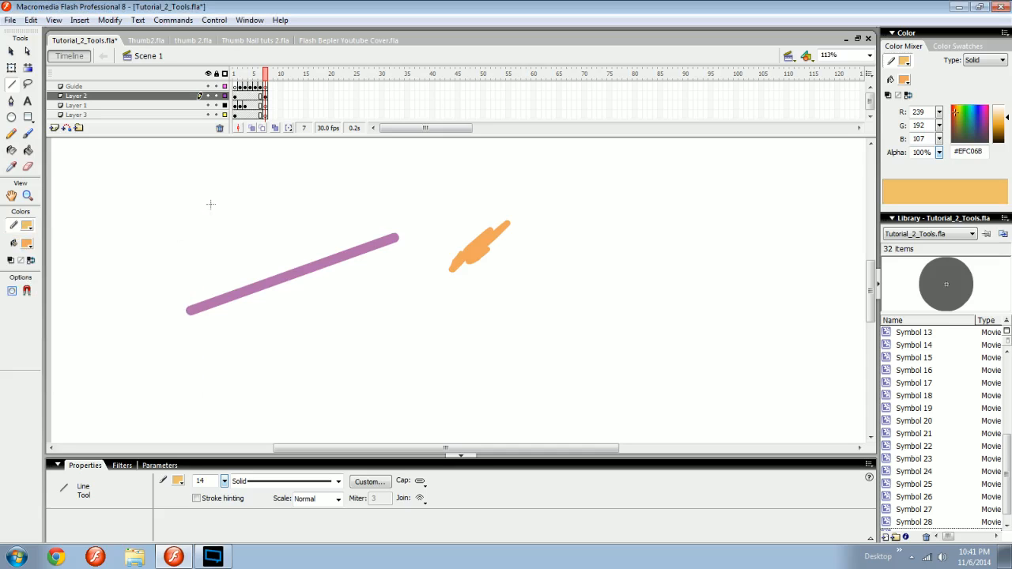
Set the stroke colour to none with the Brush tool active.
click(28, 134)
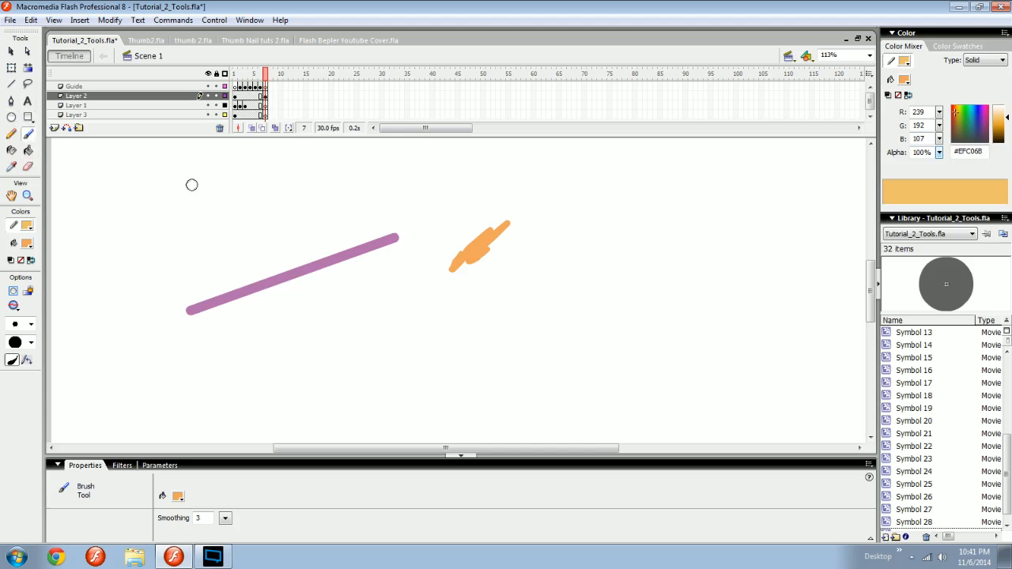
click(23, 224)
click(181, 243)
key(space)
drag(387, 325, 483, 295)
key(space)
drag(199, 215, 310, 292)
Draw a circle with the Oval tool above the purple line's lower end, using fill colour #E14045 and no stroke.
click(13, 117)
key(space)
key(space)
drag(163, 232, 95, 260)
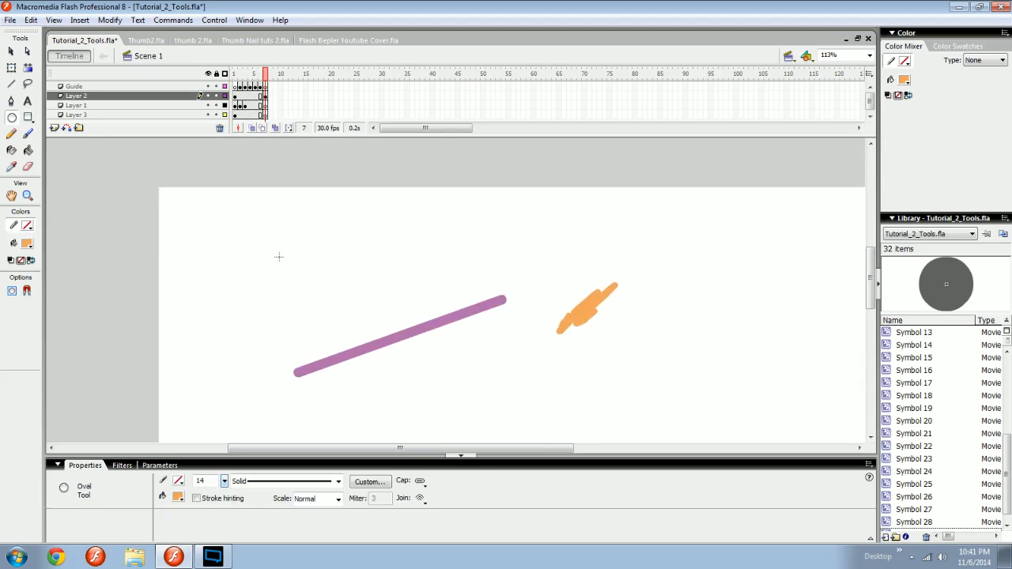
click(26, 244)
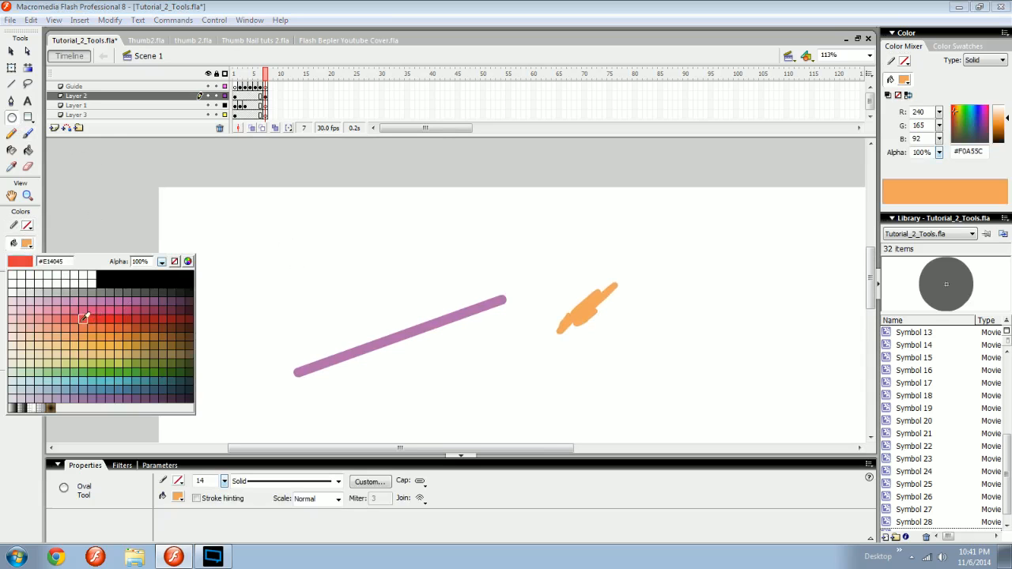
click(85, 317)
drag(229, 224, 307, 303)
key(z)
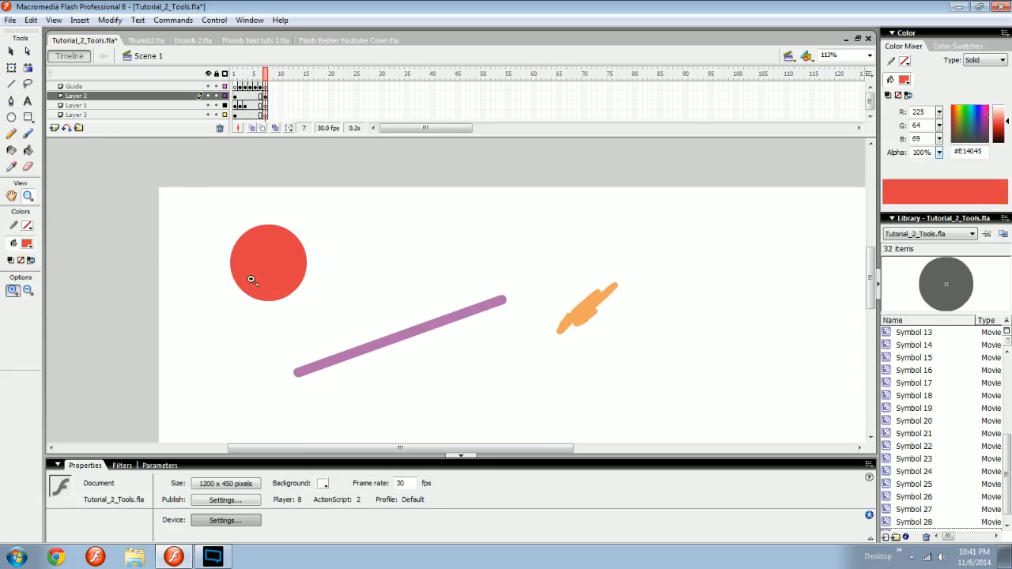
Draw an outline-only circle beside the red circle with stroke colour #DB5085 and no fill.
key(o)
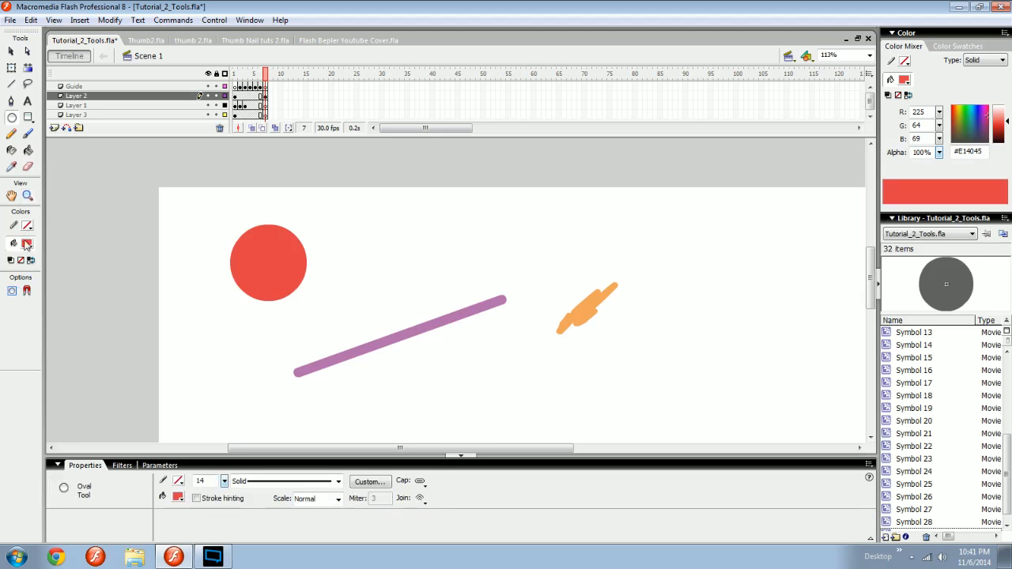
click(26, 227)
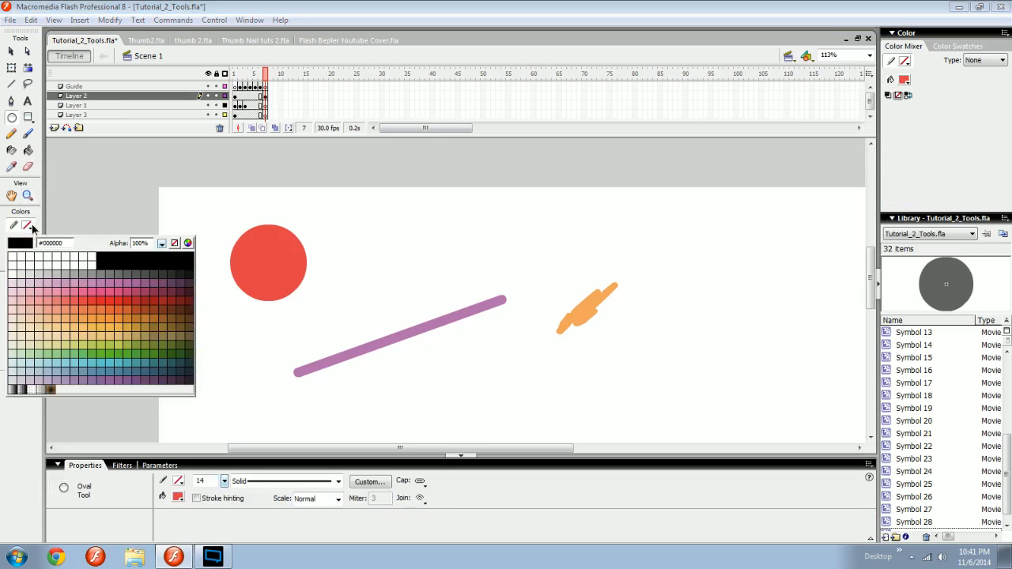
click(95, 286)
click(26, 244)
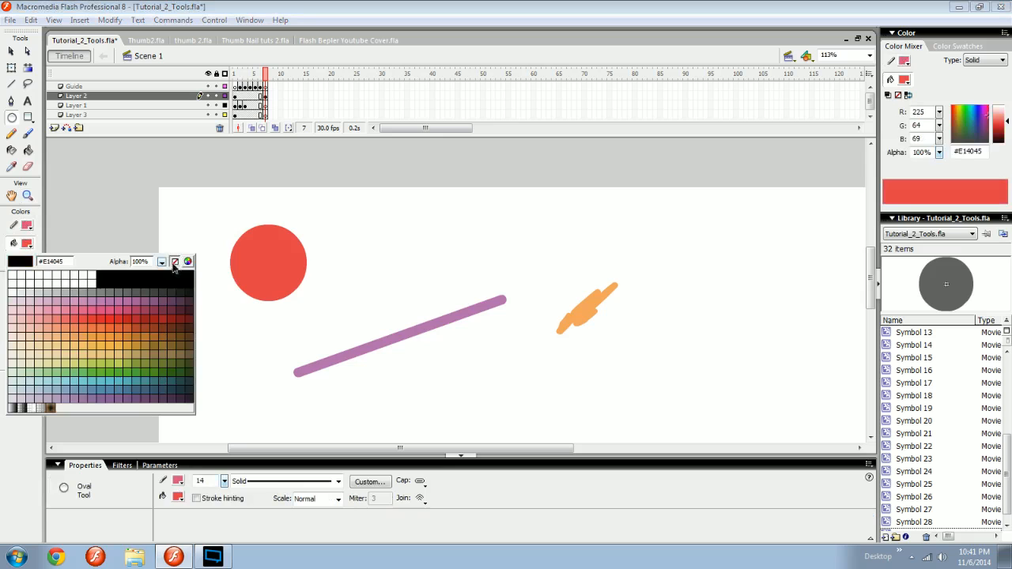
click(175, 262)
drag(324, 211, 405, 291)
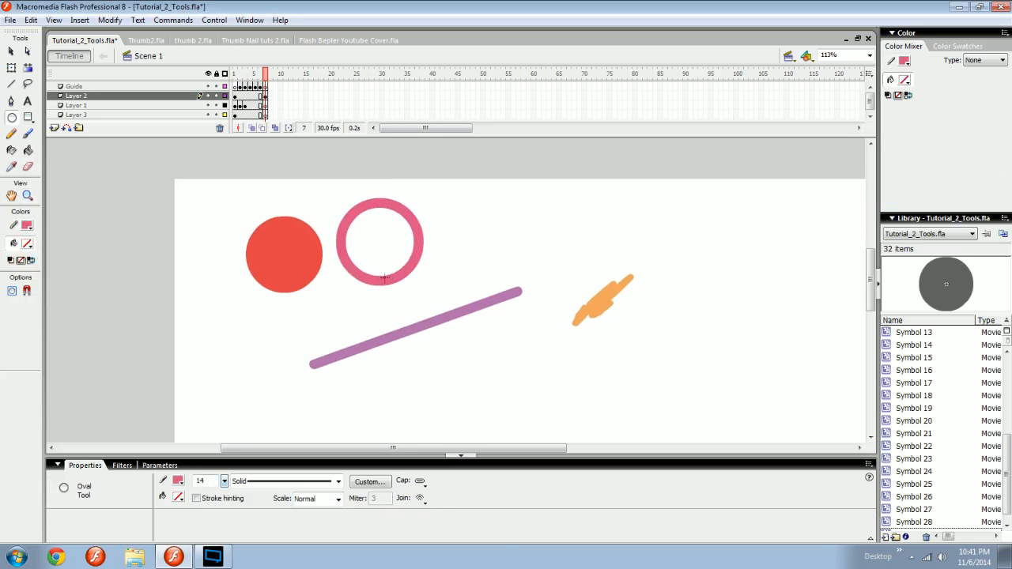
Delete all the artwork on the stage and set the fill colour to none.
key(v)
drag(406, 226, 430, 237)
drag(530, 221, 431, 214)
key(ctrl+a)
drag(422, 300, 431, 287)
key(Delete)
mouse_move(333, 301)
mouse_down()
mouse_move(241, 302)
mouse_move(406, 293)
mouse_move(324, 285)
mouse_up()
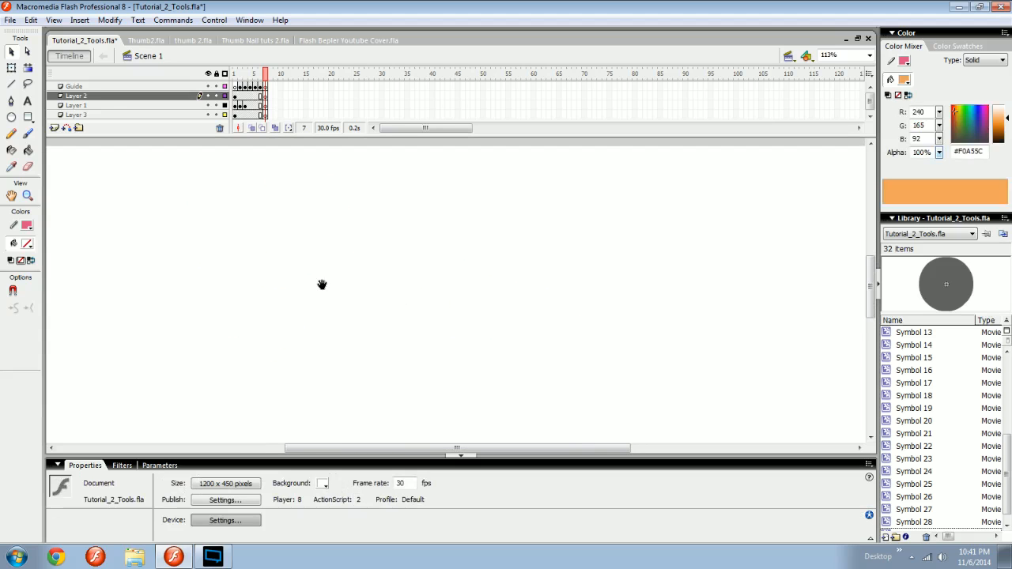
click(26, 245)
click(175, 262)
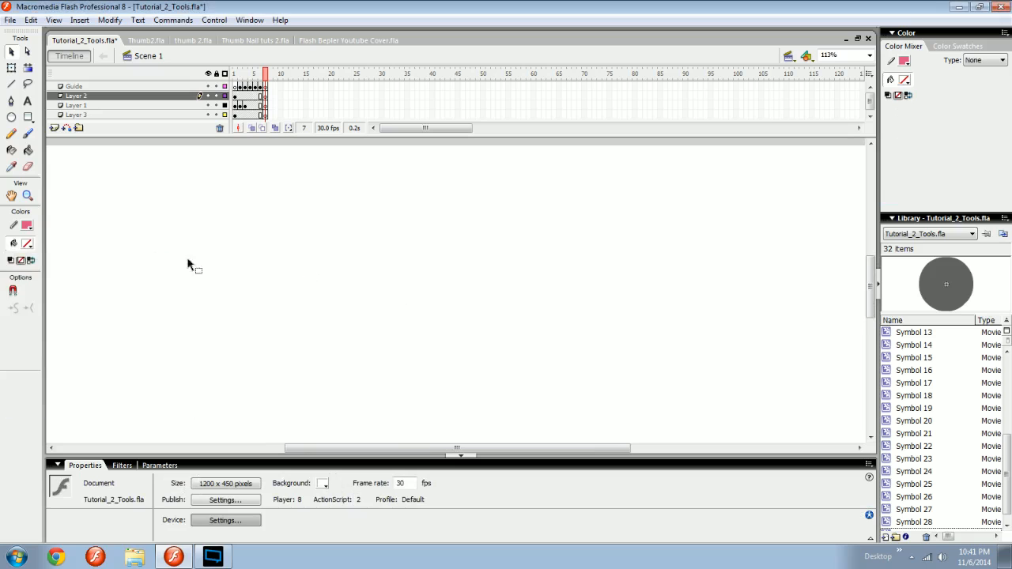
drag(342, 273, 550, 359)
key(ctrl+minus)
key(ctrl+equal)
drag(437, 331, 355, 327)
drag(414, 314, 425, 325)
drag(408, 287, 352, 281)
key(o)
drag(351, 365, 344, 333)
key(v)
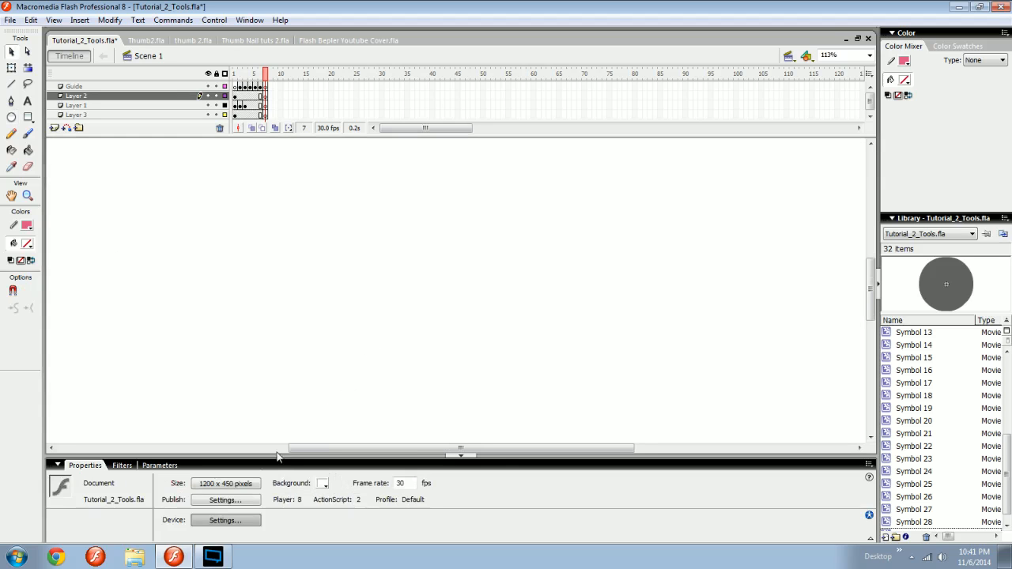
Change the document's background colour to a medium blue.
click(323, 484)
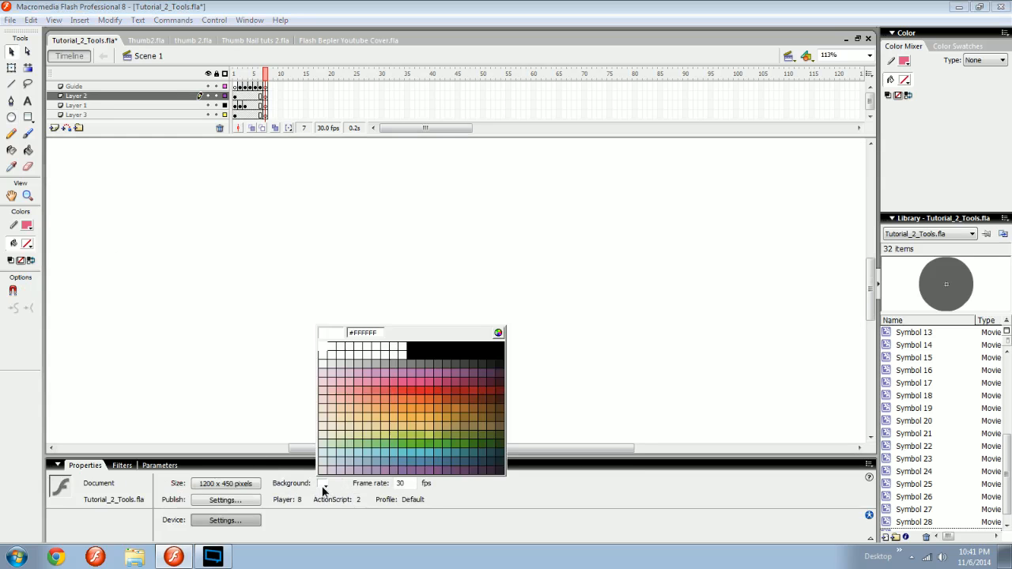
click(432, 459)
key(ctrl+minus)
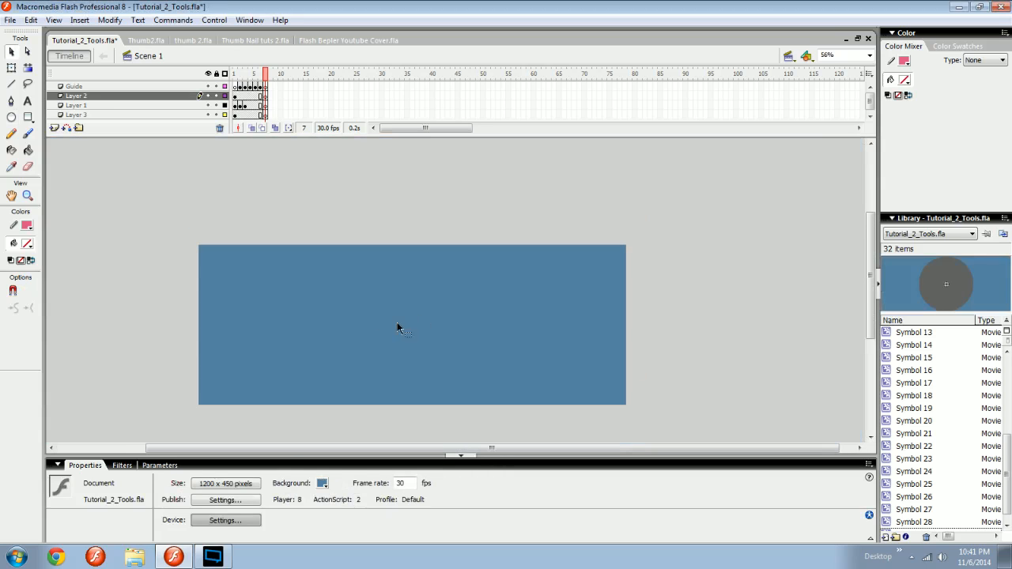
Draw a steep pink diagonal line about 146 px wide and 297 px high in the left part of the stage.
key(r)
key(n)
drag(325, 262, 274, 367)
Recolour the diagonal line with stroke colour #B8C488 using the Color Mixer.
key(v)
drag(375, 219, 225, 411)
click(891, 62)
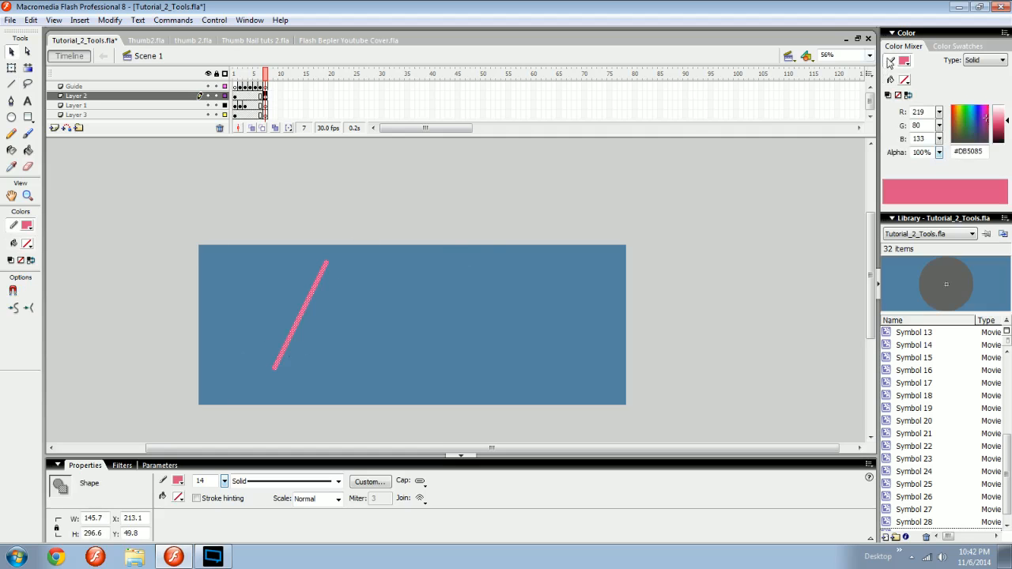
click(996, 118)
click(580, 287)
drag(428, 198, 233, 407)
click(960, 129)
click(633, 294)
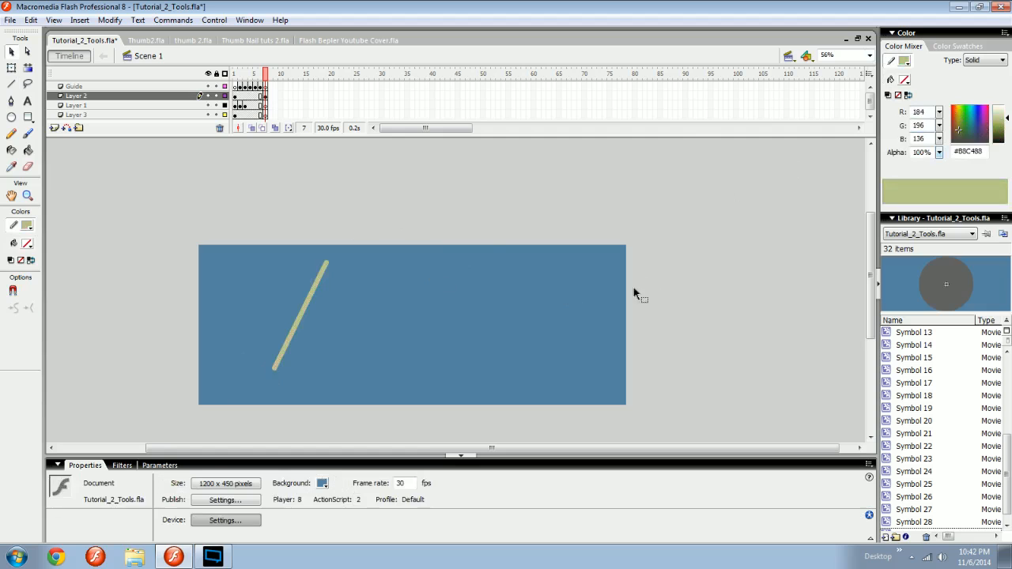
Draw a square about 323 px per side in the stage's right half with fill colour #E46467 and no stroke.
click(27, 246)
click(176, 244)
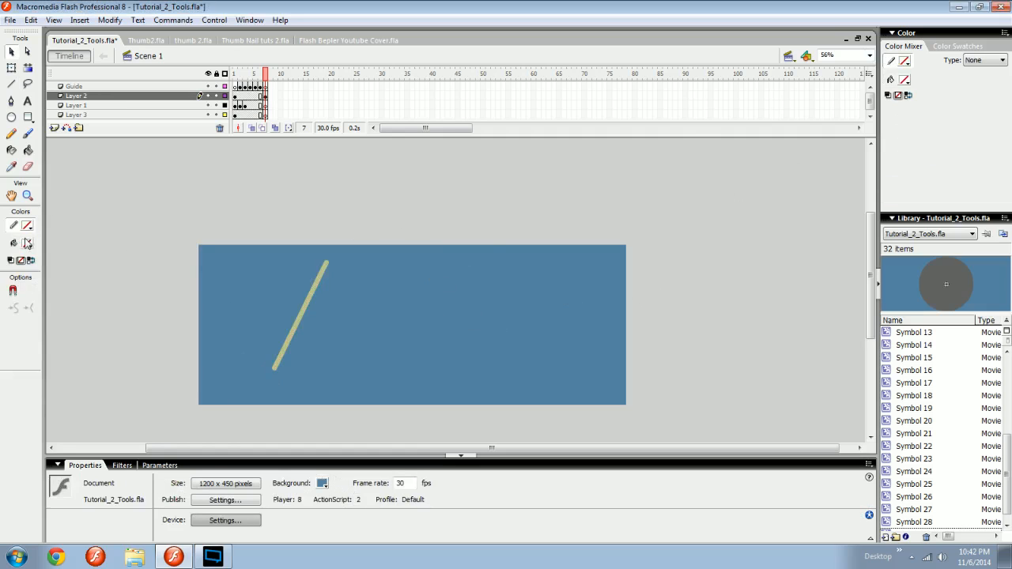
click(27, 243)
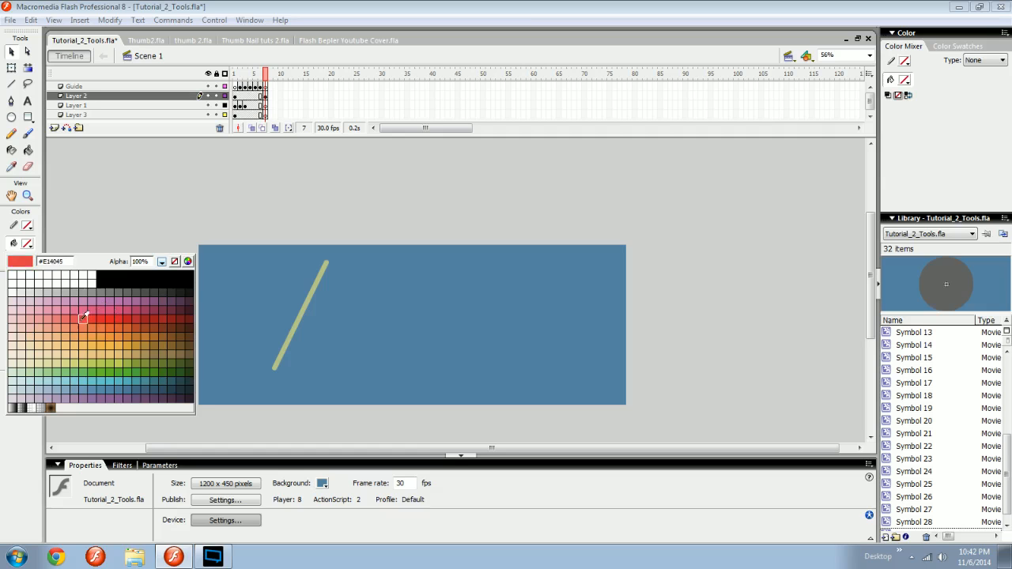
click(83, 317)
key(r)
drag(401, 264, 517, 379)
Recolour the square's fill with #33384D and shift it to about X 583, Y 57.
key(v)
click(491, 332)
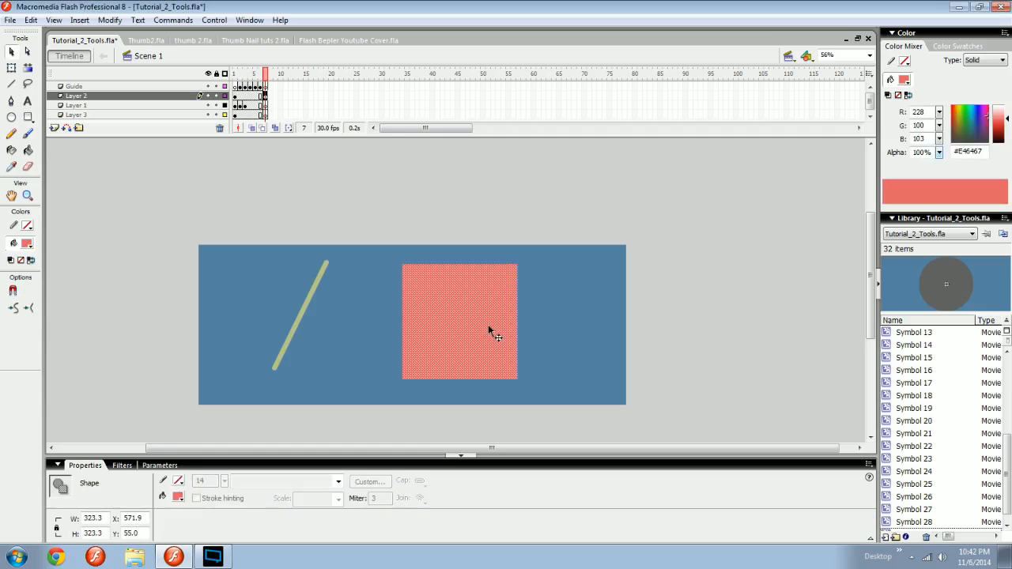
drag(966, 111, 975, 135)
drag(1000, 118, 1001, 134)
click(533, 326)
click(477, 327)
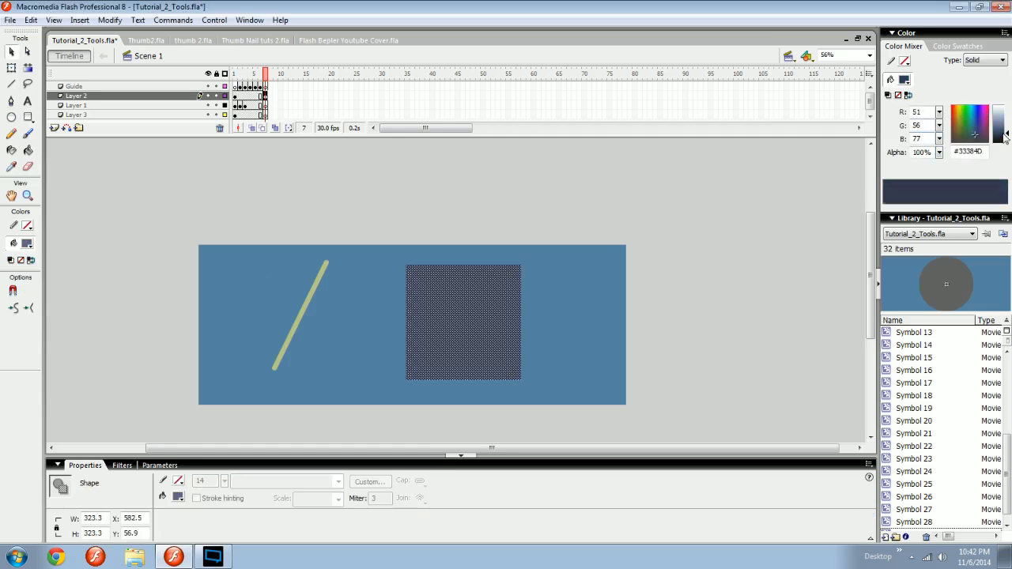
click(577, 332)
Apply the default black stroke and white fill to the diagonal line and the square together.
drag(578, 328, 641, 322)
key(ctrl+equal)
drag(624, 396, 626, 348)
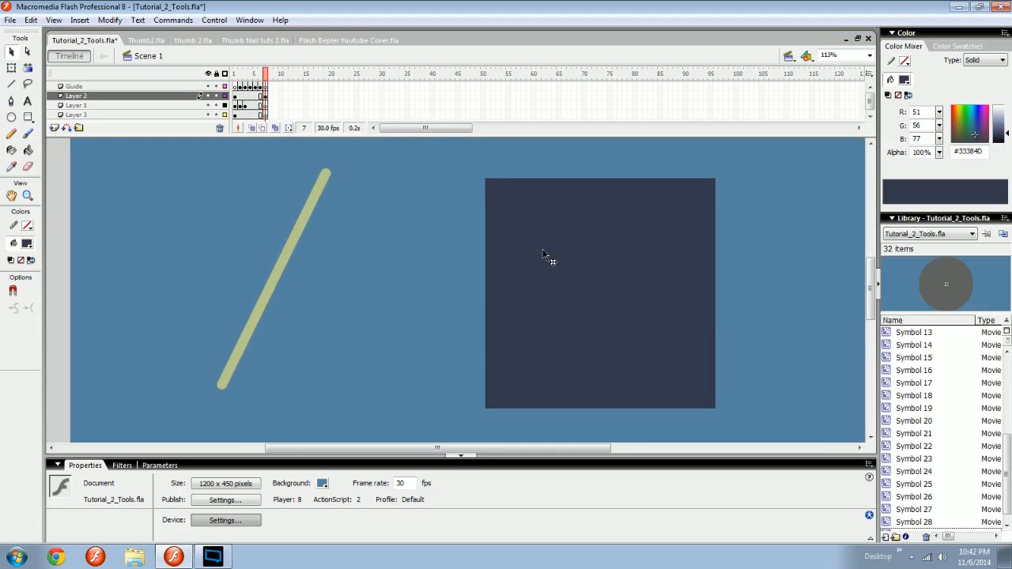
click(283, 277)
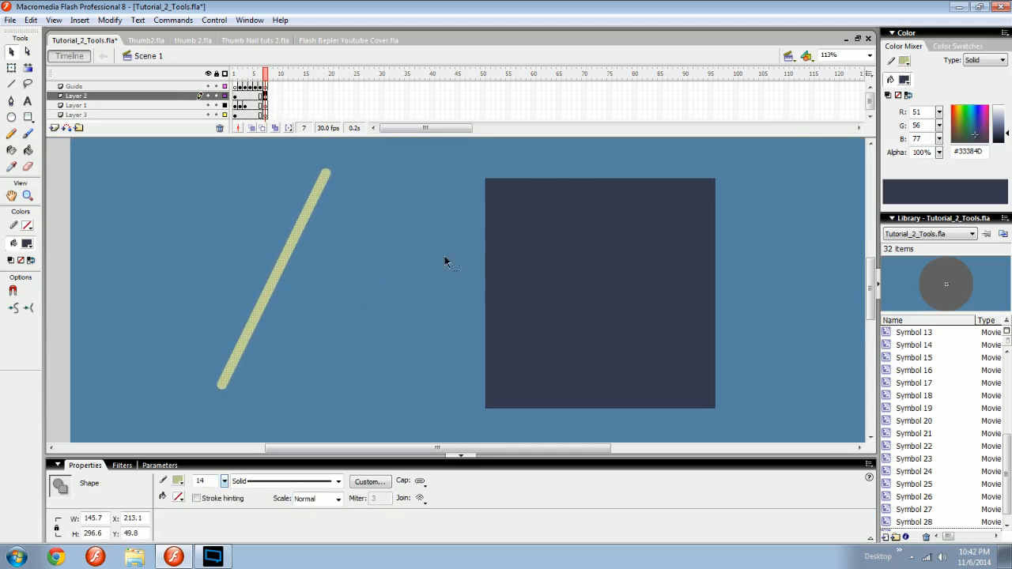
click(379, 290)
key(ctrl+a)
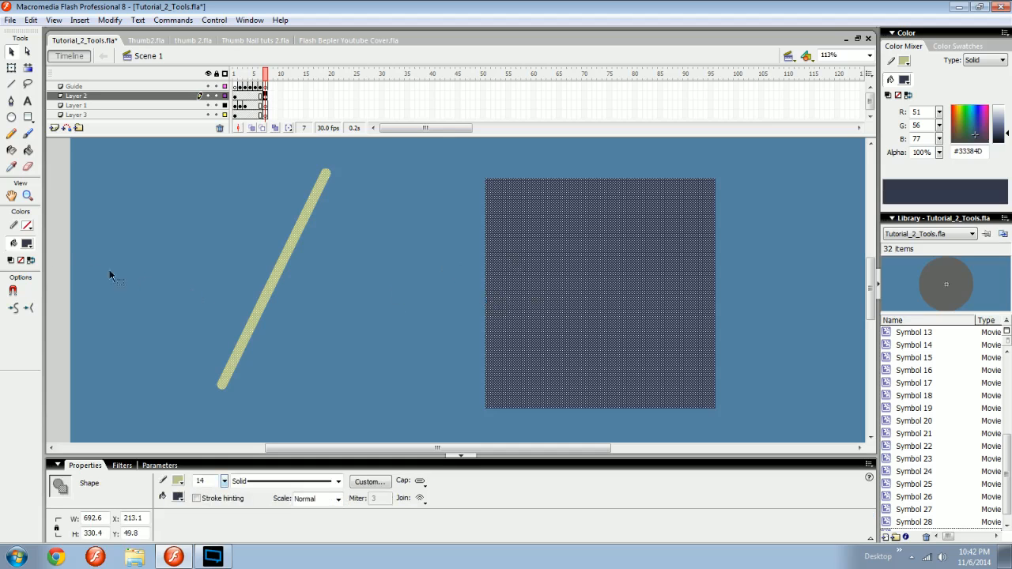
click(11, 261)
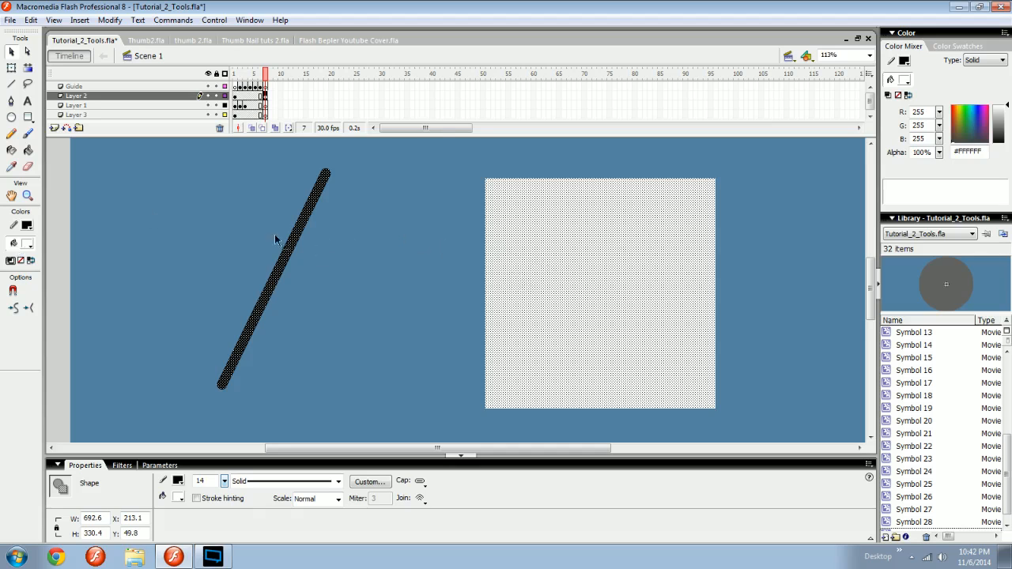
click(399, 251)
Undo the black-and-white recolouring of the line and square and clear the selection.
key(ctrl+z)
key(ctrl+z)
click(424, 278)
mouse_move(411, 282)
mouse_down()
mouse_move(388, 295)
mouse_move(403, 290)
mouse_up()
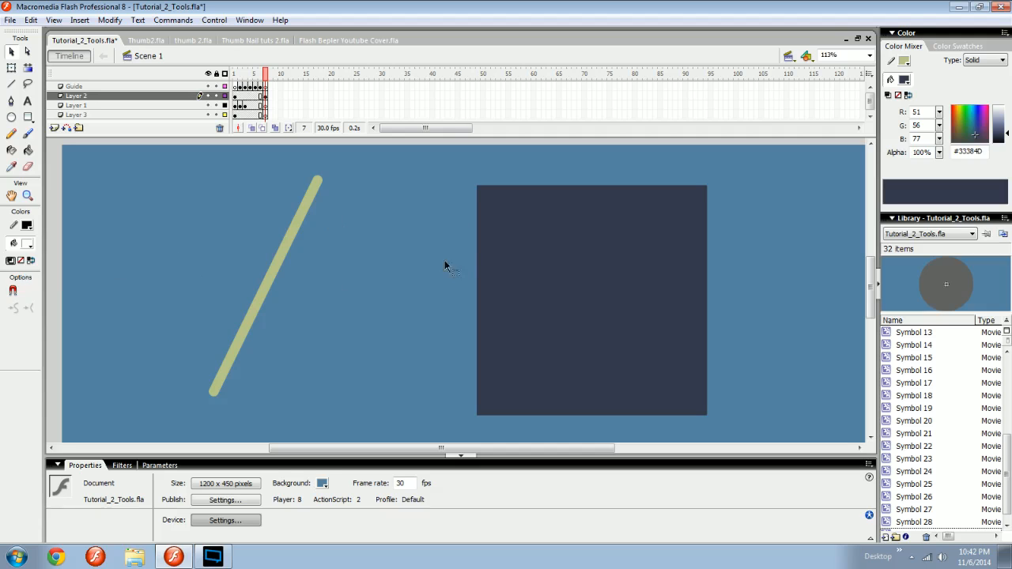
Pick other stroke and fill colours with nothing selected and reset both to the default black and white.
click(10, 260)
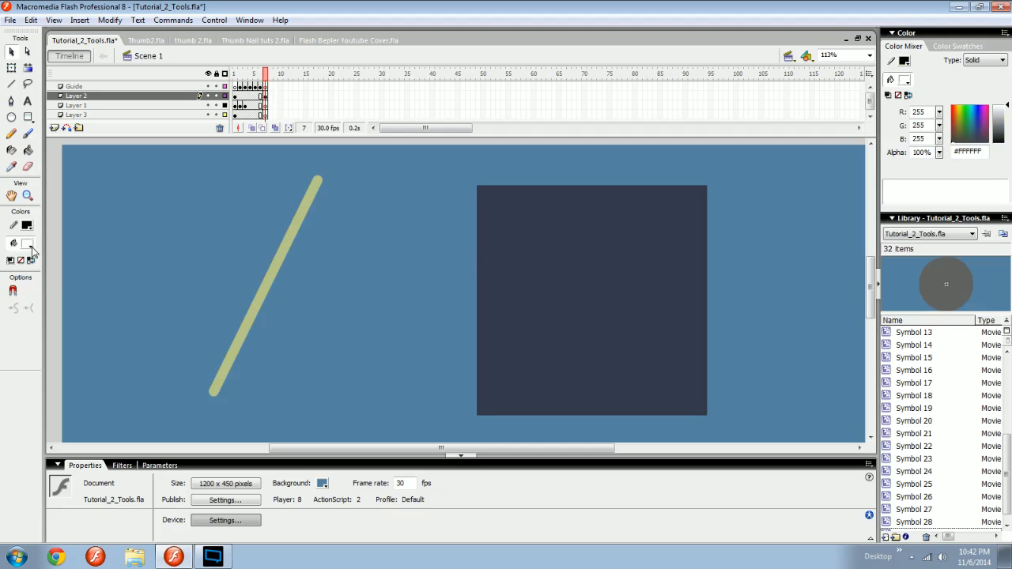
click(26, 225)
click(104, 275)
click(28, 245)
click(74, 369)
click(12, 261)
Recolour the square's fill to pink RGB 221, 92, 140 and the line's stroke to #BF4172, plus one other stroke colour.
key(ctrl+a)
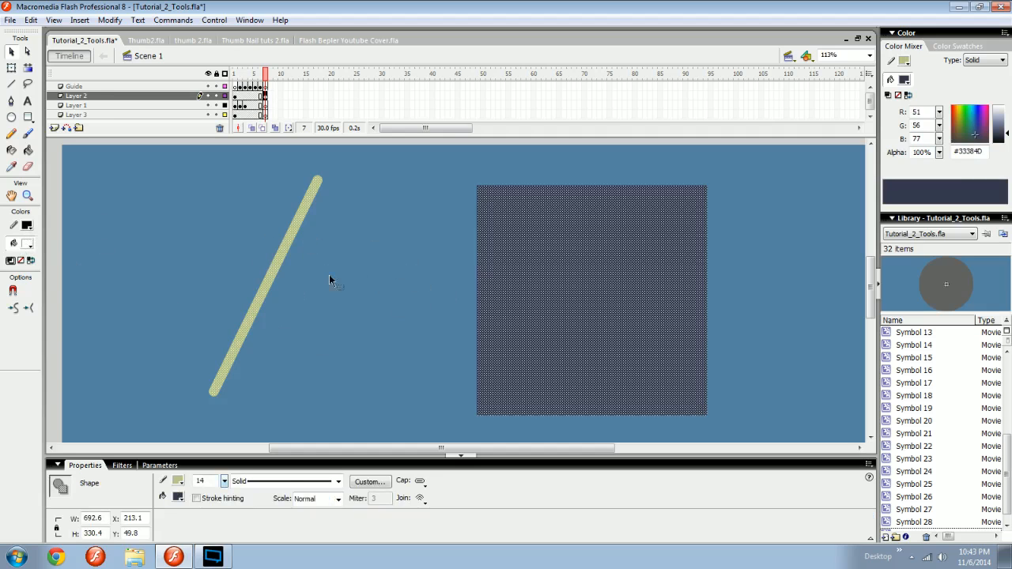
click(28, 247)
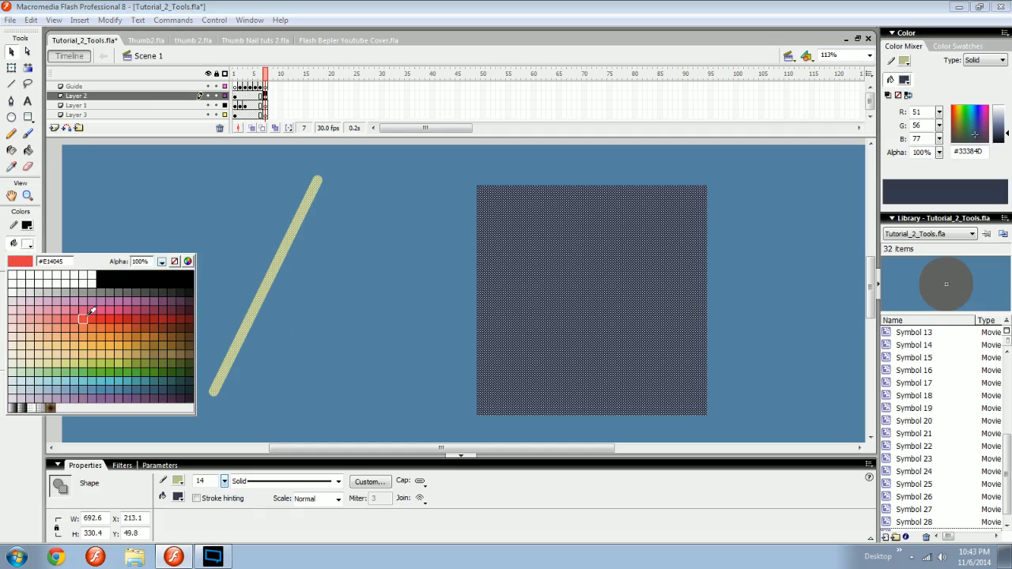
click(85, 308)
click(26, 226)
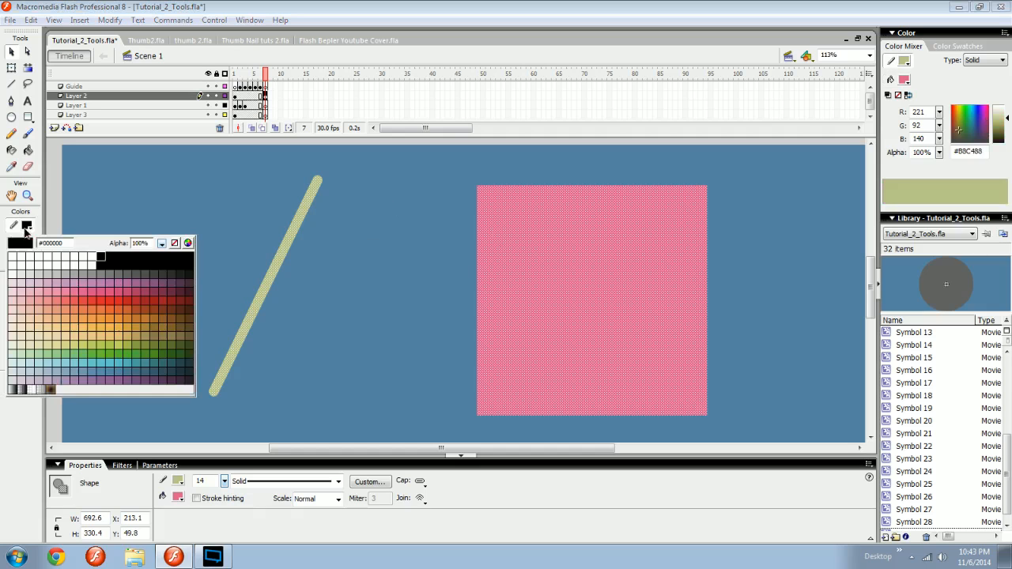
click(128, 287)
click(26, 226)
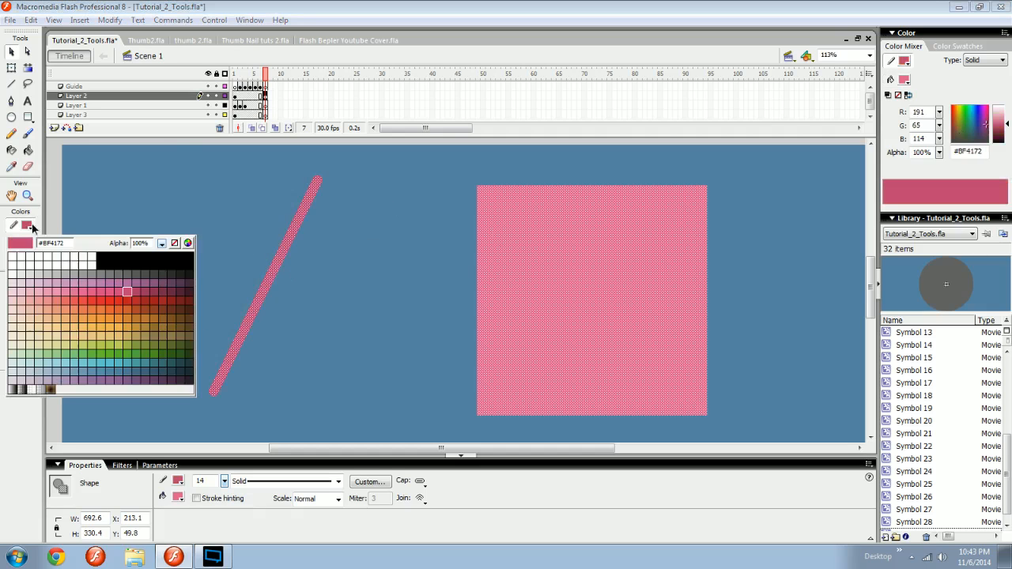
click(102, 279)
Reset the line and square to the default black stroke and white fill, and swap the two colours.
click(11, 261)
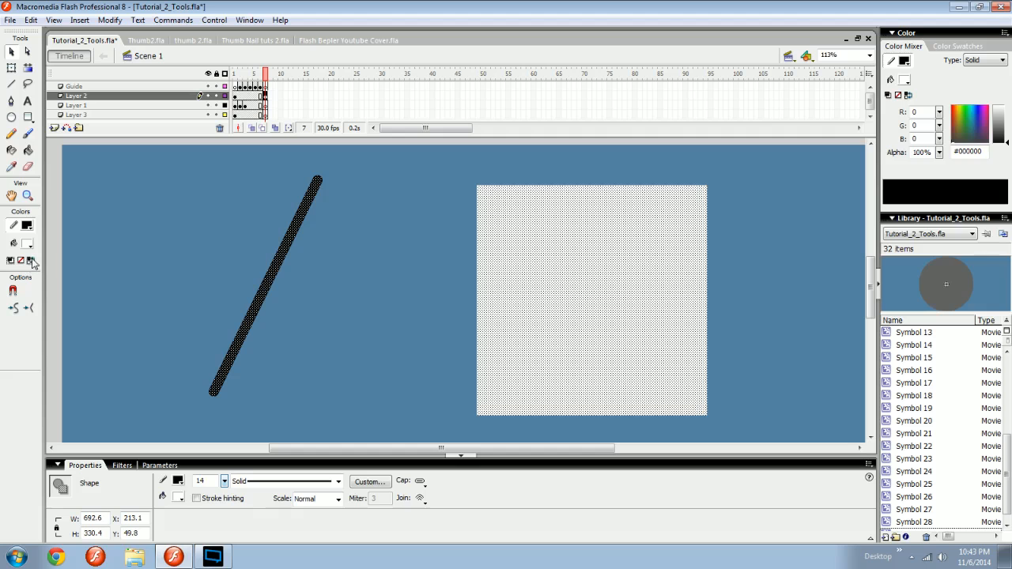
click(31, 260)
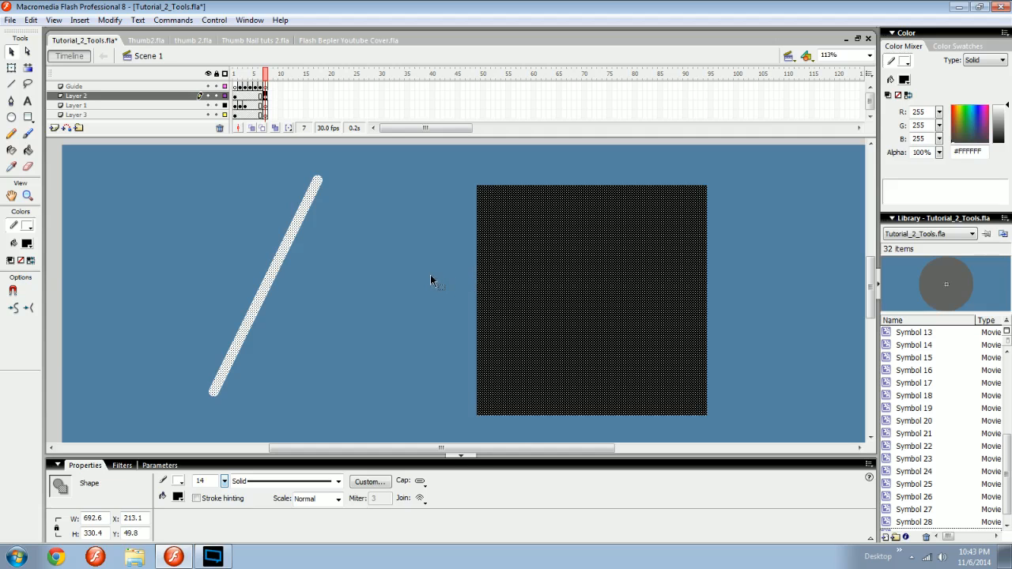
click(307, 300)
Draw a circle about 129 px wide with white stroke and black fill between the line and square, and delete it.
key(o)
drag(406, 225, 359, 299)
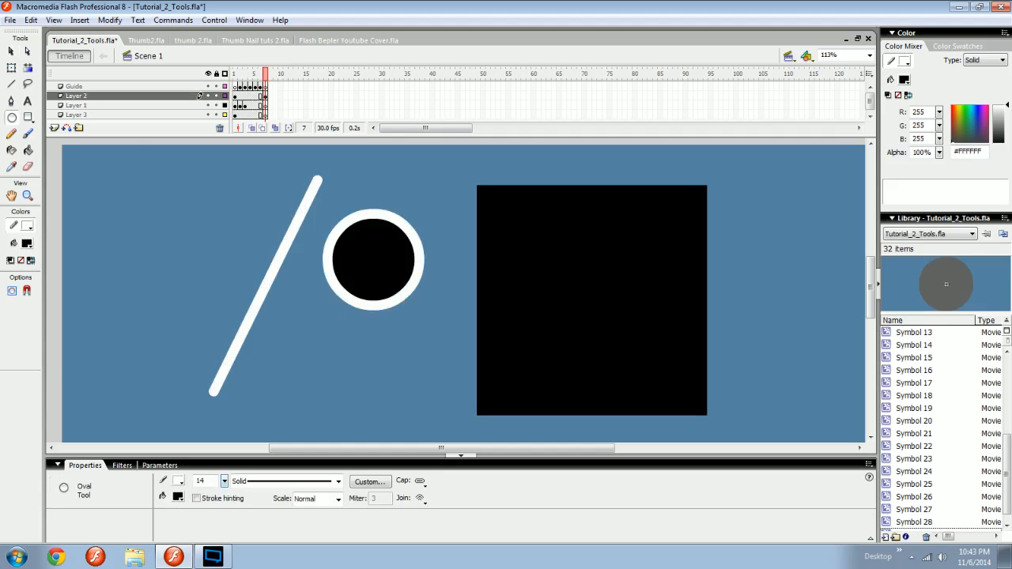
key(v)
double_click(377, 264)
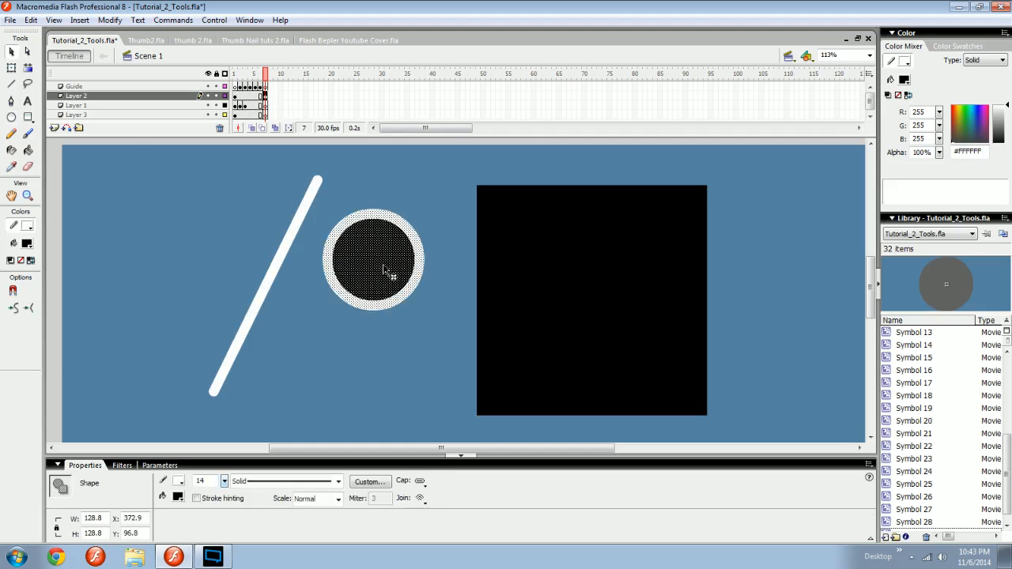
key(Delete)
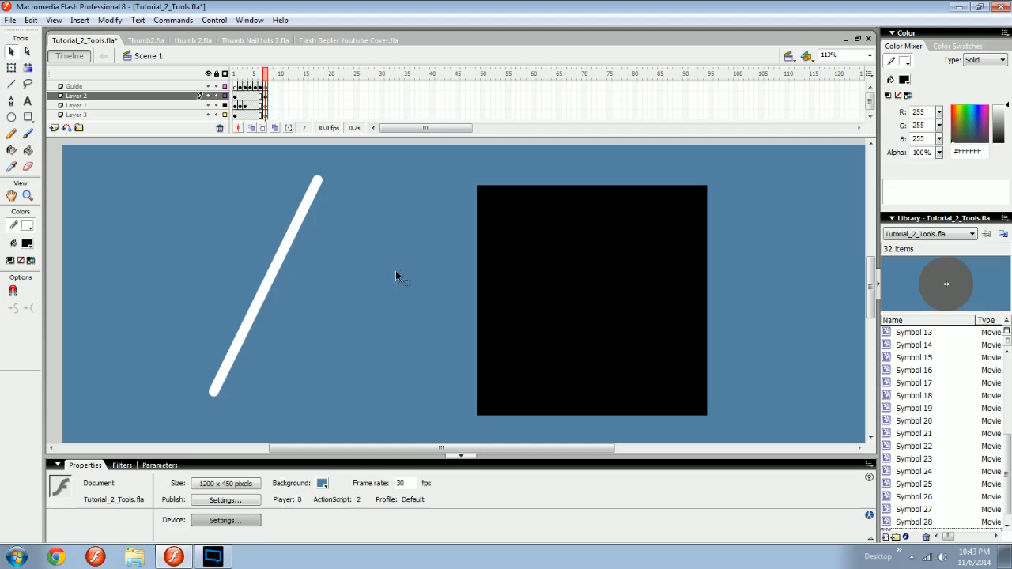
Set the stroke to no colour and draw a small black-filled rectangle beside the diagonal line.
click(28, 228)
click(175, 243)
drag(48, 252, 97, 252)
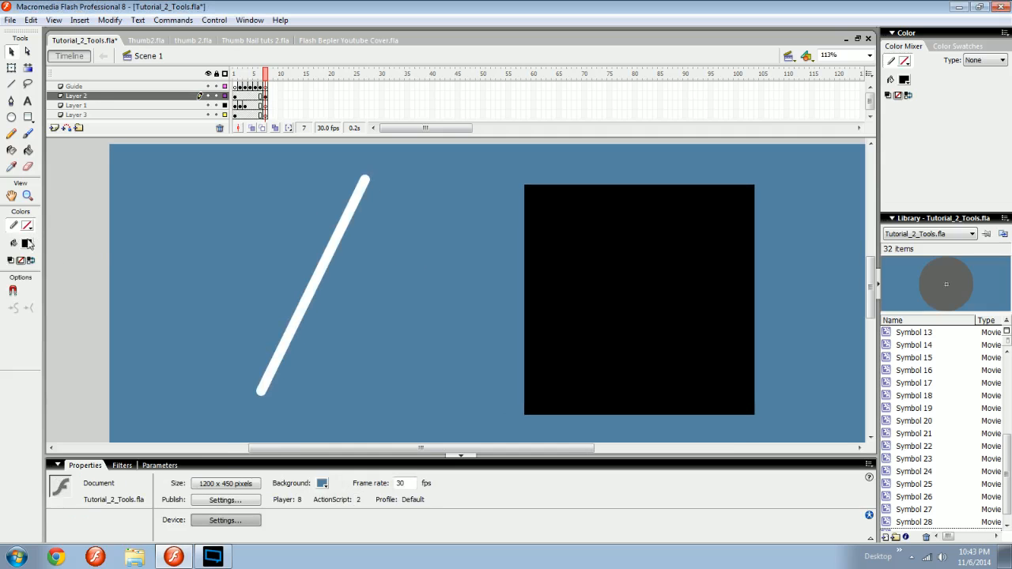
click(28, 117)
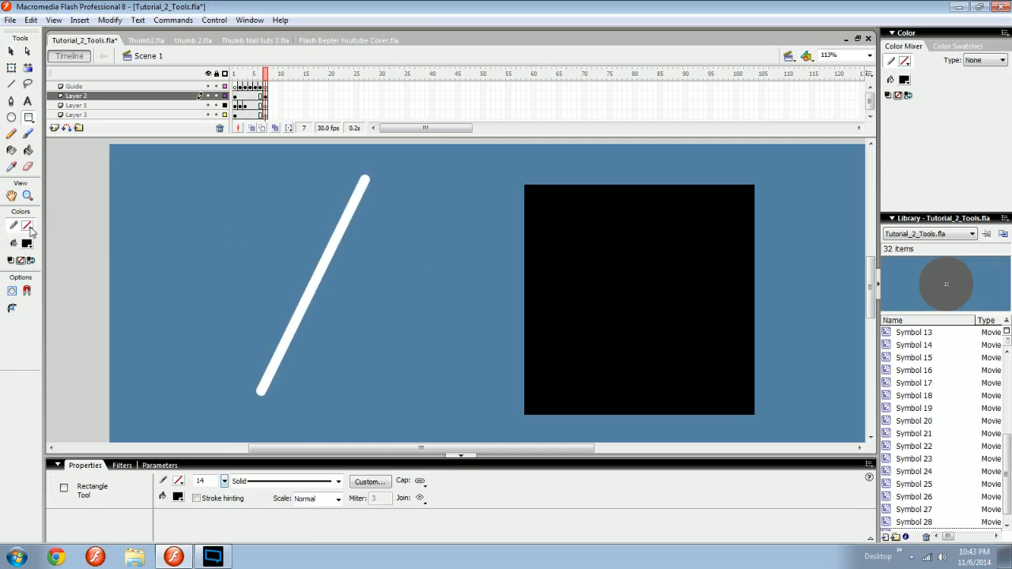
drag(185, 191, 261, 301)
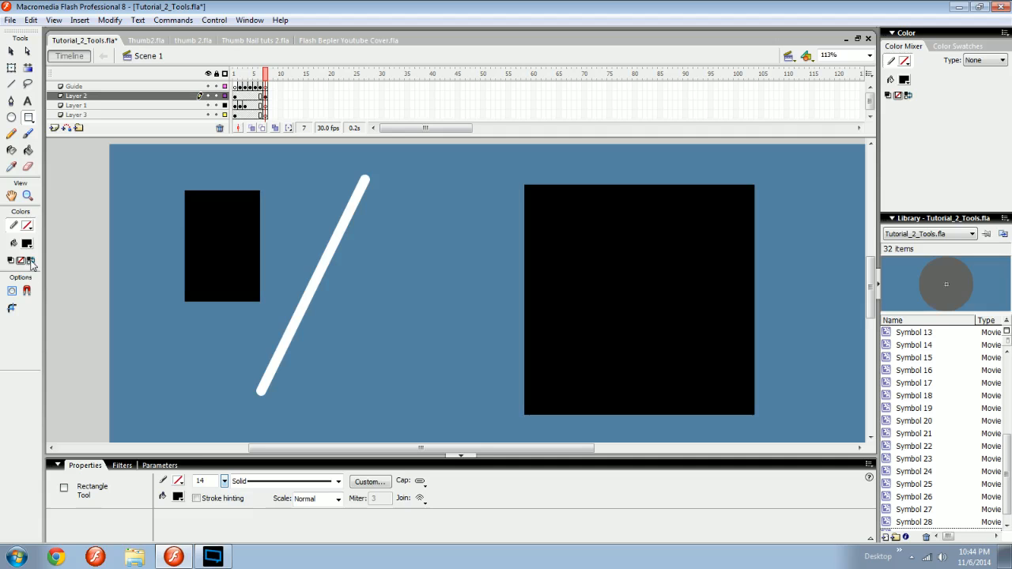
Swap the stroke and fill colours and draw an outline-only black rectangle next to the small filled one.
click(31, 261)
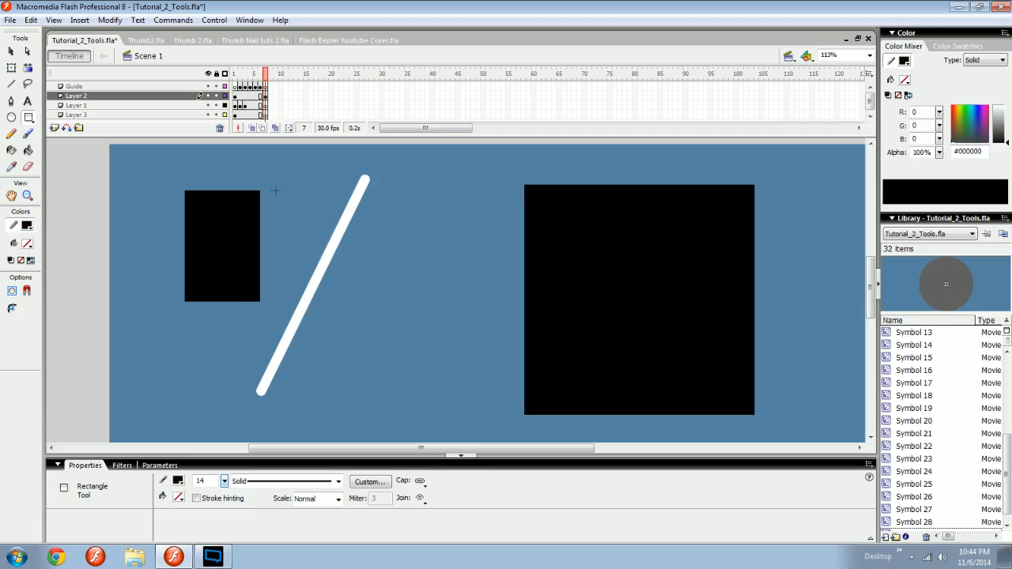
mouse_move(175, 190)
mouse_down()
mouse_move(99, 303)
mouse_move(115, 304)
mouse_up()
drag(160, 339, 298, 341)
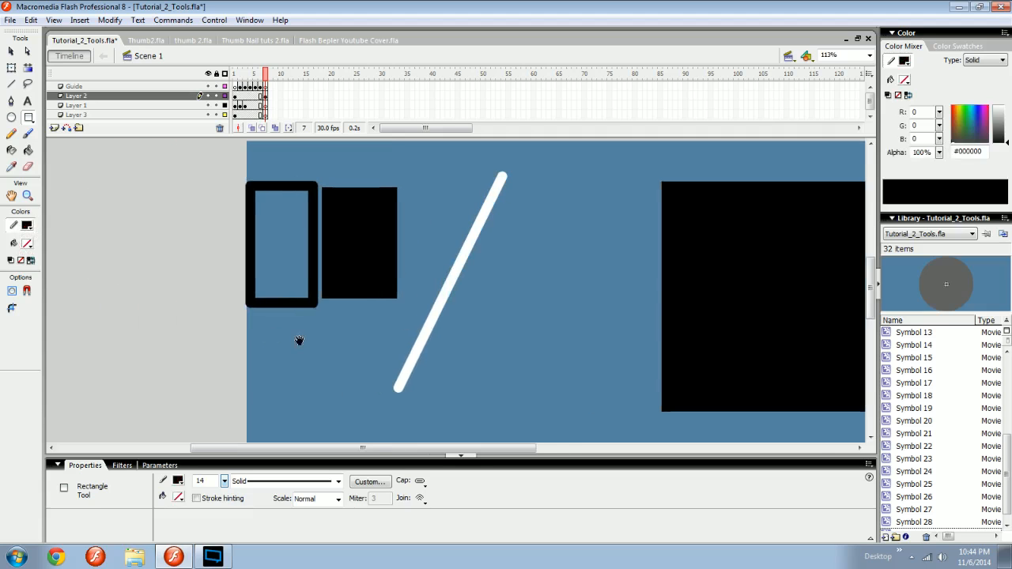
Select both small rectangles and delete them from the stage.
drag(386, 285, 277, 311)
key(v)
drag(315, 163, 121, 340)
key(Delete)
drag(317, 307, 318, 270)
drag(304, 227, 231, 237)
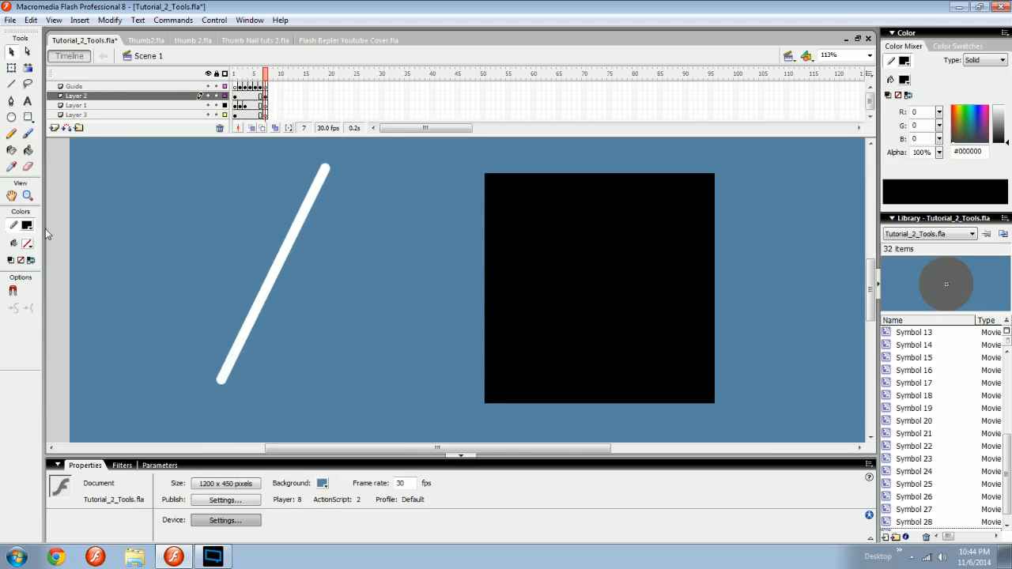
Choose black as the stroke colour with nothing selected on the stage.
drag(75, 219, 27, 227)
click(26, 227)
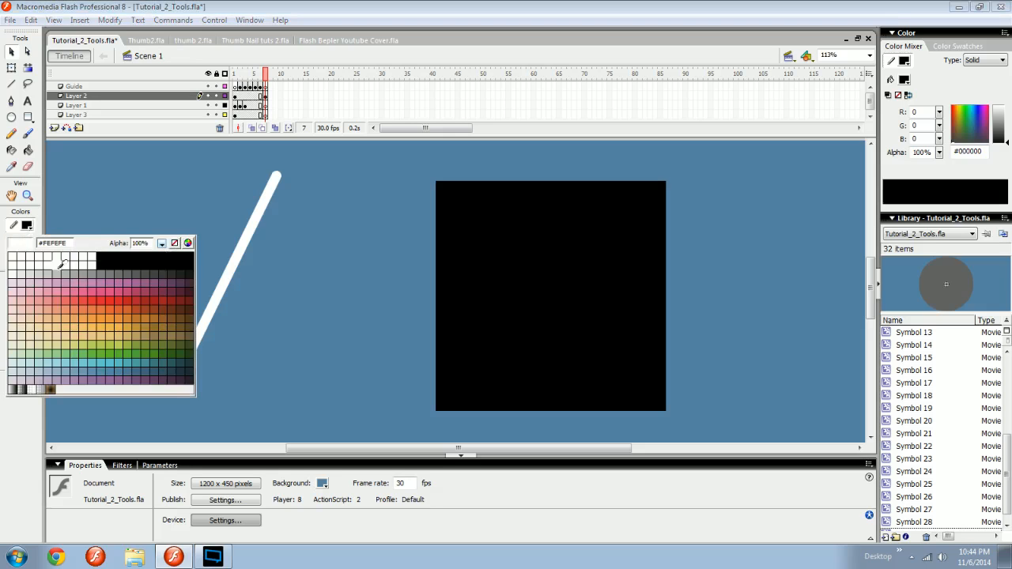
click(113, 263)
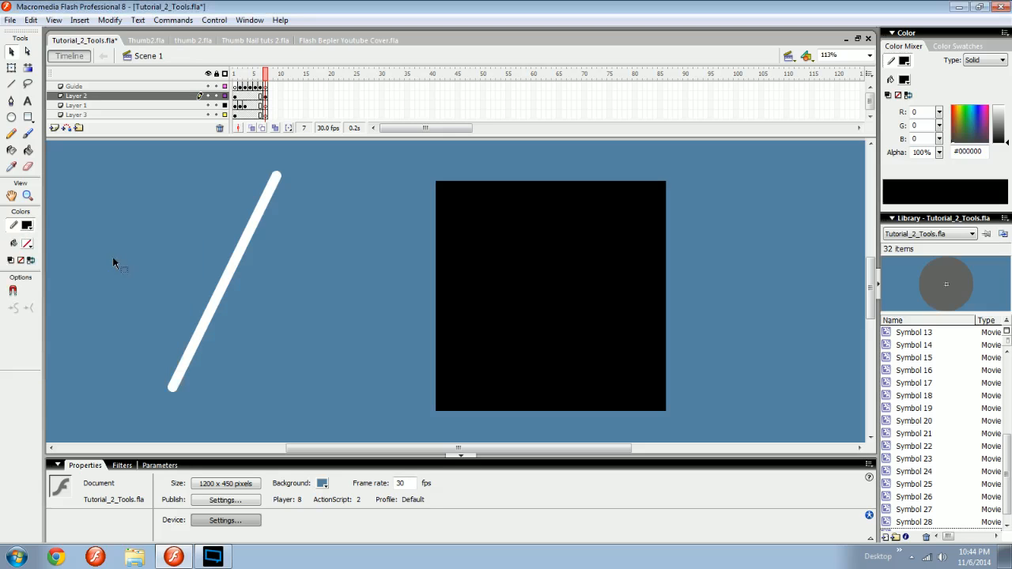
Shift the large black square slightly to about X 574, Y 57 and recolour its fill #D82227.
click(481, 270)
click(311, 296)
drag(506, 280, 500, 280)
click(26, 244)
click(116, 327)
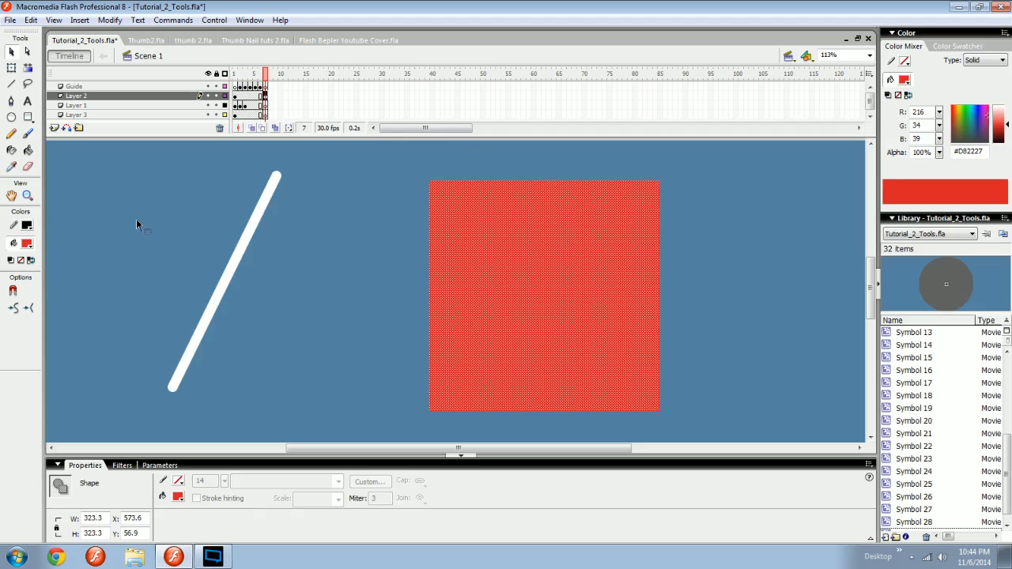
Pick a purple stroke colour while the red square is selected.
click(13, 226)
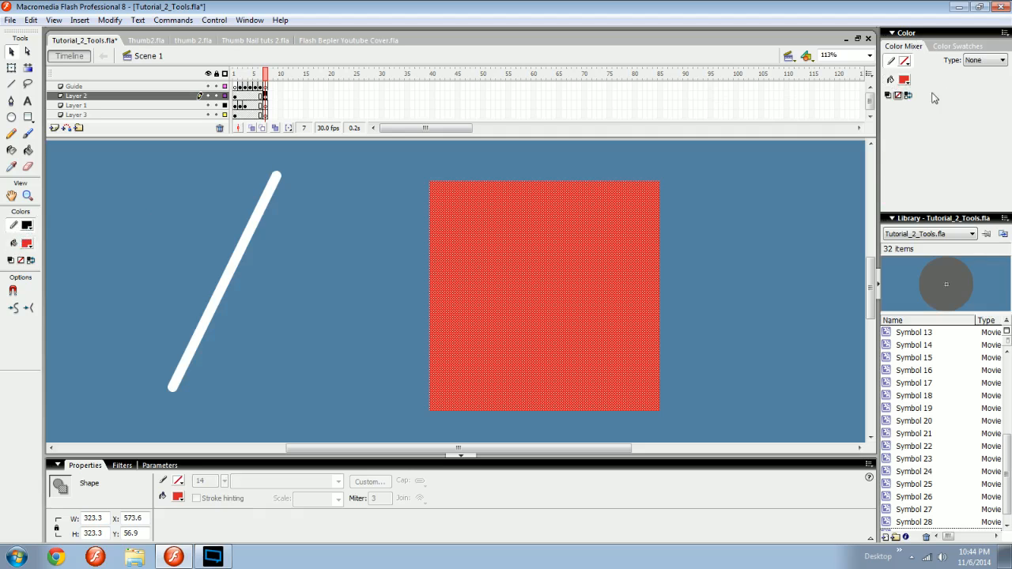
click(906, 62)
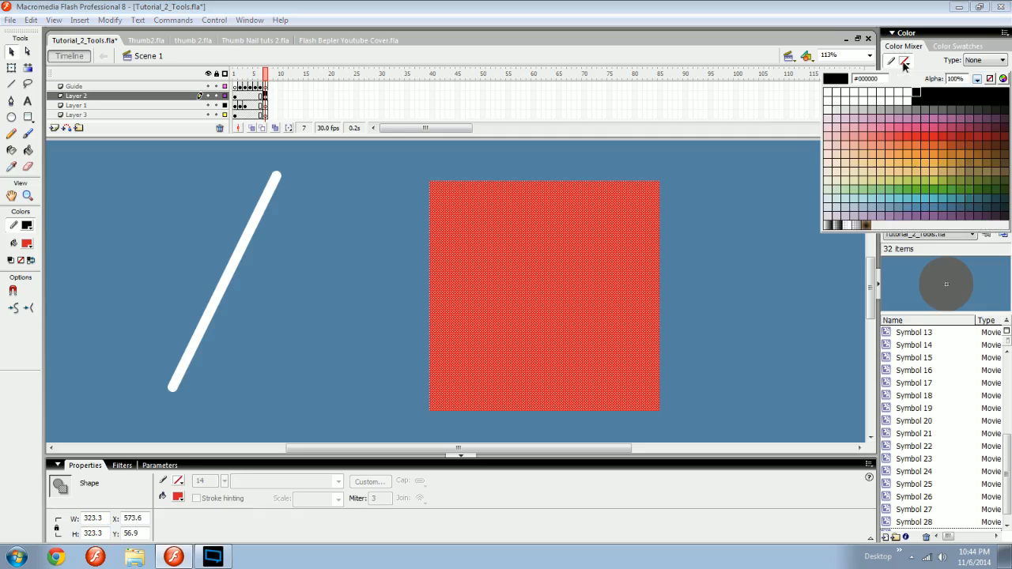
click(943, 118)
click(905, 61)
click(949, 120)
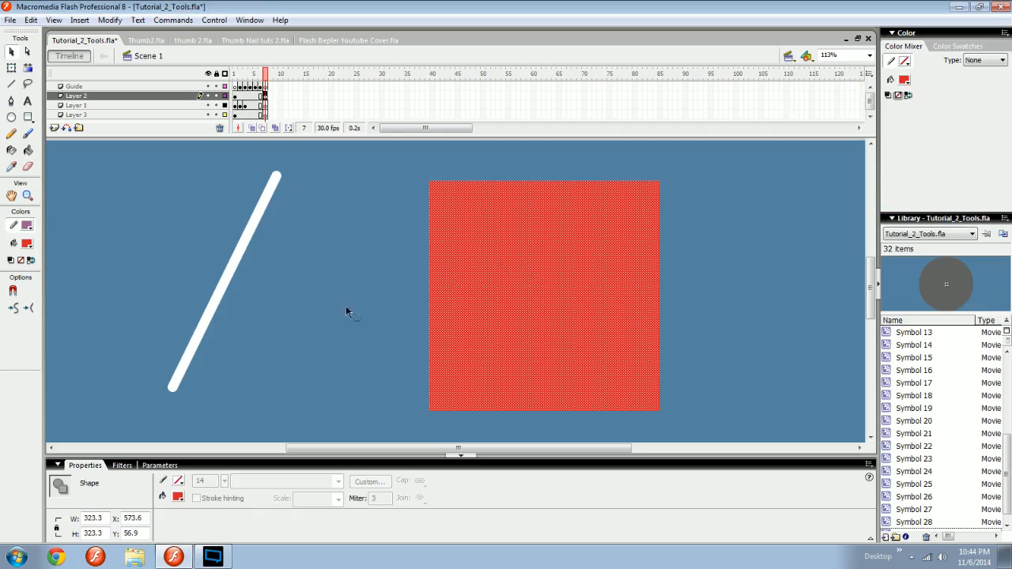
Remove the red square's fill with the no-colour option and undo the removal.
click(12, 242)
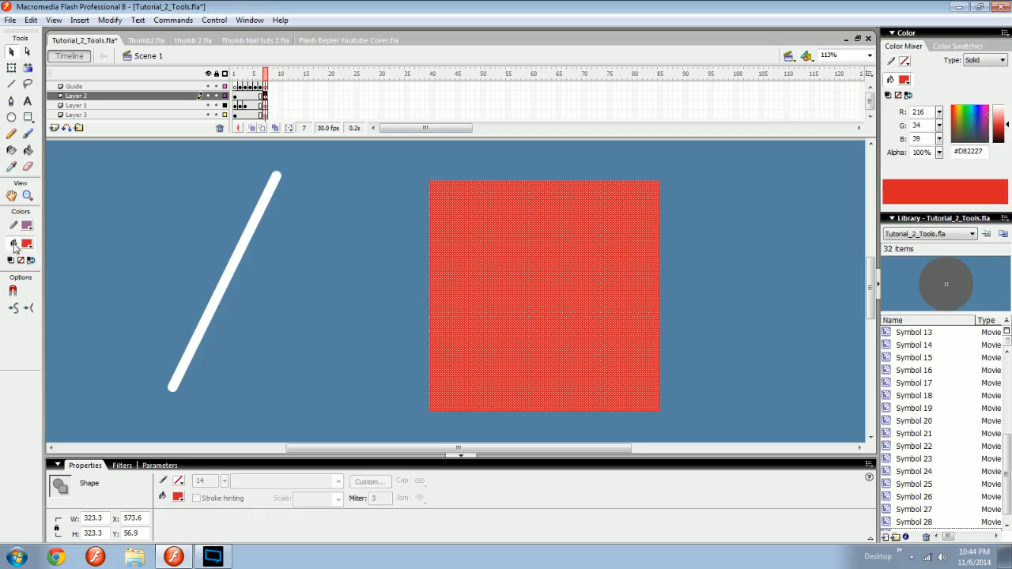
click(20, 261)
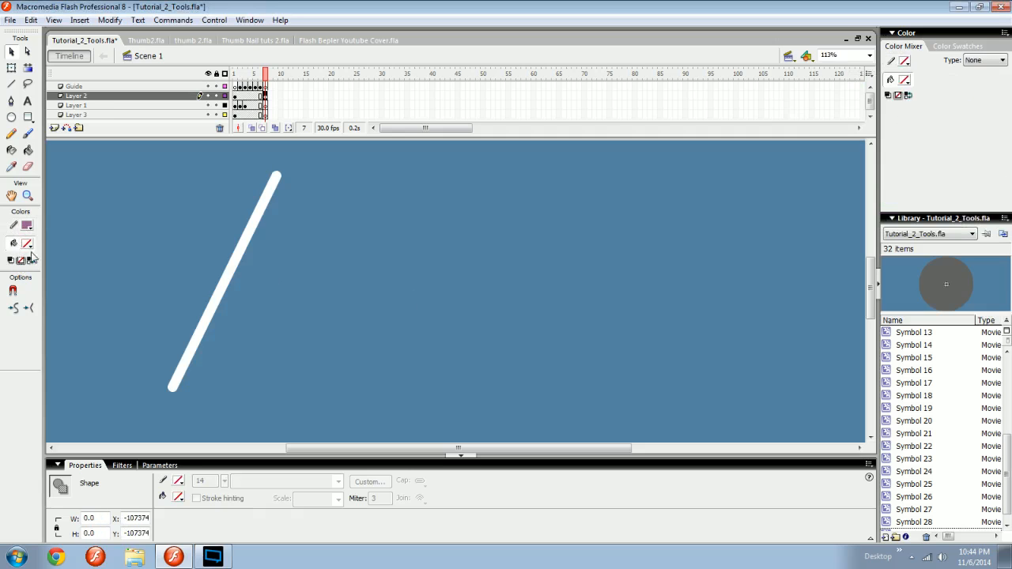
click(103, 218)
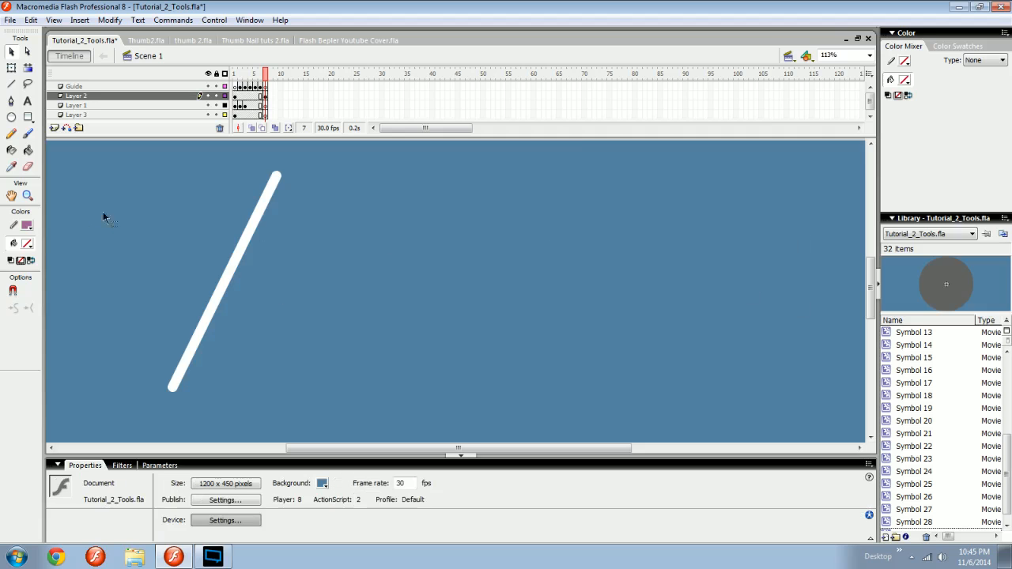
key(ctrl+z)
key(ctrl+z)
Set the square's fill to no colour and delete the white diagonal line, leaving the stage empty.
click(27, 243)
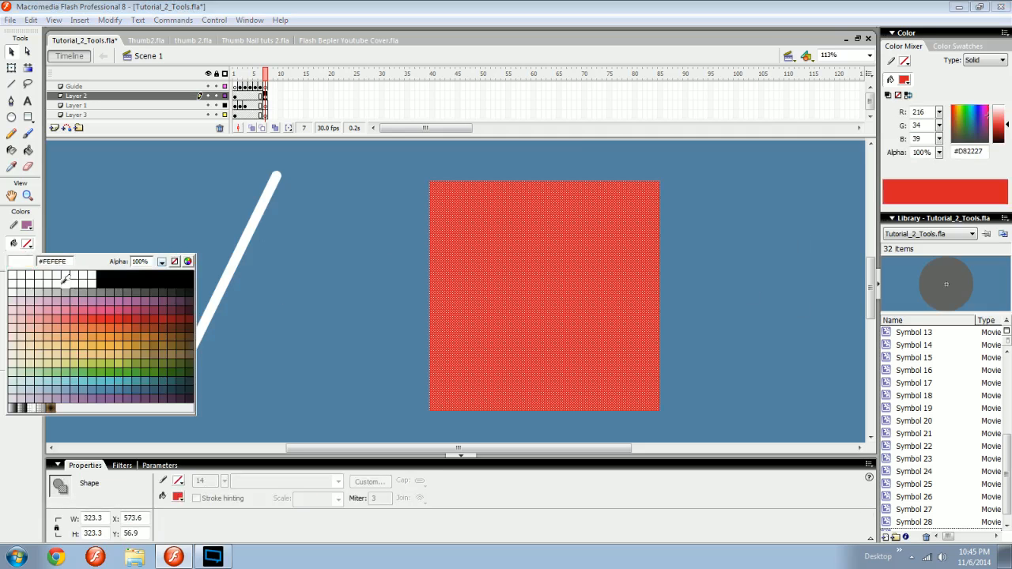
click(175, 262)
key(ctrl+minus)
click(361, 240)
key(Delete)
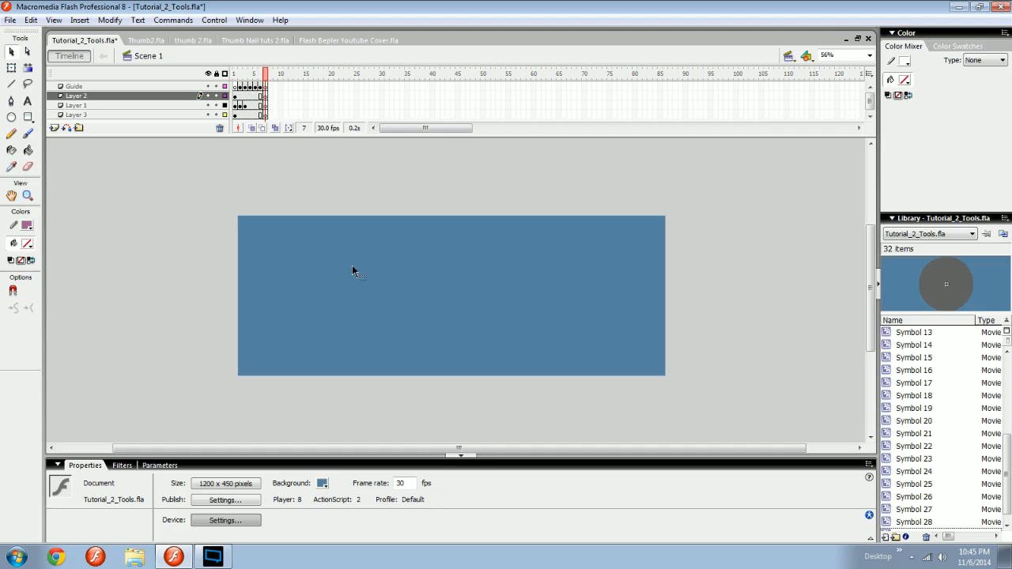
key(ctrl+equal)
drag(440, 285, 419, 286)
key(ctrl+minus)
key(r)
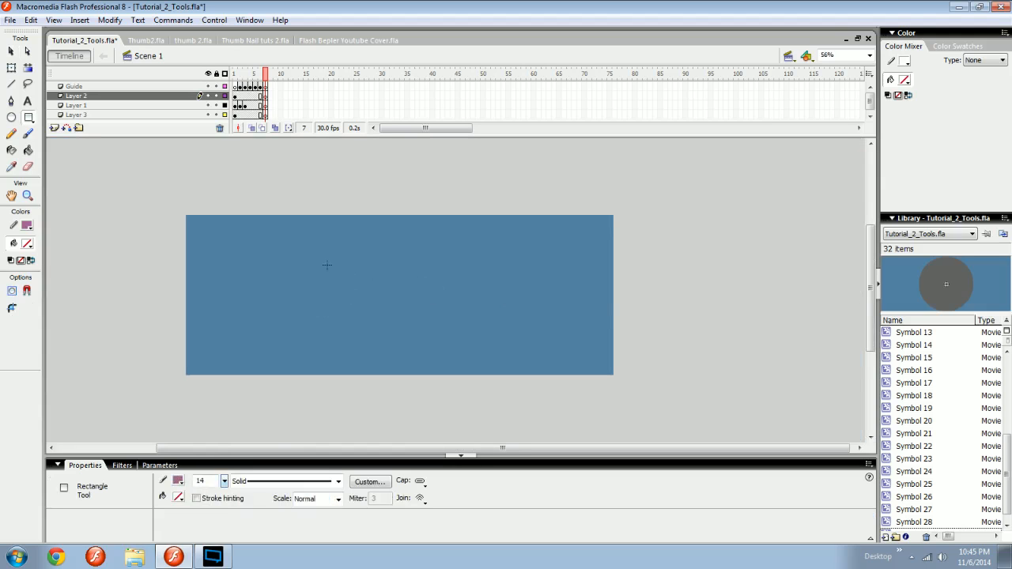
key(ctrl+equal)
drag(346, 295, 391, 290)
key(v)
key(ctrl+minus)
Enlarge the empty stage and collapse the document properties so the whole stage fits the workspace.
key(z)
drag(209, 352, 634, 194)
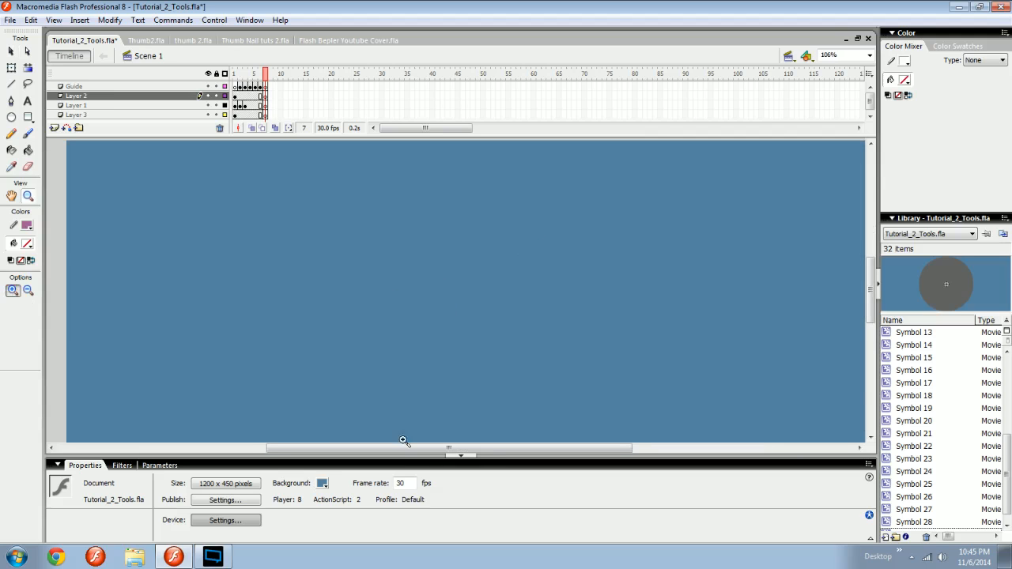
click(404, 465)
drag(408, 410, 399, 441)
Draw a large rectangle with a light green fill and no stroke in the middle of the stage.
key(r)
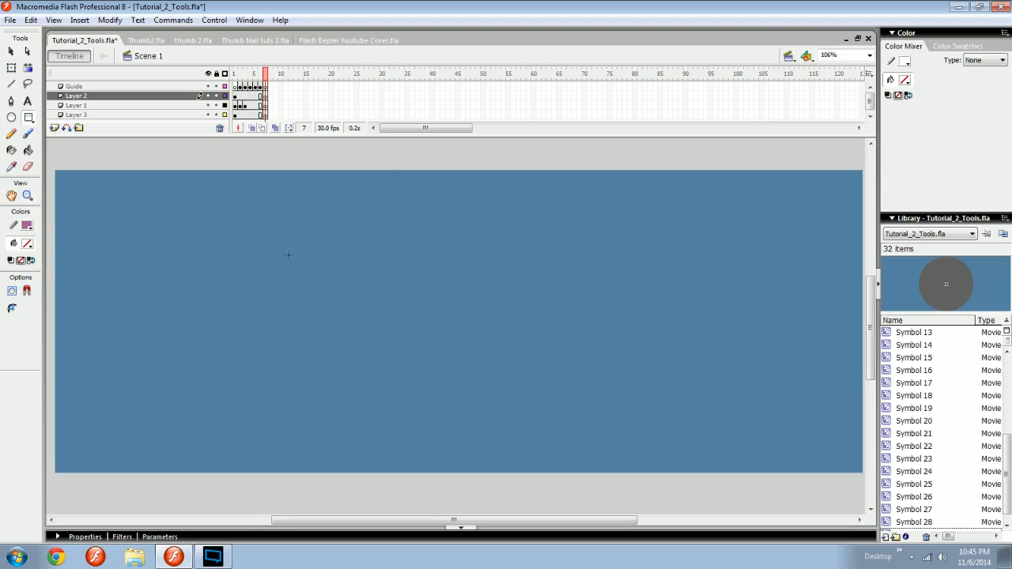
click(26, 245)
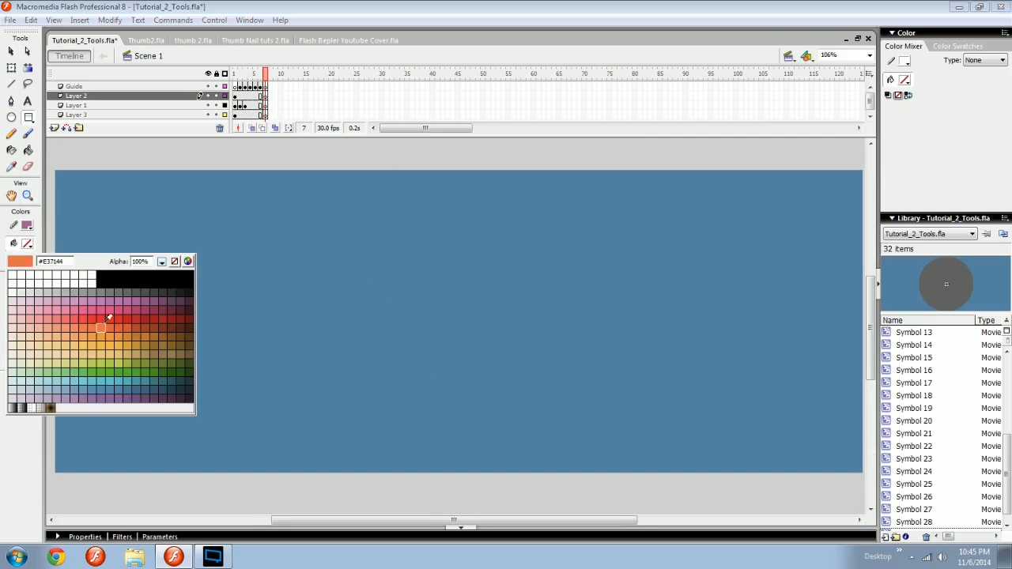
click(59, 365)
click(26, 225)
click(174, 244)
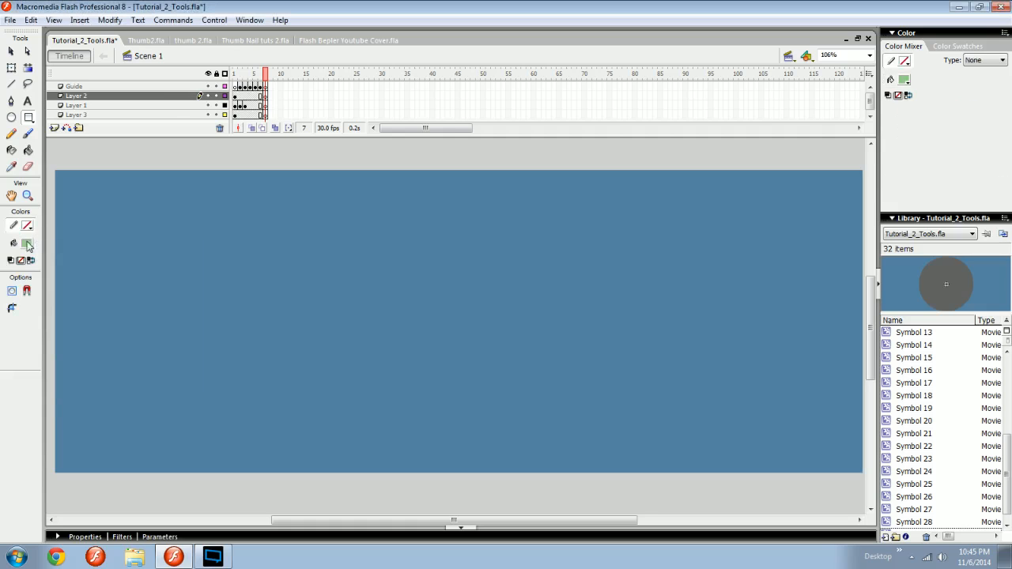
click(12, 245)
click(14, 228)
drag(558, 422, 558, 421)
Skew the green rectangle with Free Transform so its upper edge leans to the left, and deselect it.
key(v)
click(481, 293)
click(12, 68)
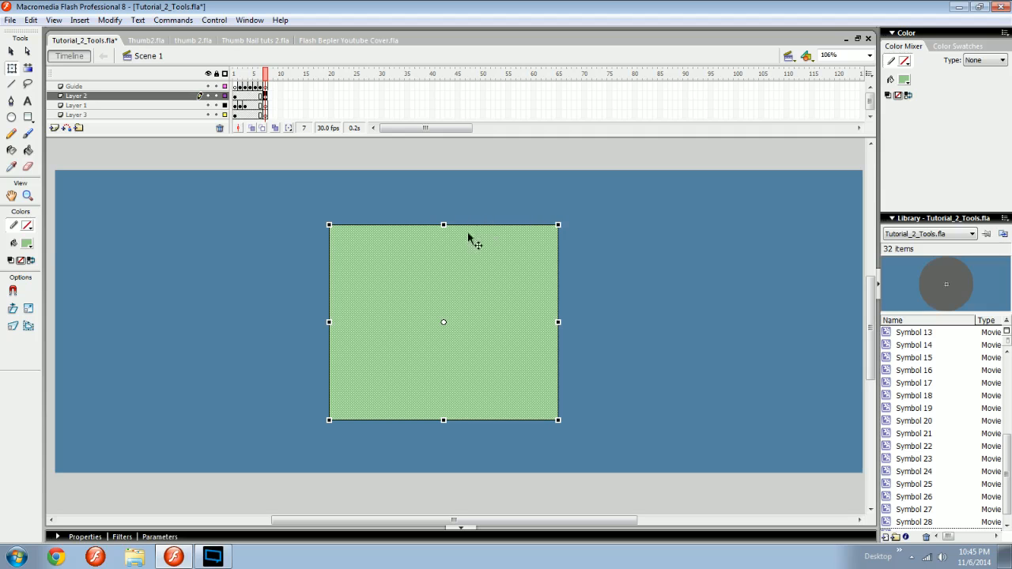
mouse_move(473, 225)
mouse_down()
mouse_move(419, 229)
mouse_move(548, 225)
mouse_move(386, 232)
mouse_move(461, 228)
mouse_up()
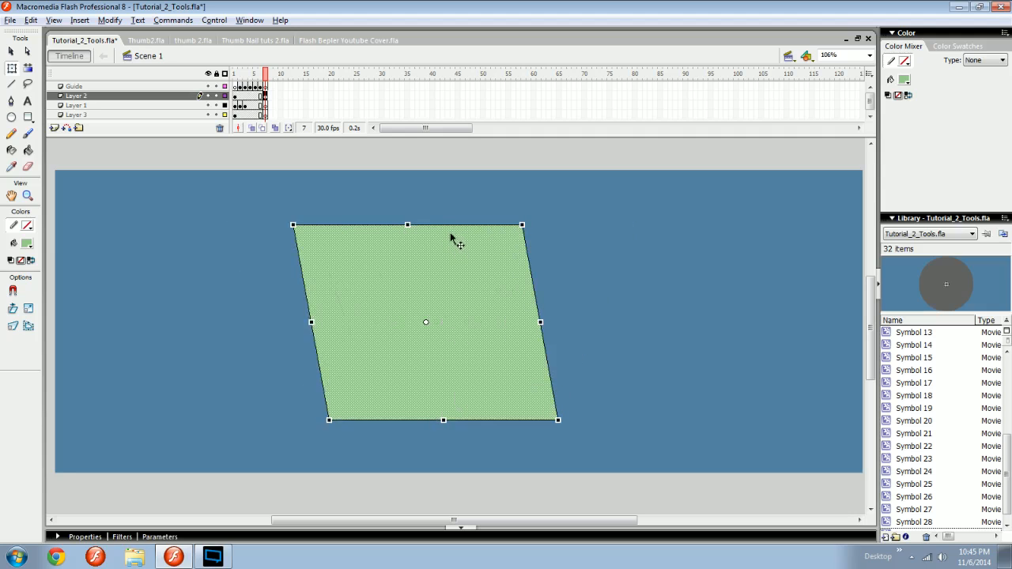
mouse_move(450, 225)
mouse_down()
mouse_move(490, 227)
mouse_move(458, 226)
mouse_up()
click(551, 247)
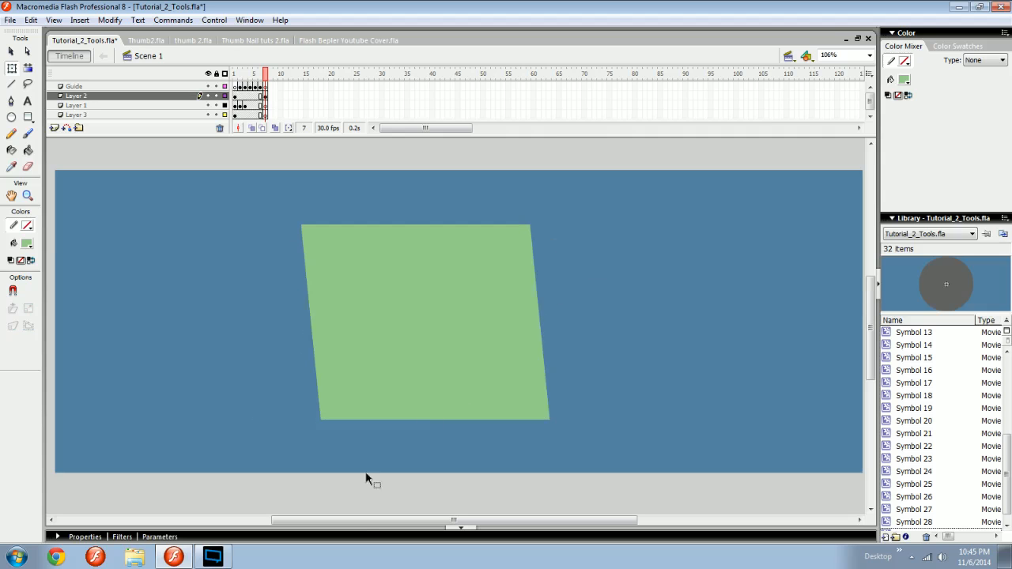
Expand the document properties and set the stage background colour to white.
click(339, 537)
click(321, 483)
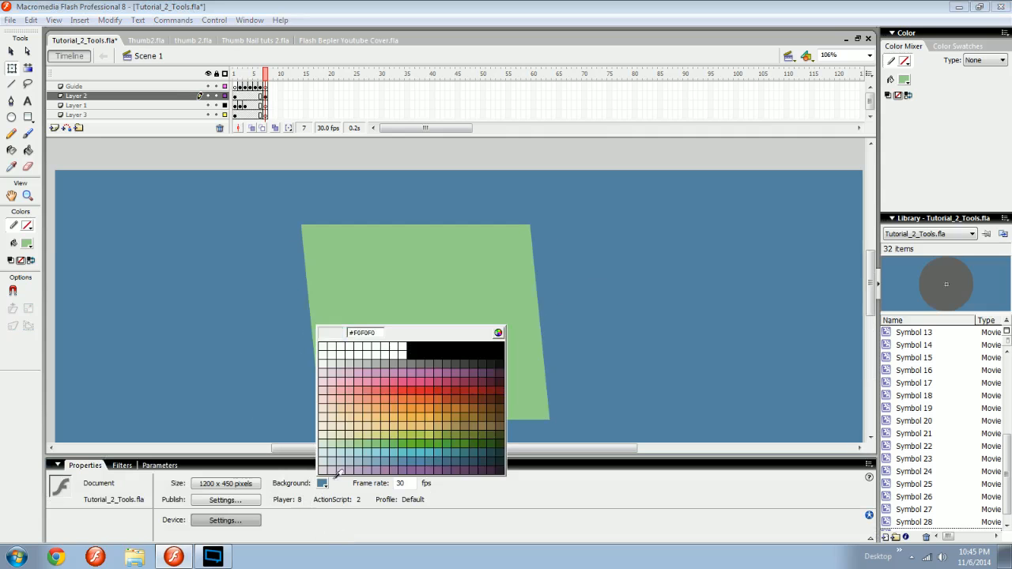
click(349, 346)
Skew the green shape with Free Transform so its upper edge leans to the right, and deselect it.
click(446, 262)
drag(463, 225, 518, 225)
click(466, 218)
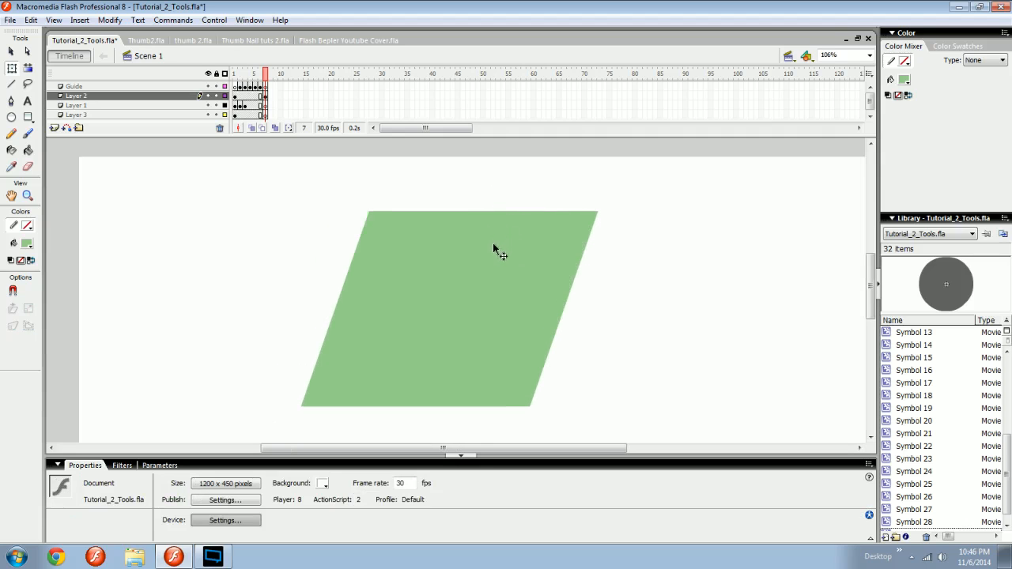
click(531, 219)
mouse_move(520, 210)
mouse_down()
mouse_move(405, 216)
mouse_move(504, 211)
mouse_move(475, 210)
mouse_move(498, 235)
mouse_move(525, 229)
mouse_up()
click(496, 213)
click(503, 256)
Delete the slanted left and right ends of the green shape to leave an upright rectangle about 273 by 290 px.
drag(629, 190, 543, 453)
key(Delete)
drag(278, 208, 372, 419)
key(Delete)
click(489, 289)
mouse_move(472, 306)
mouse_down()
mouse_move(510, 296)
mouse_move(456, 307)
mouse_move(486, 308)
mouse_up()
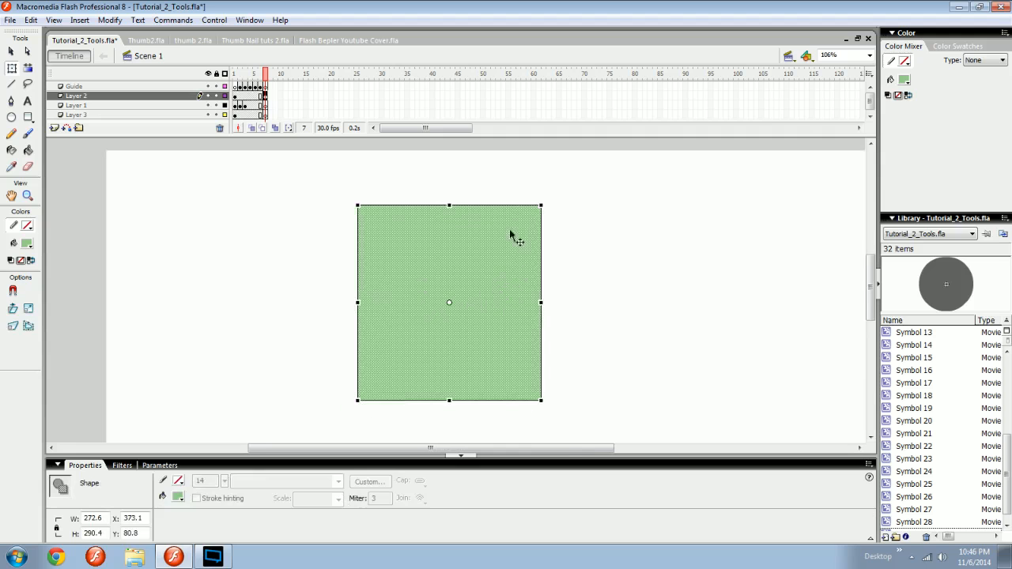
Erase broad diagonal strokes across the middle of the green rectangle with the Eraser tool.
key(e)
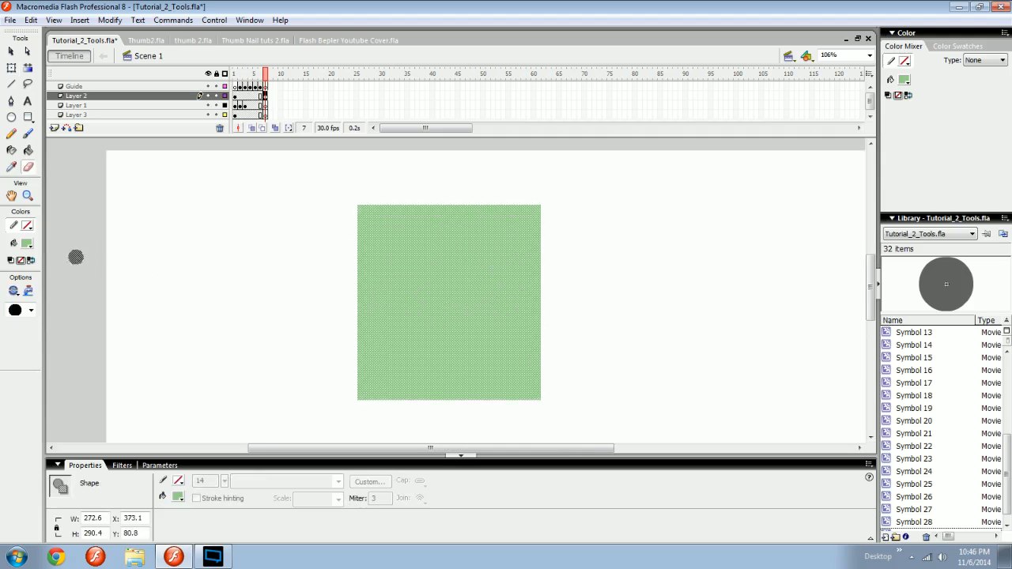
mouse_move(291, 272)
mouse_down()
mouse_move(489, 223)
mouse_move(497, 241)
mouse_move(583, 228)
mouse_move(457, 308)
mouse_up()
key(z)
click(461, 281)
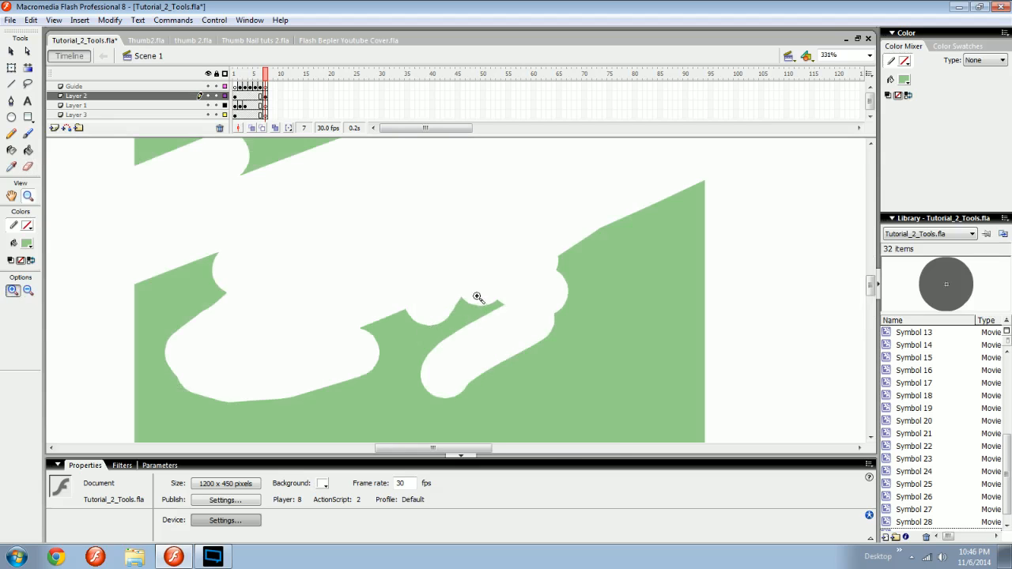
Select the green sliver between the erased strokes to examine the Selection tool's Smooth and Straighten options, and deselect it.
key(v)
mouse_move(326, 286)
mouse_down()
mouse_move(441, 341)
mouse_move(512, 348)
mouse_up()
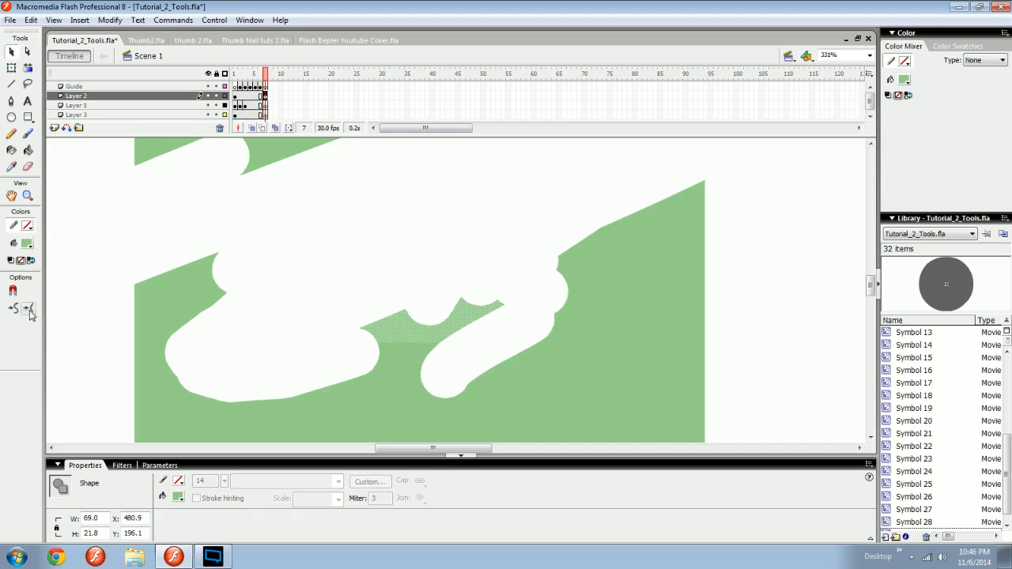
drag(412, 257, 486, 287)
click(488, 290)
Brush a green wavy line and several short green strokes beside it in the empty area right of the rectangle.
mouse_move(665, 269)
mouse_down()
mouse_move(466, 309)
mouse_move(481, 287)
mouse_move(372, 287)
mouse_move(357, 269)
mouse_move(293, 270)
mouse_move(264, 233)
mouse_up()
key(b)
drag(318, 264, 522, 370)
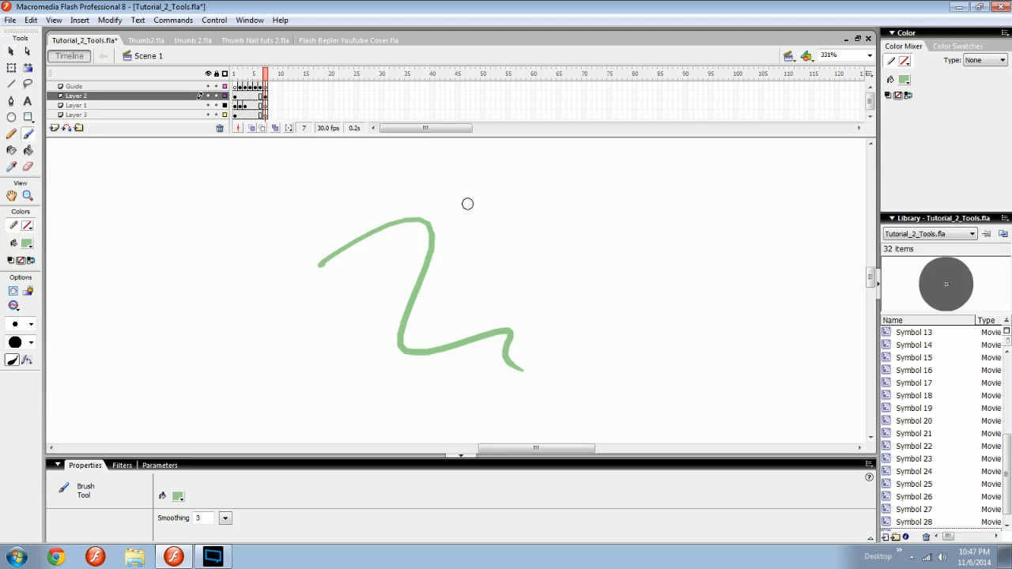
drag(633, 170, 439, 255)
mouse_move(550, 169)
mouse_down()
mouse_move(610, 213)
mouse_move(537, 173)
mouse_move(538, 244)
mouse_move(700, 244)
mouse_move(565, 253)
mouse_move(570, 261)
mouse_up()
drag(423, 232, 523, 292)
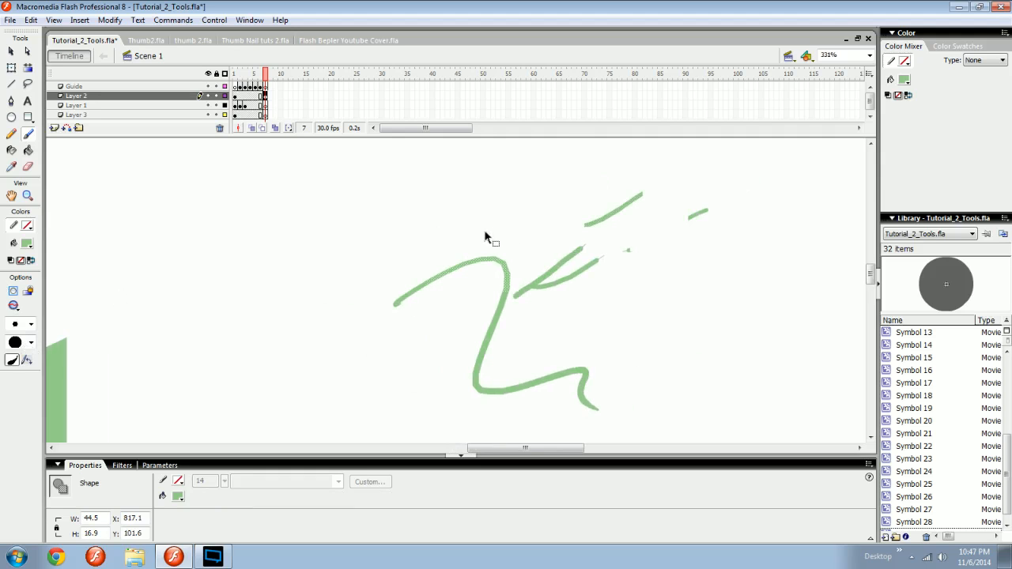
Select the upper part of the green wavy line, smooth it twice, straighten it three times, and deselect it.
key(v)
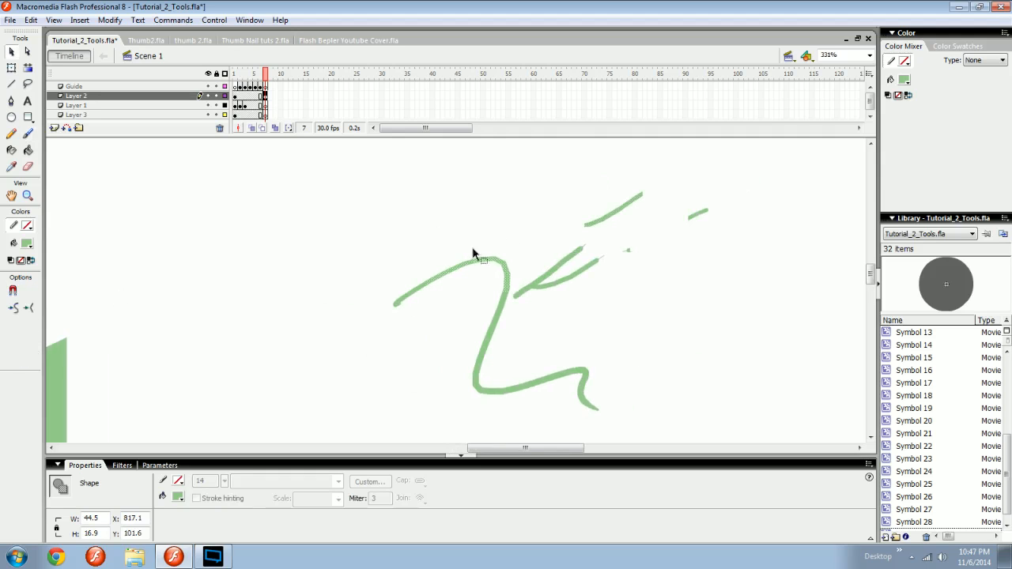
drag(379, 266, 441, 248)
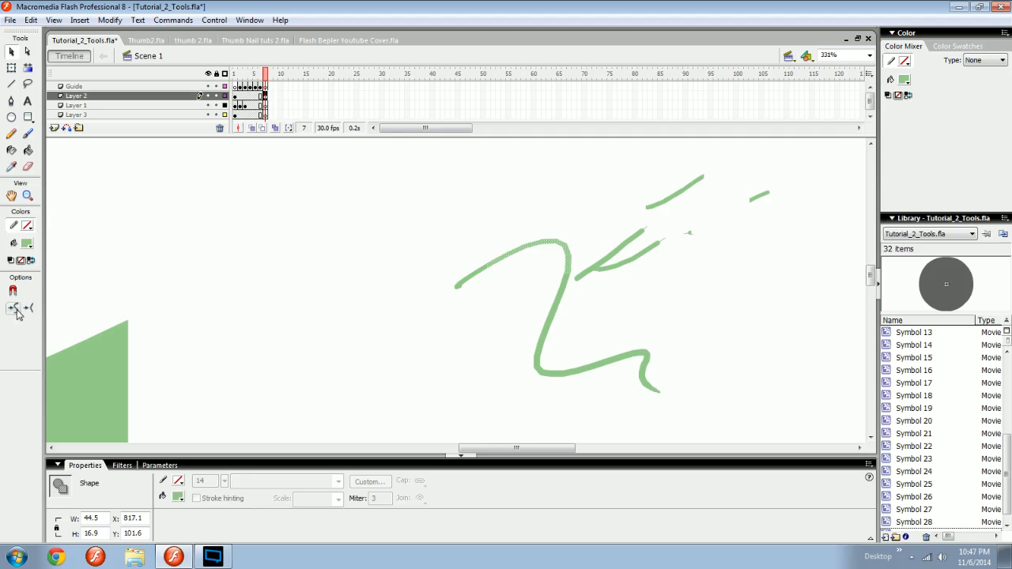
click(16, 312)
click(13, 309)
click(30, 309)
click(30, 309)
click(30, 309)
click(433, 267)
Set the Brush tool's fill colour to red #E14045.
key(ctrl+minus)
drag(479, 255, 458, 239)
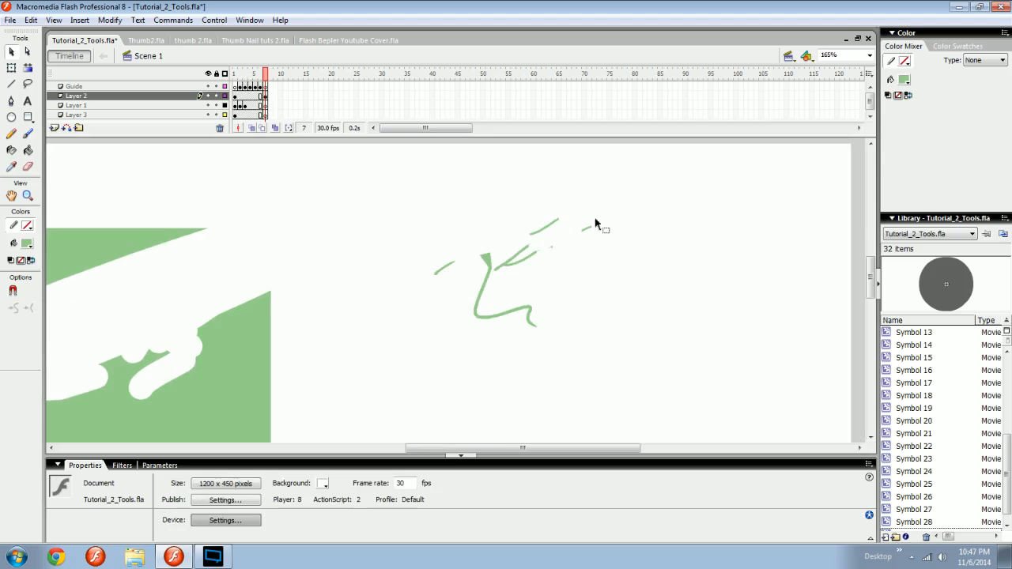
drag(475, 323, 501, 210)
key(b)
drag(444, 291, 414, 274)
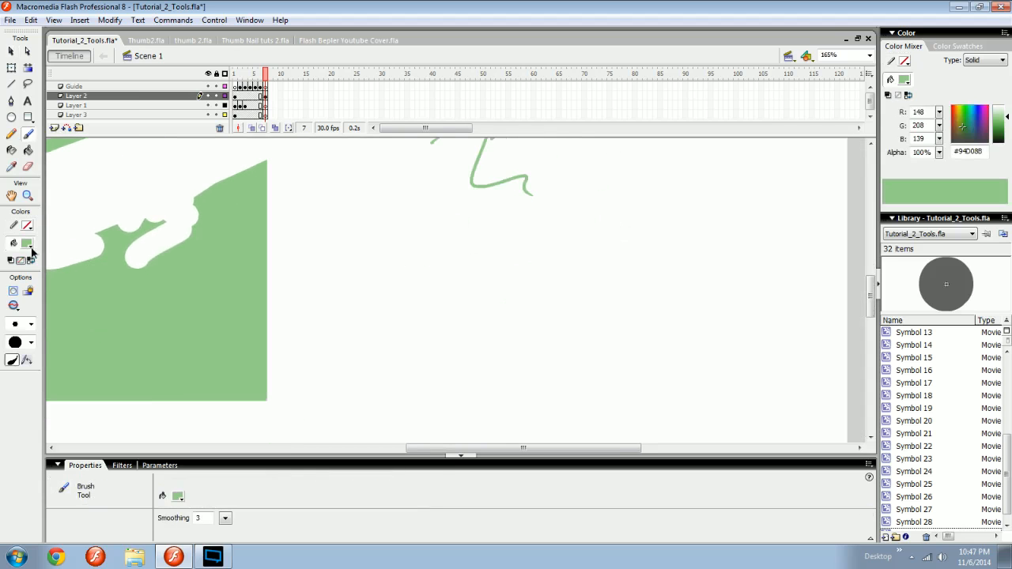
click(27, 245)
click(84, 319)
Brush a rough red circle about 141 by 147 px below the green strokes and fill its inside with red.
drag(426, 318, 354, 295)
mouse_move(456, 228)
mouse_down()
mouse_move(494, 292)
mouse_move(460, 236)
mouse_up()
key(ctrl+z)
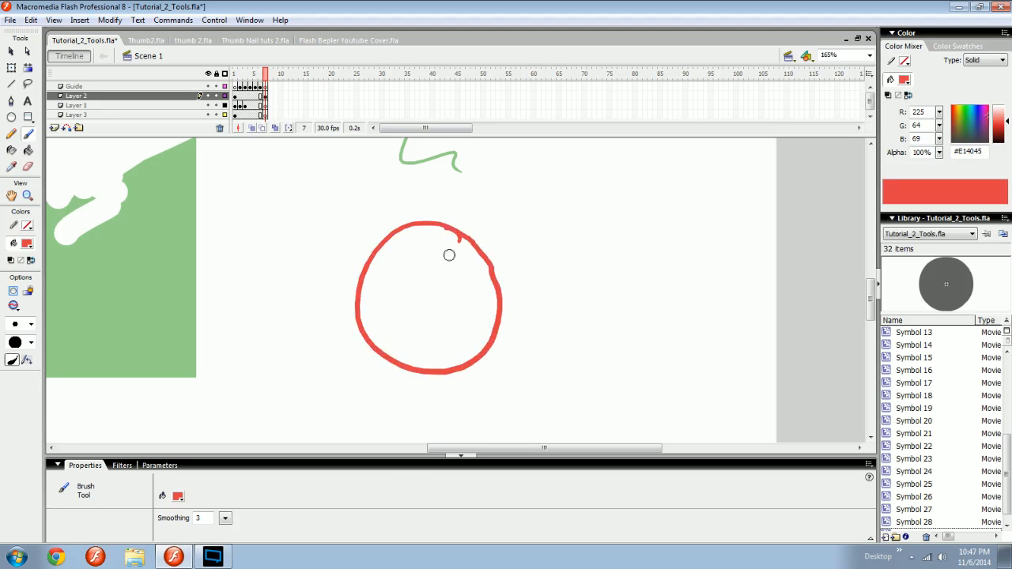
key(k)
click(456, 271)
Select the rough red circle and straighten it into a clean circle.
key(v)
click(475, 289)
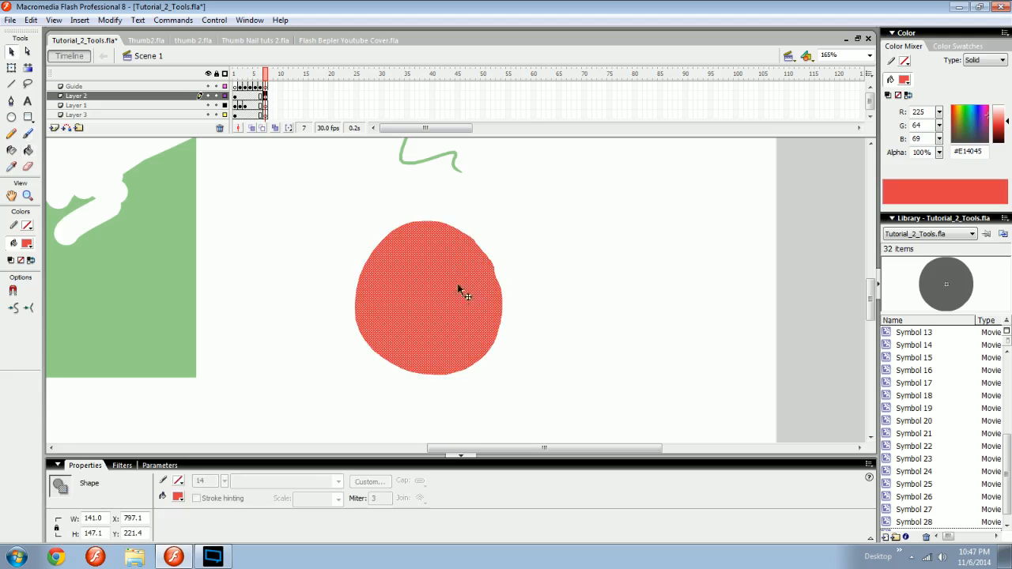
key(space)
drag(454, 309, 444, 316)
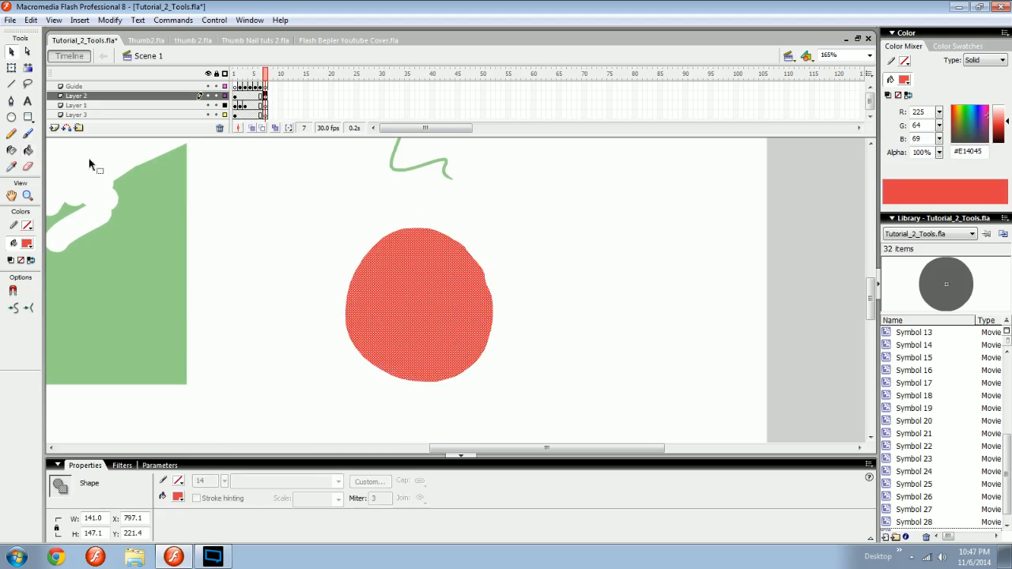
click(28, 309)
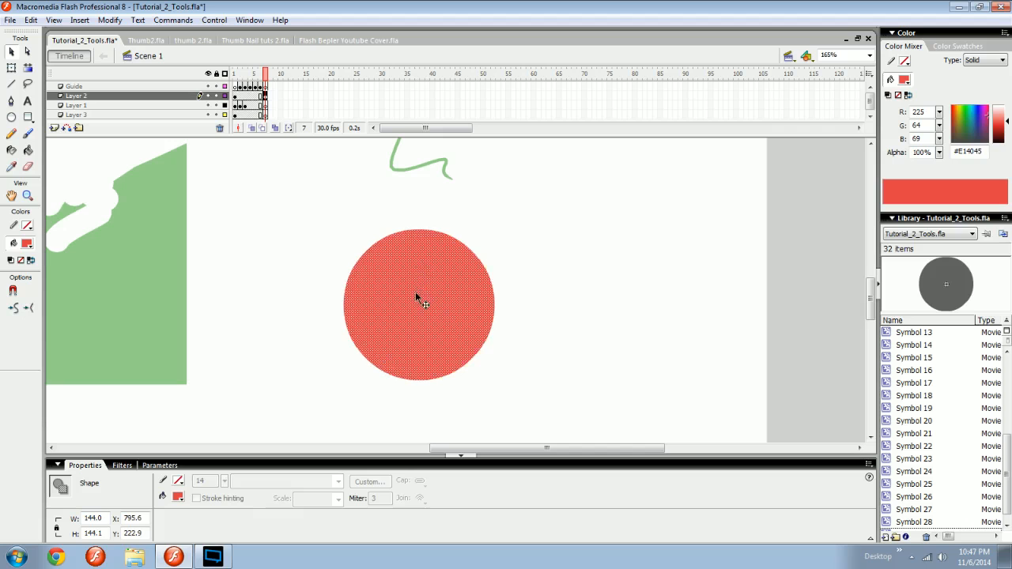
Brush a tall, narrow red oval outline right of the circle and fill its inside with red.
drag(596, 289, 506, 289)
key(b)
mouse_move(471, 191)
mouse_down()
mouse_move(455, 230)
mouse_move(514, 232)
mouse_move(472, 186)
mouse_up()
key(k)
click(493, 241)
key(b)
key(e)
key(v)
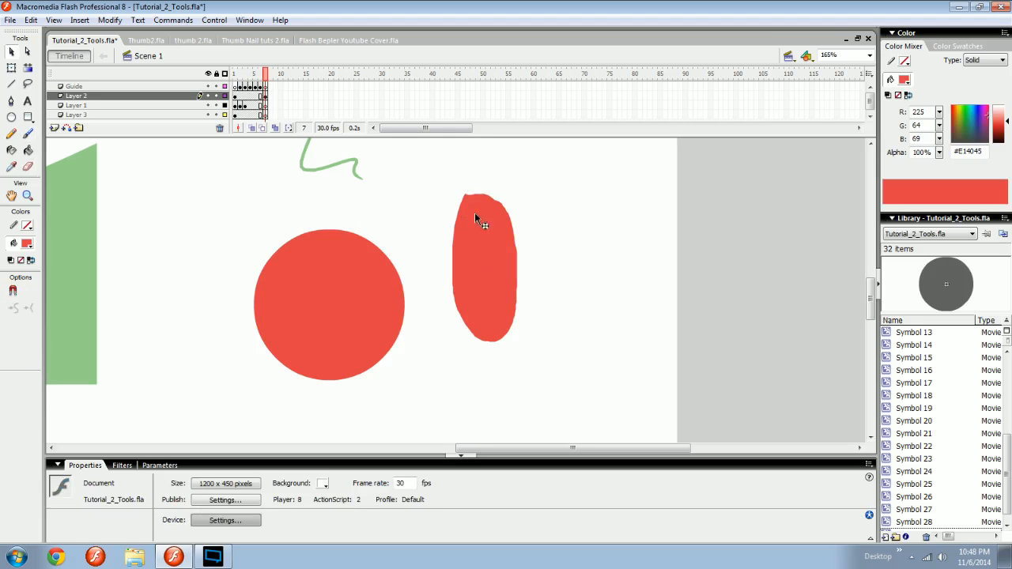
Straighten the tall red oval into a clean ellipse and move it to the left of the circle.
click(475, 212)
click(29, 307)
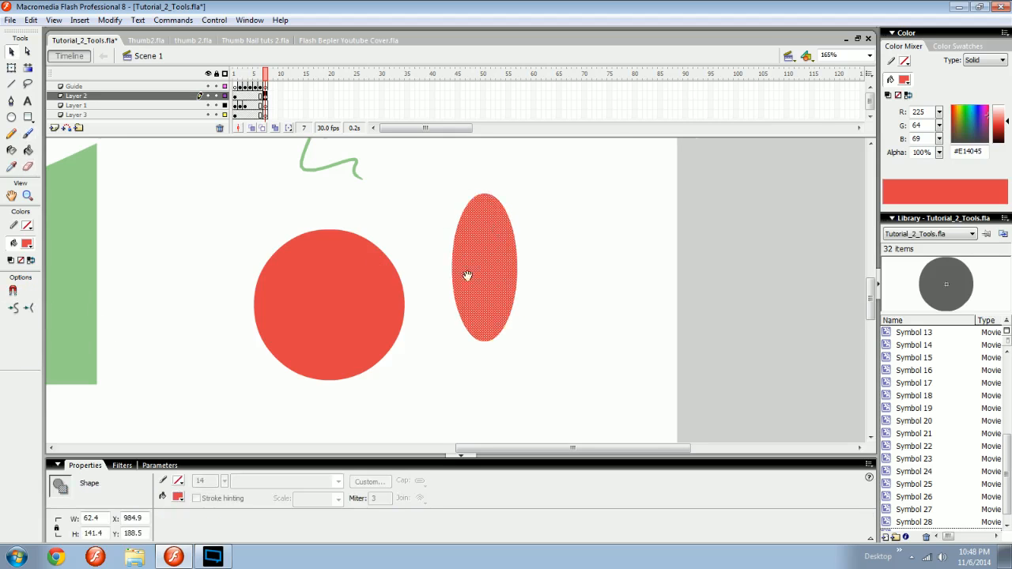
drag(467, 276, 577, 193)
click(563, 323)
drag(563, 324, 572, 371)
drag(620, 221, 301, 231)
drag(366, 251, 322, 295)
click(349, 232)
Brush a jagged red line about 88 by 129 px in the empty area right of the circle.
key(r)
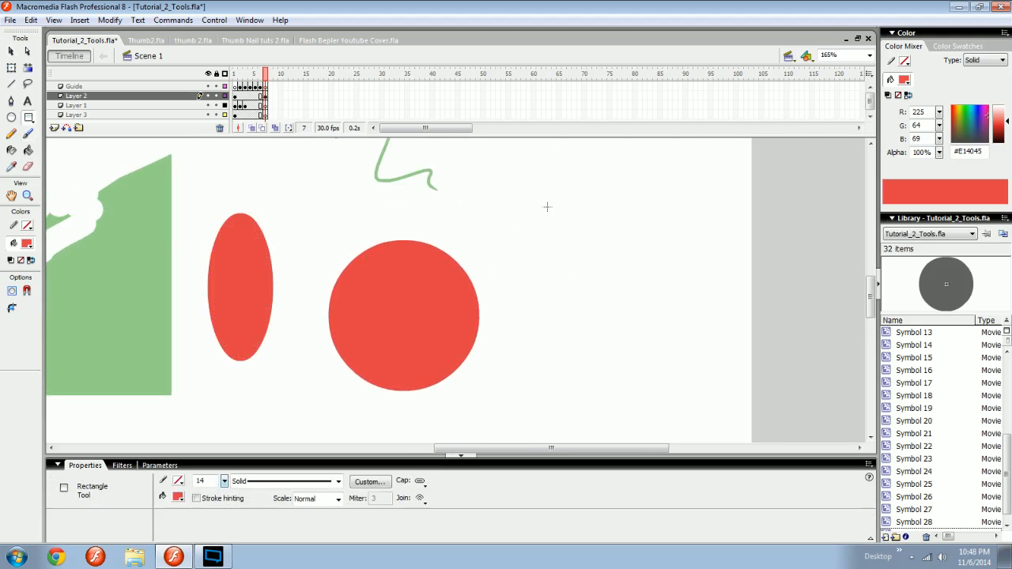
key(b)
mouse_move(571, 178)
mouse_down()
mouse_move(599, 285)
mouse_move(624, 307)
mouse_up()
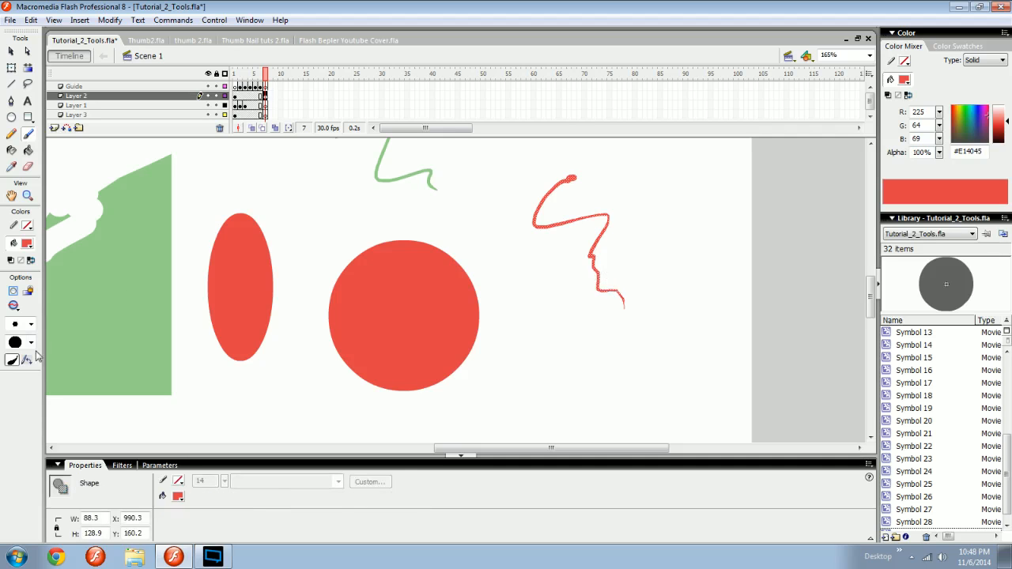
Smooth the jagged red line five times.
key(v)
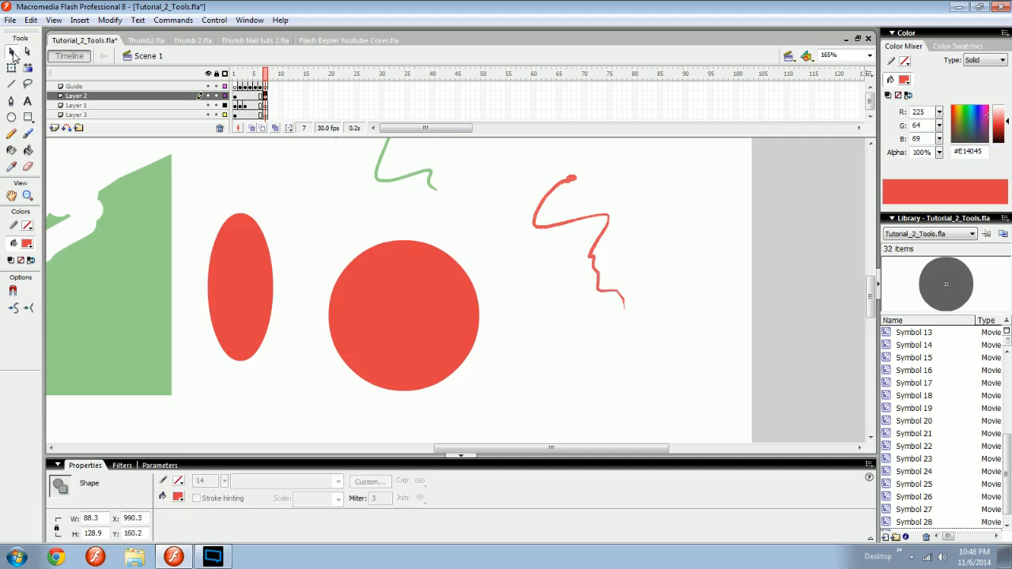
click(13, 309)
click(13, 309)
click(12, 309)
click(13, 310)
click(12, 309)
Set the brush smoothing to 100 and paint a red zigzag line between the circle and the jagged line.
key(space)
mouse_move(569, 278)
mouse_down()
mouse_move(520, 273)
mouse_move(514, 336)
mouse_move(472, 312)
mouse_up()
key(z)
key(b)
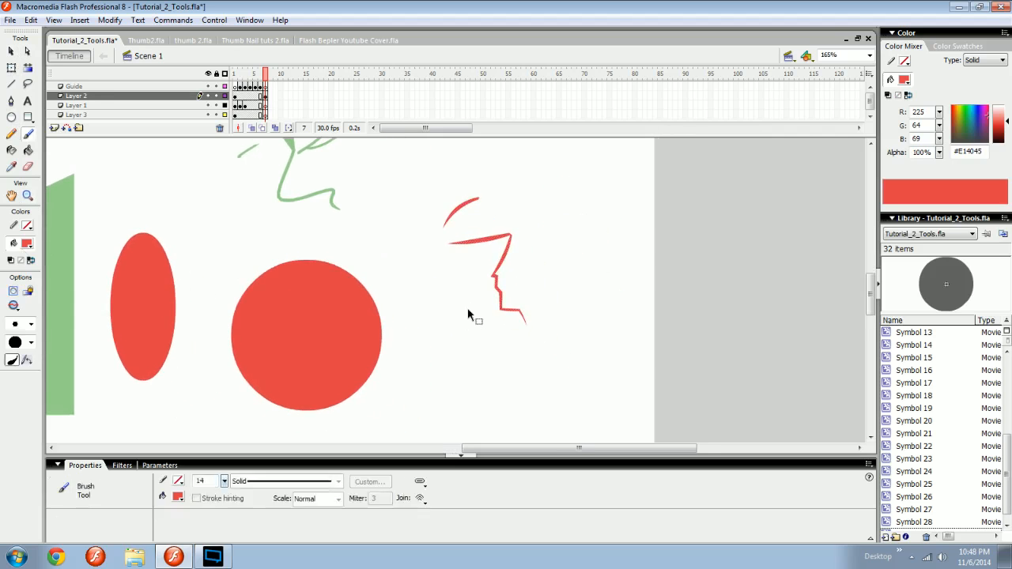
drag(225, 522, 229, 459)
mouse_move(412, 211)
mouse_down()
mouse_move(440, 273)
mouse_move(459, 362)
mouse_up()
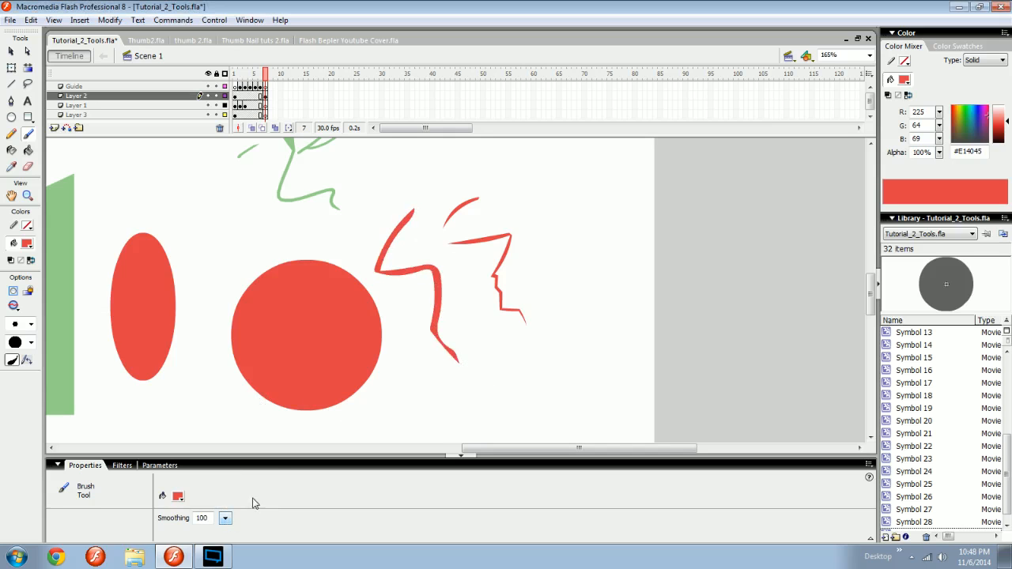
Set the brush smoothing to 5.
mouse_move(226, 519)
mouse_down()
mouse_move(222, 560)
mouse_move(228, 539)
mouse_up()
drag(421, 361, 524, 381)
key(v)
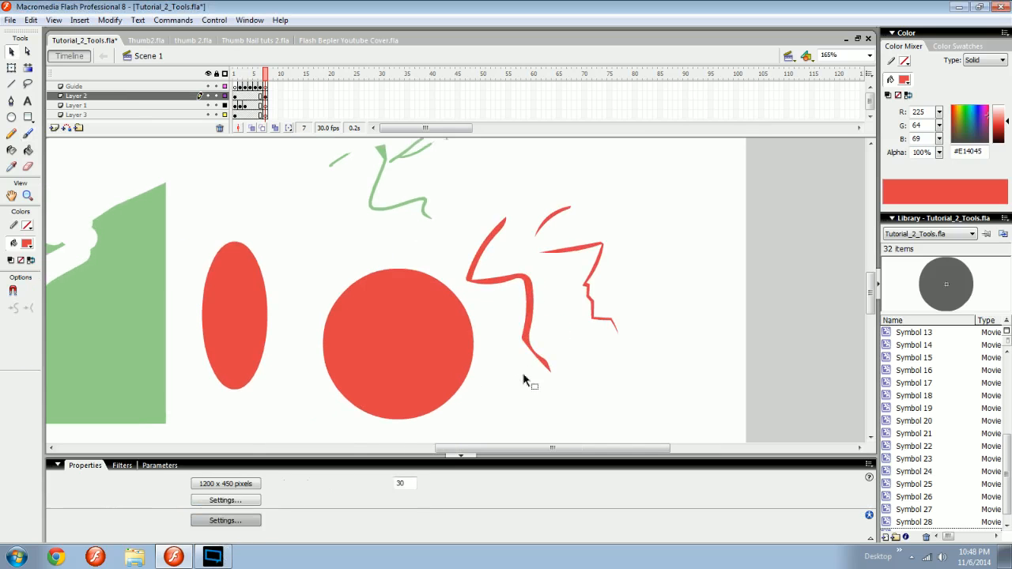
Clear the stage by deleting a horizontal band through the middle of the artwork and then everything that remains.
key(ctrl+minus)
mouse_move(637, 249)
mouse_down()
mouse_move(473, 307)
mouse_move(165, 315)
mouse_up()
key(Delete)
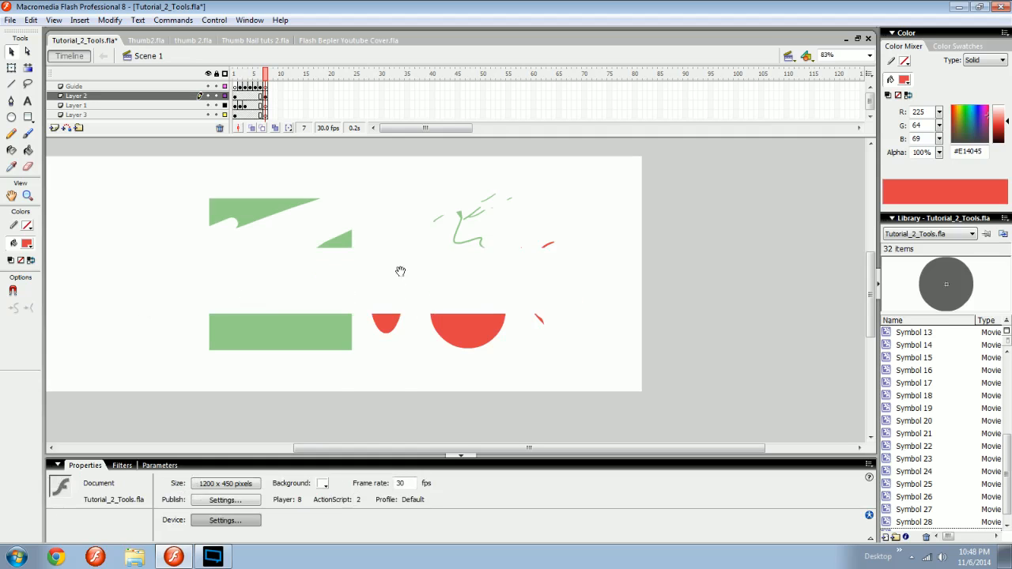
key(ctrl+equal)
drag(429, 317, 569, 336)
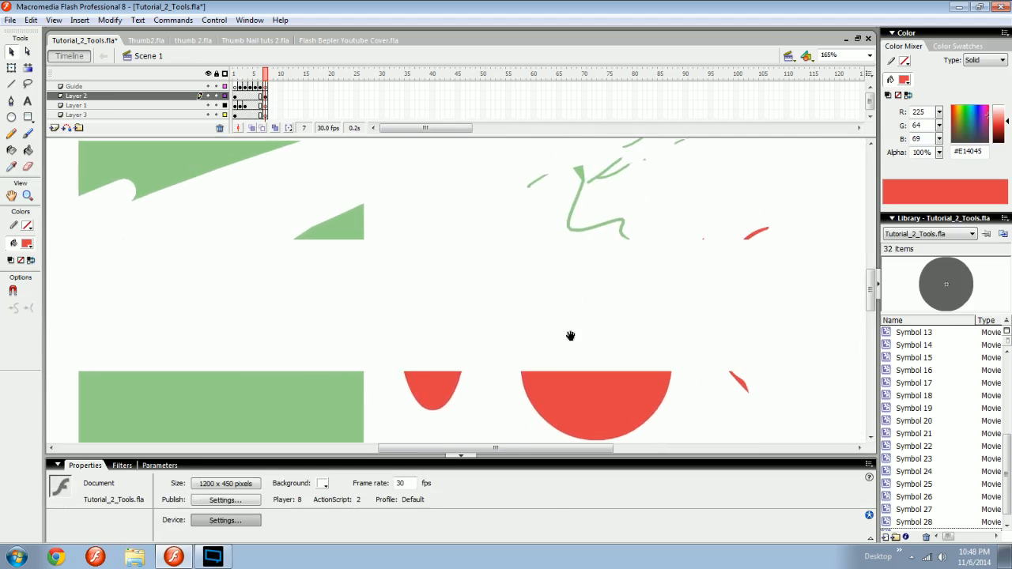
key(v)
key(ctrl+minus)
key(ctrl+a)
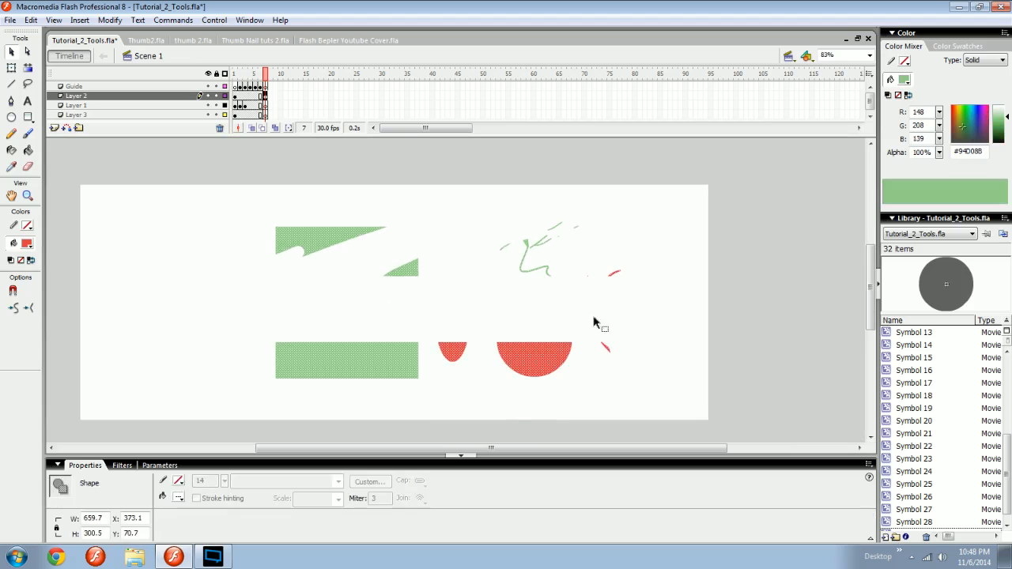
key(Delete)
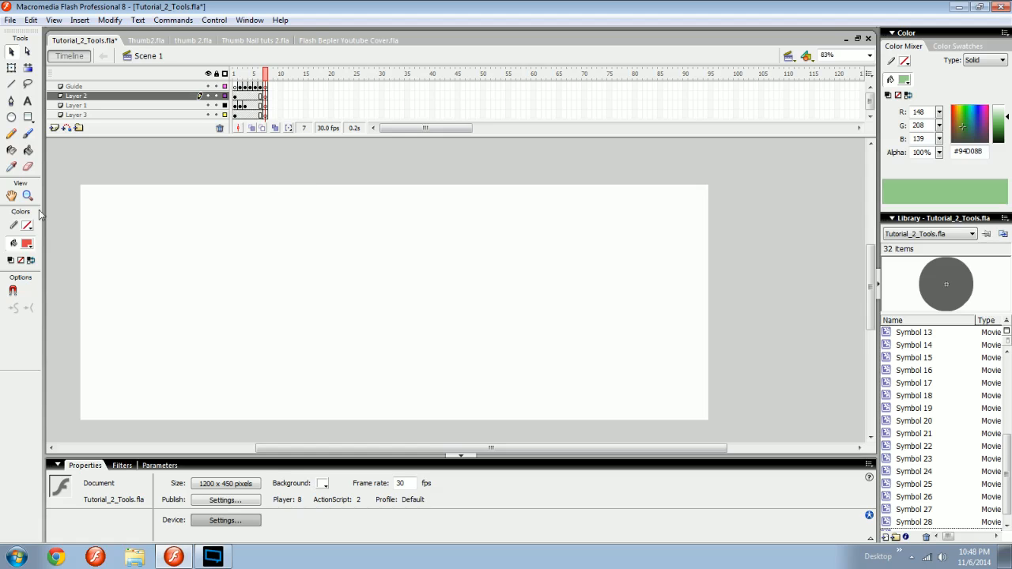
Try a tan fill colour (Red 197, Green 137, Blue 92) in the custom colour dialog and close it without applying.
click(28, 246)
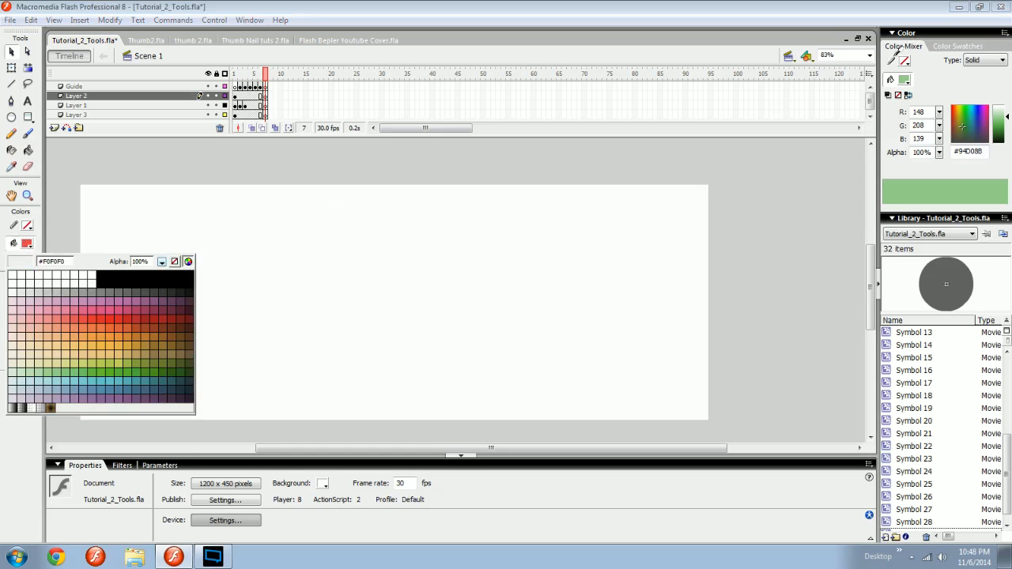
click(188, 262)
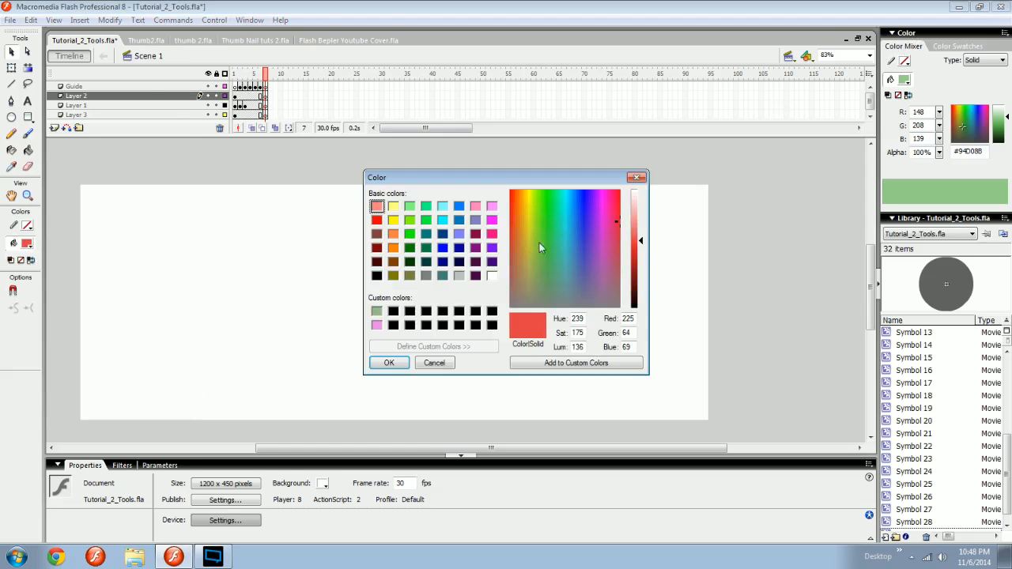
drag(556, 227, 518, 252)
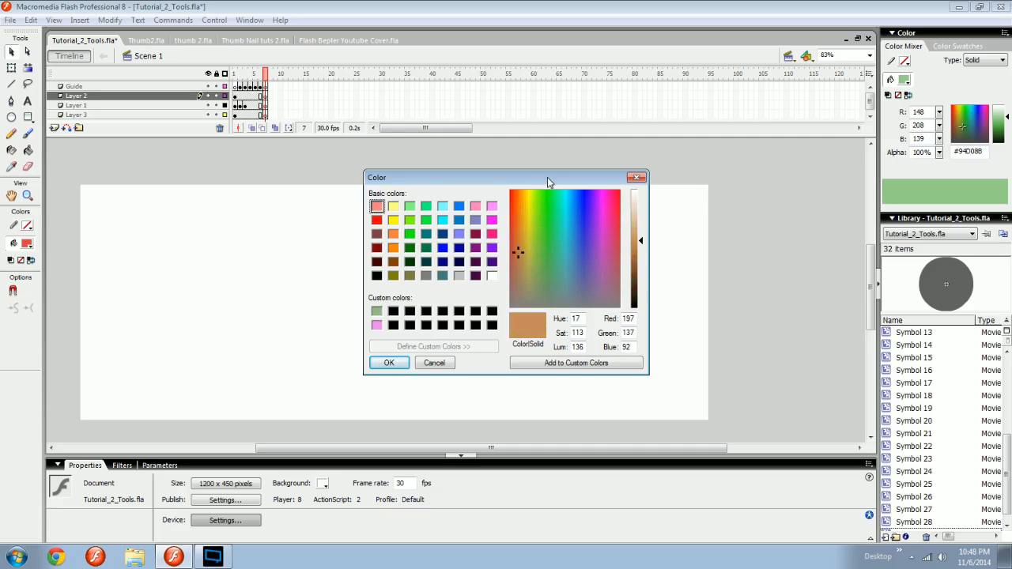
drag(548, 177, 457, 186)
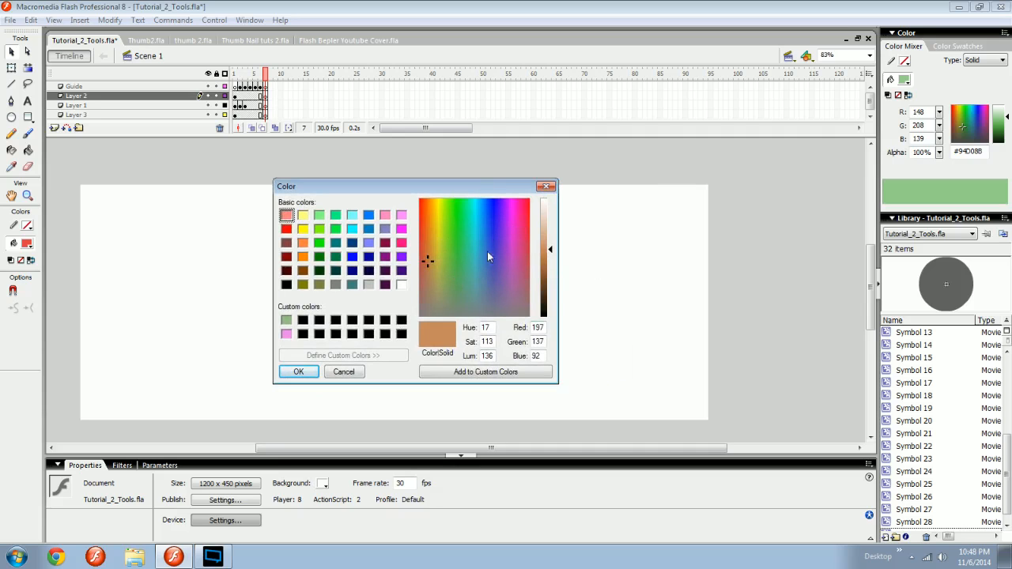
click(546, 188)
Set the red fill's alpha to 53% and brush two crossing strokes, the second with Object Drawing on.
click(25, 244)
drag(161, 262, 163, 298)
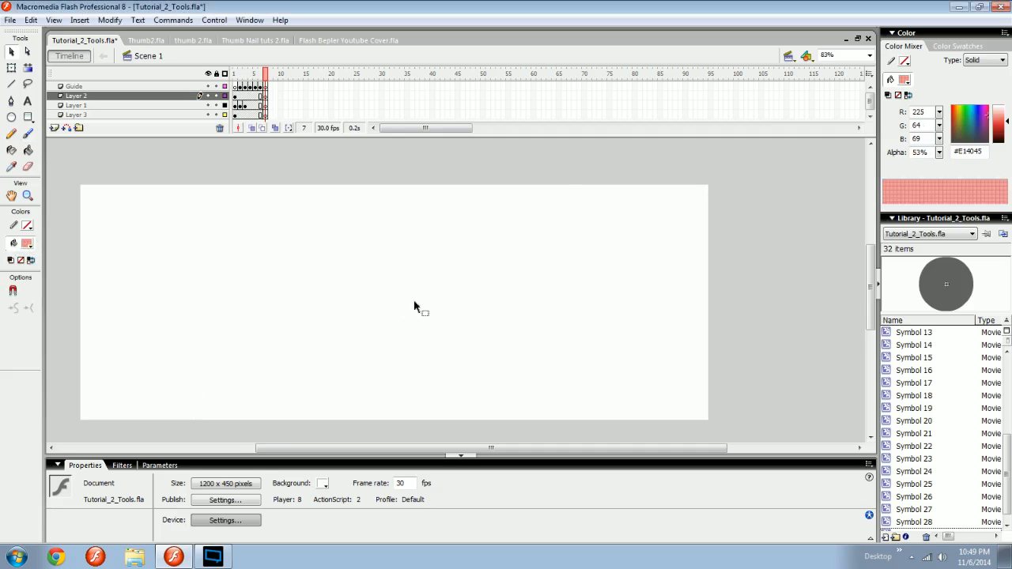
key(b)
drag(477, 265, 370, 343)
click(13, 291)
drag(394, 235, 472, 358)
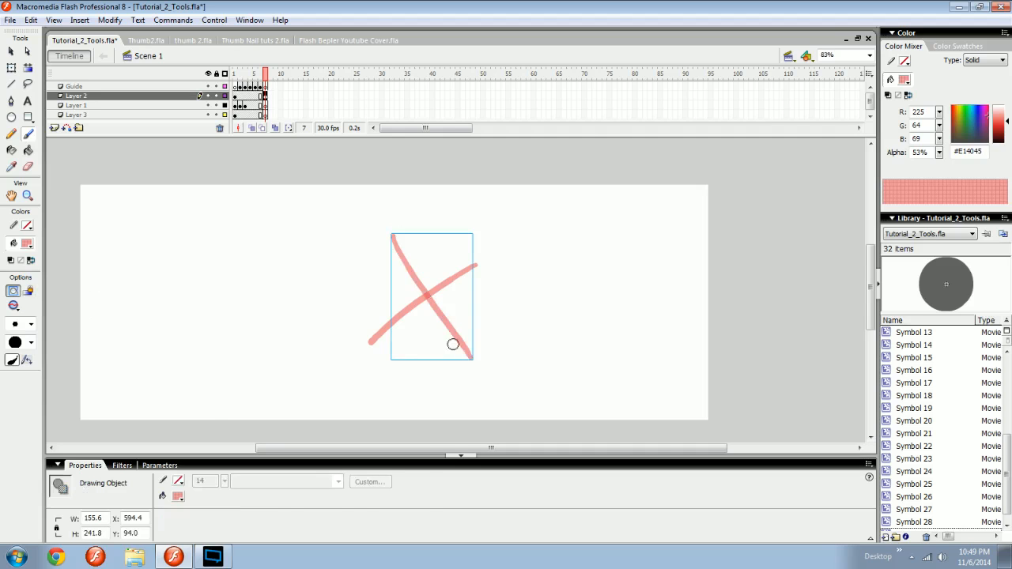
Zoom in on the crossing strokes and brush two more semi-transparent red diagonal strokes over them.
key(z)
drag(408, 270, 452, 322)
key(b)
drag(475, 205, 402, 355)
drag(501, 210, 423, 363)
Delete all the semi-transparent red strokes from the stage.
key(ctrl+minus)
key(ctrl+minus)
drag(544, 284, 445, 304)
key(ctrl+a)
key(Delete)
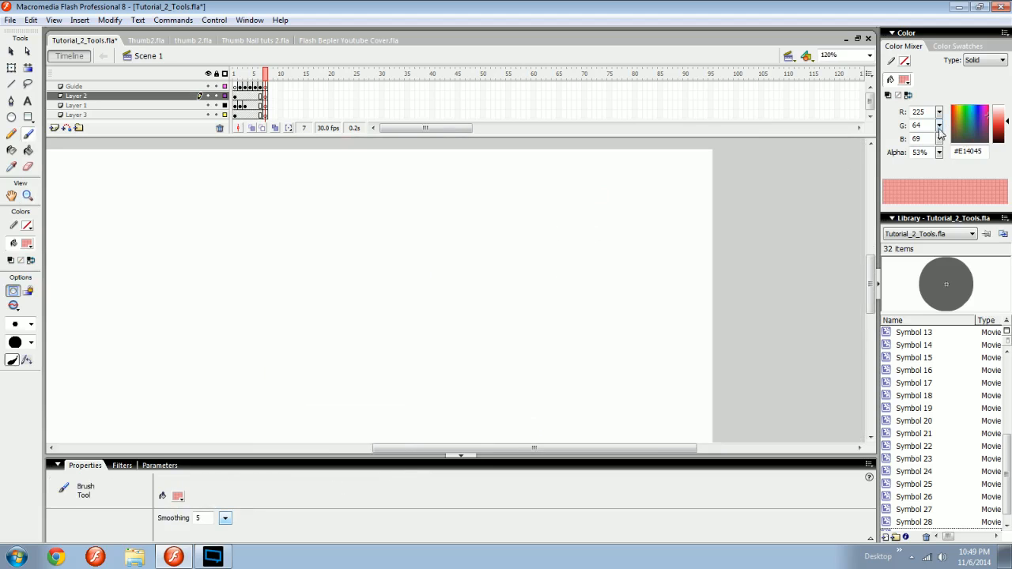
Mix a pure blue fill by adjusting its RGB values to Red 0, Green 0 and Blue 255.
drag(940, 126, 942, 92)
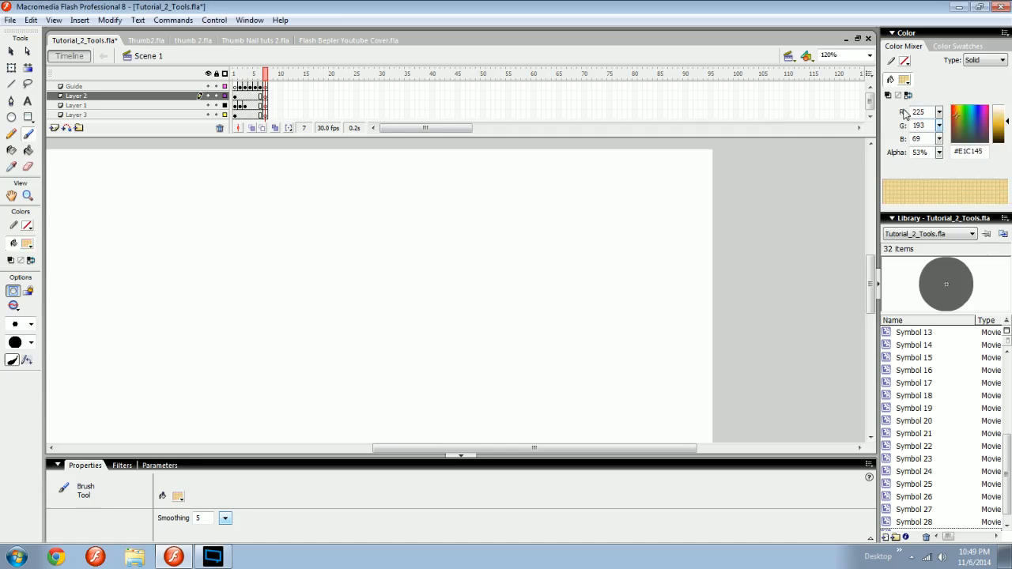
drag(939, 138, 939, 184)
drag(939, 113, 936, 199)
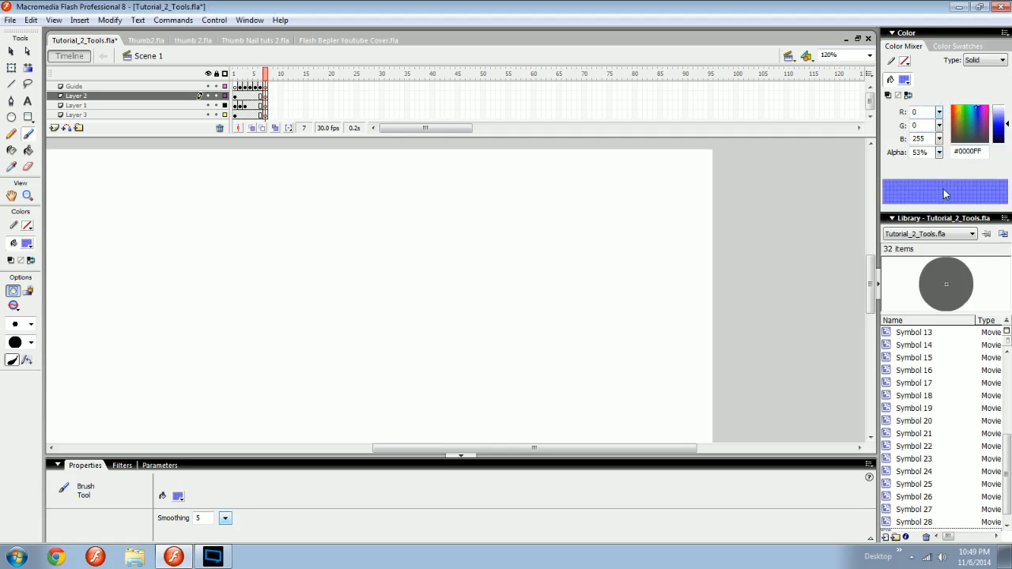
drag(985, 151, 960, 151)
click(961, 152)
drag(976, 151, 979, 163)
drag(959, 151, 982, 151)
drag(963, 151, 967, 151)
text(88)
key(shift+End)
click(662, 210)
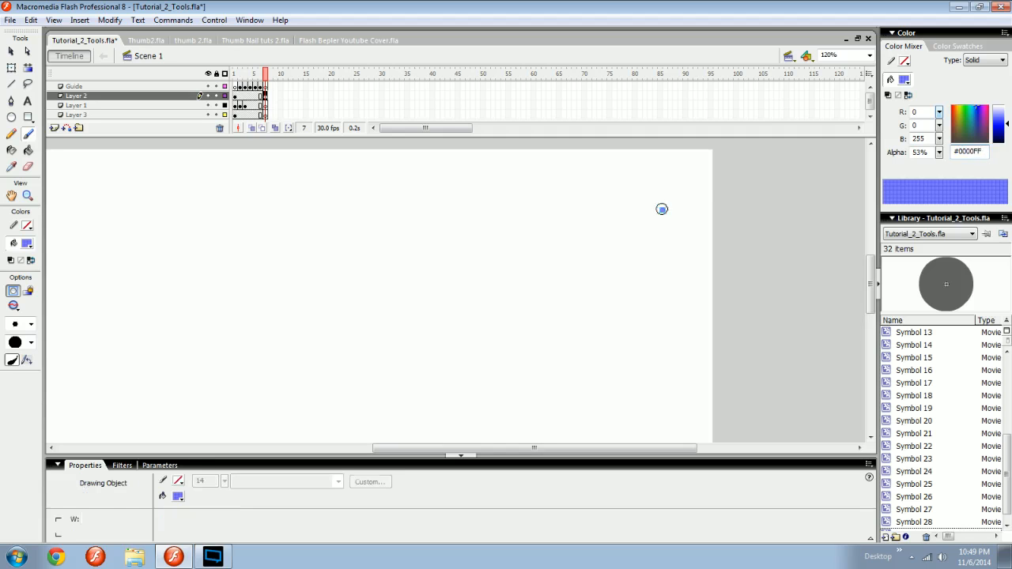
Set the fill colour to purple using the hex code #880088.
click(957, 151)
text(880088)
key(Return)
Brush a roughly vertical purple stroke on the stage and delete everything drawn in the frame.
mouse_move(566, 255)
mouse_down()
mouse_move(456, 220)
mouse_move(551, 418)
mouse_up()
drag(588, 359, 713, 325)
key(ctrl+a)
key(Delete)
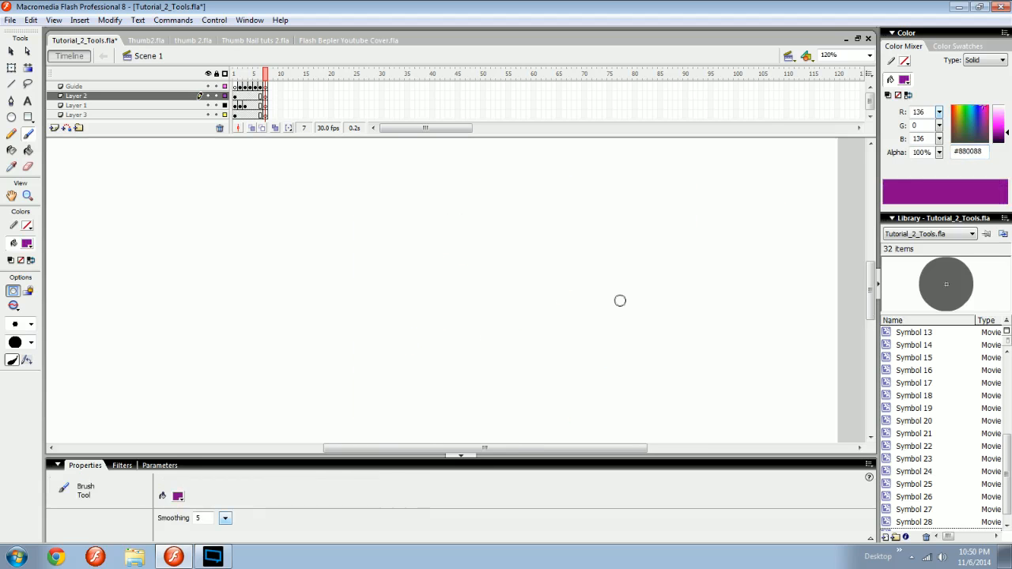
key(v)
drag(495, 283, 561, 328)
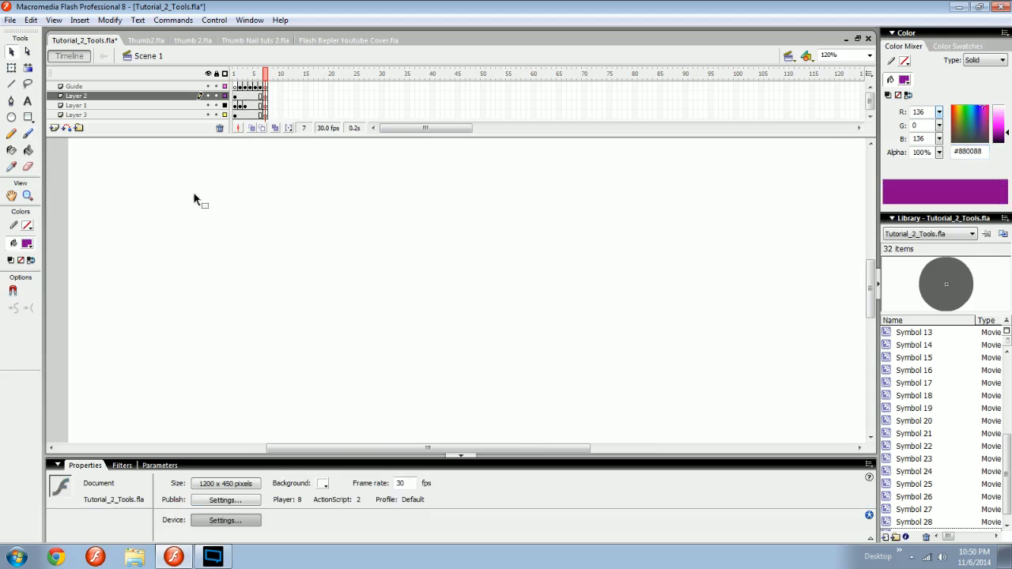
key(b)
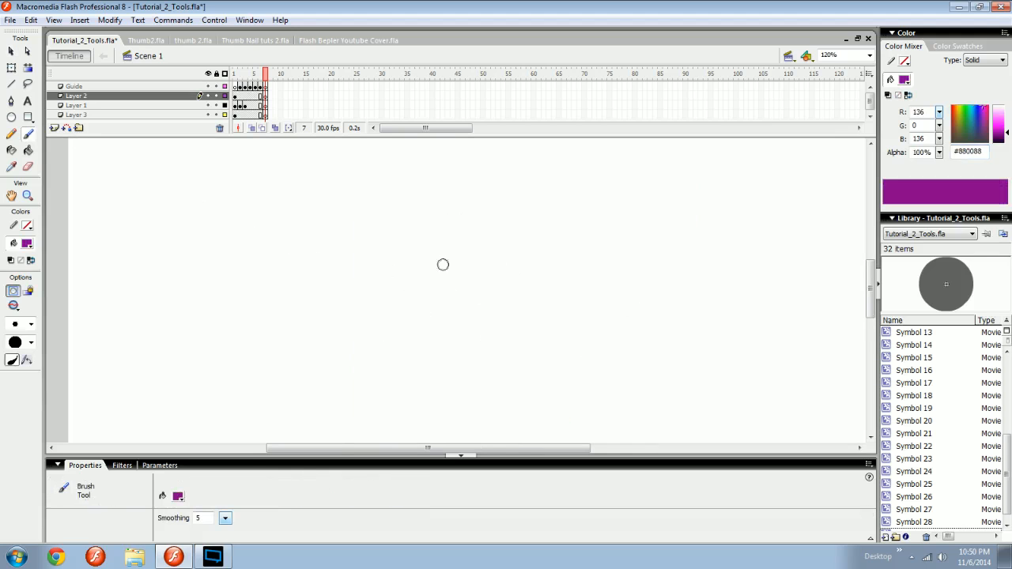